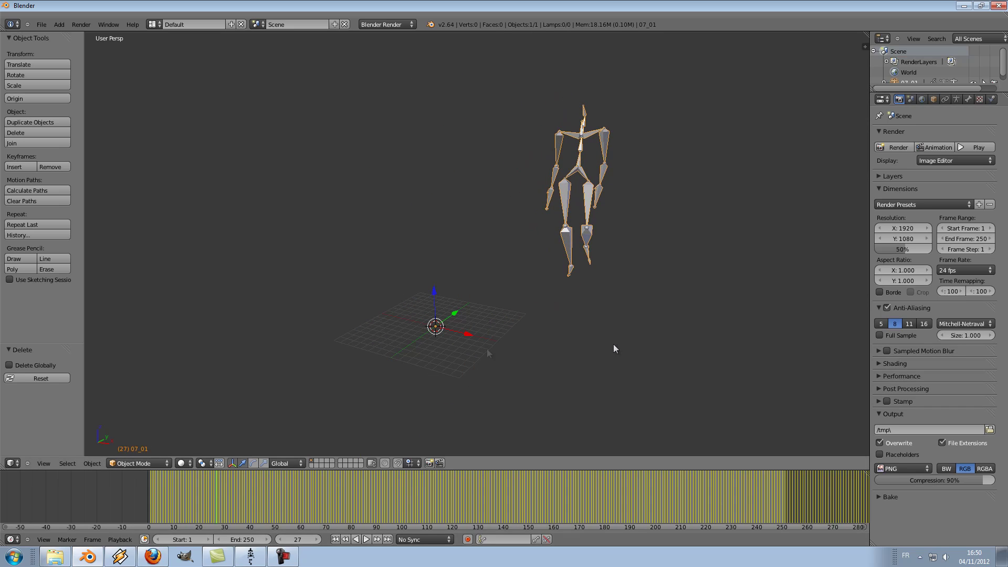
- Delete the imported 07_01 armature from the scene
{"action": "scroll", "coordinate": [616, 348], "scroll_direction": "up", "scroll_amount": 4}
{"action": "scroll", "coordinate": [618, 356], "scroll_direction": "up", "scroll_amount": 2}
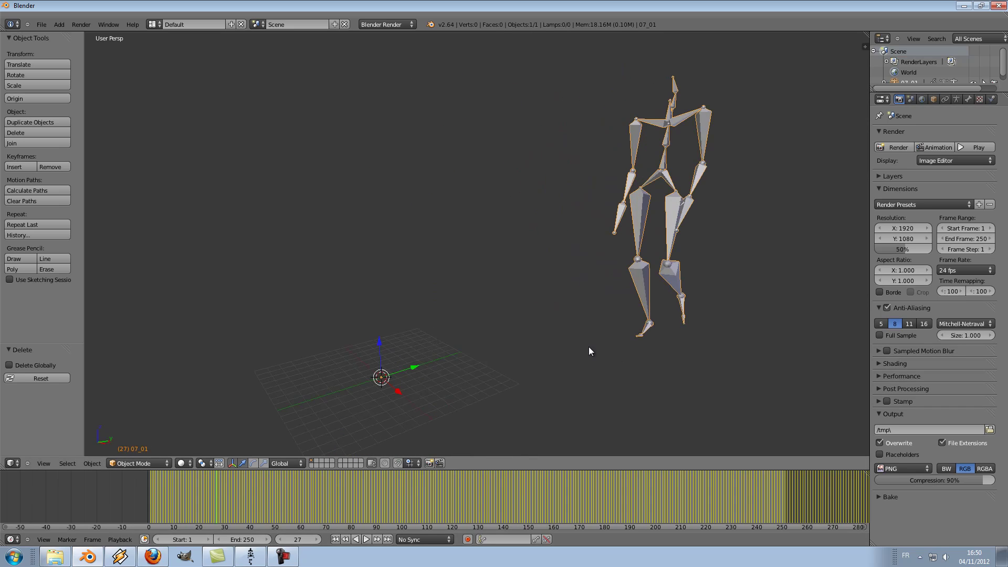
{"action": "key", "text": "x"}
{"action": "left_click", "coordinate": [452, 295]}
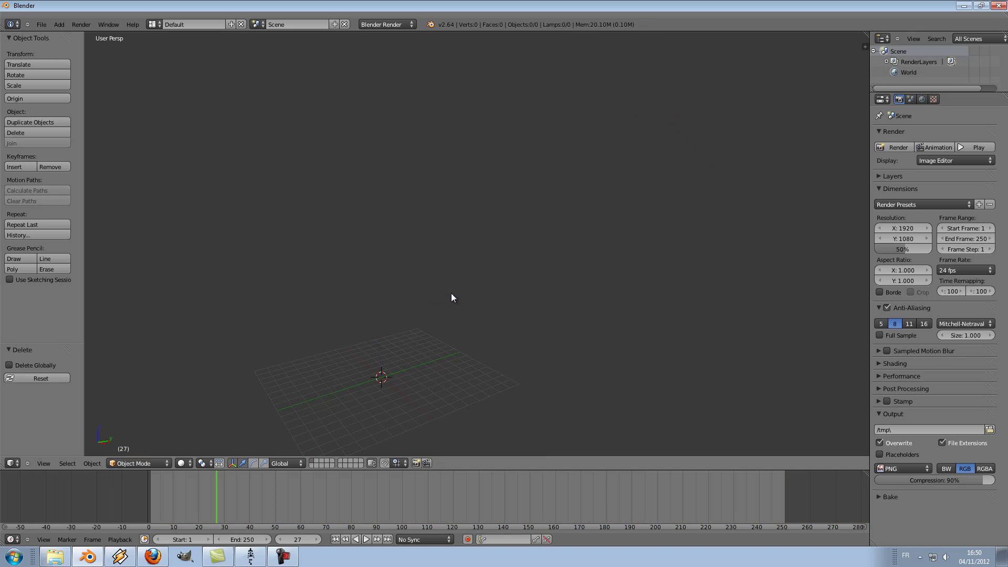
- Switch to bvhacker in a maximized window and open the motion file 07_01.bvh
{"action": "left_click", "coordinate": [250, 558]}
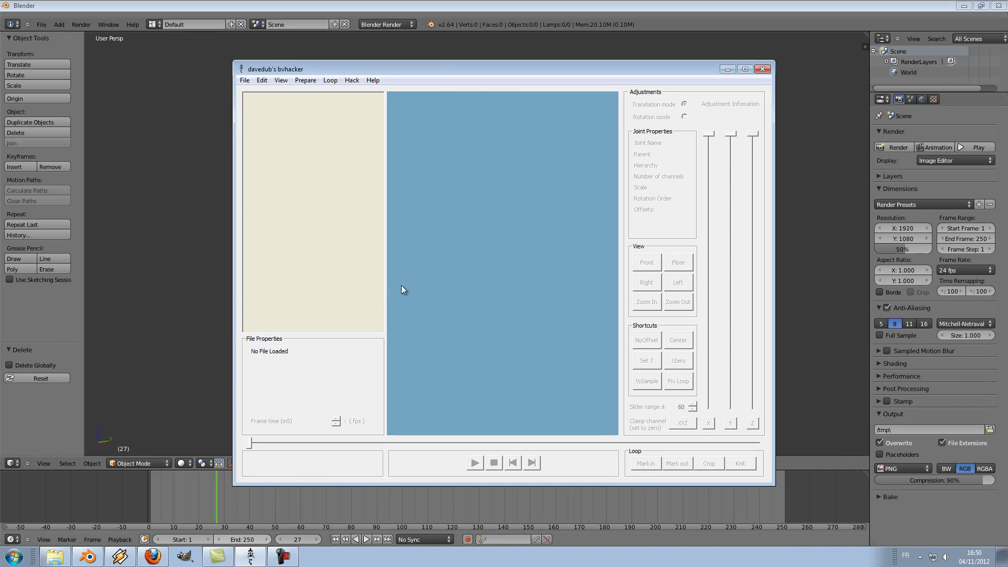
{"action": "key", "text": "super+Up"}
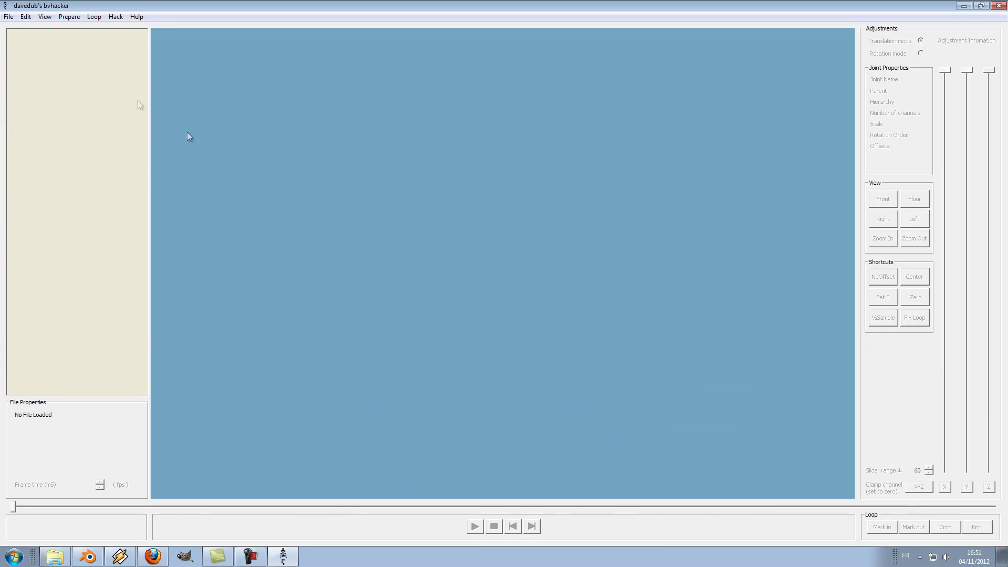
{"action": "left_click", "coordinate": [8, 17]}
{"action": "left_click", "coordinate": [25, 29]}
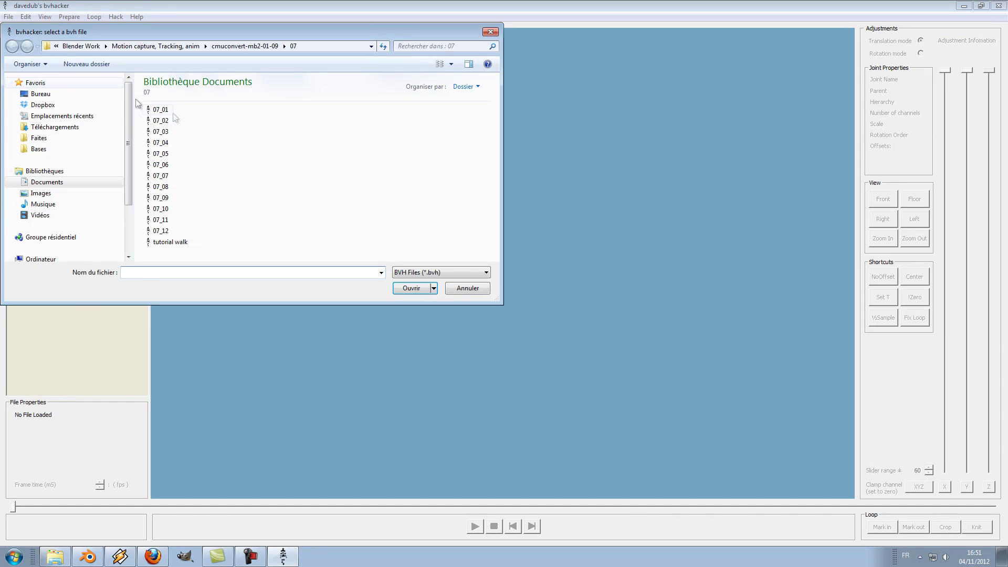
{"action": "left_click", "coordinate": [166, 112]}
{"action": "double_click", "coordinate": [166, 114]}
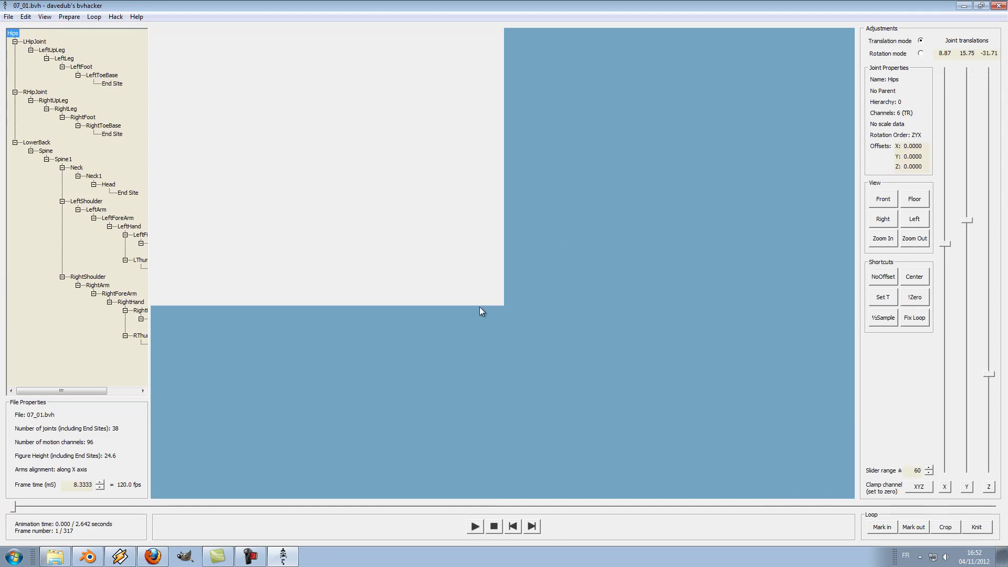
- Preview the walk animation briefly, stop it and scrub to frame 89
{"action": "left_click", "coordinate": [474, 526]}
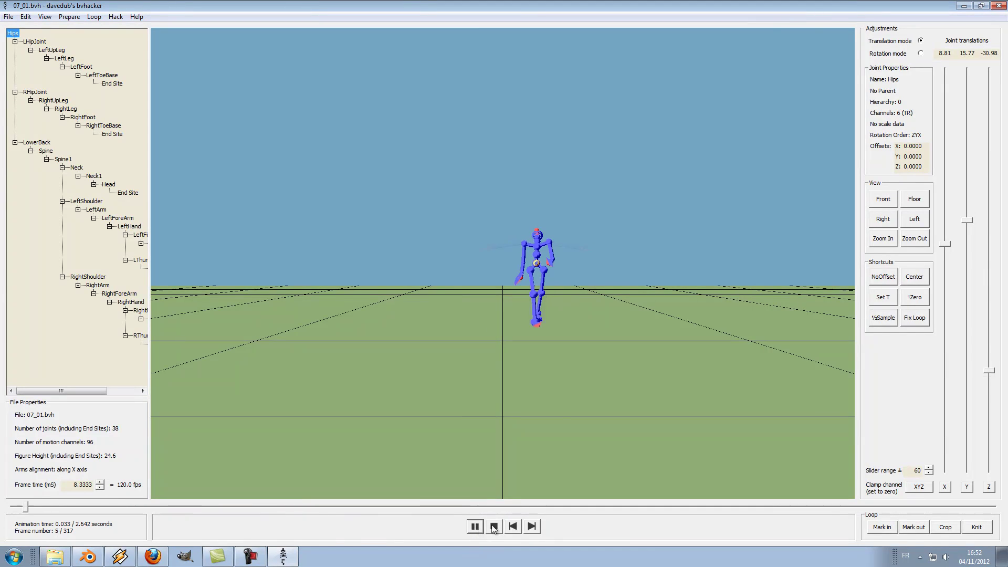
{"action": "left_click", "coordinate": [496, 528]}
{"action": "left_click_drag", "start_coordinate": [17, 508], "coordinate": [286, 507]}
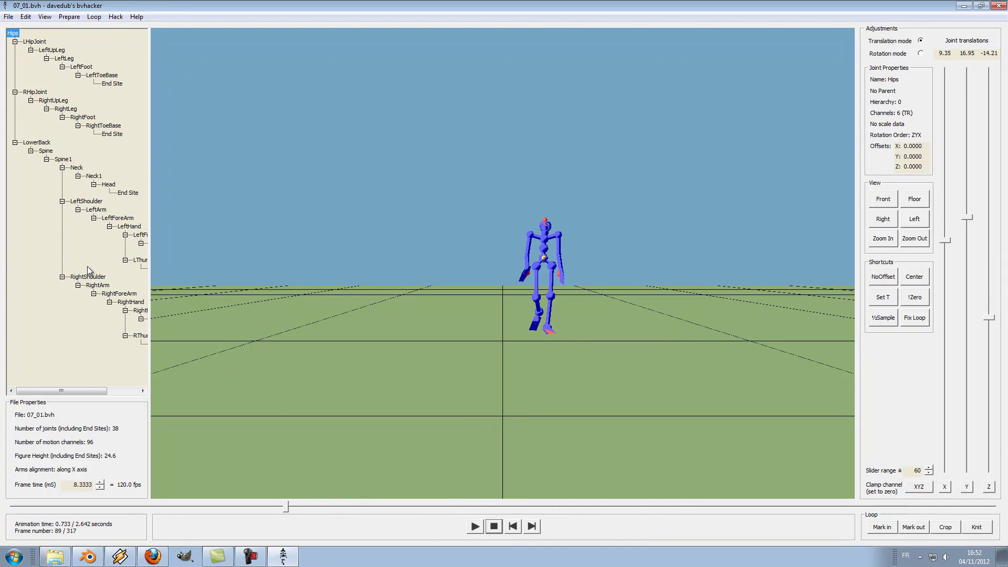
- Try out the translation and rotation adjustments on the skeleton's joints, including the RightUpLeg Y offset, undoing each change
{"action": "left_click", "coordinate": [41, 42]}
{"action": "left_click", "coordinate": [52, 51]}
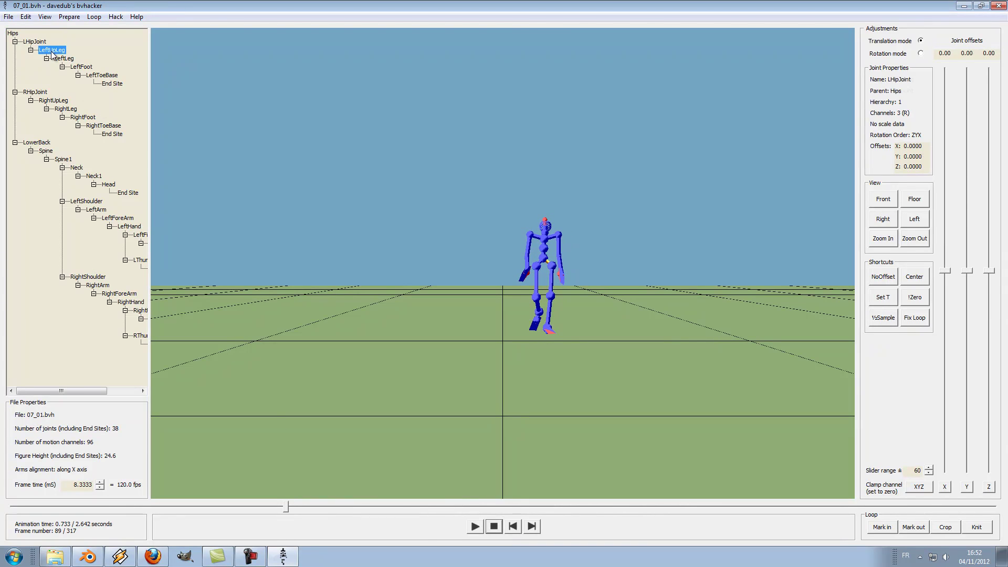
{"action": "left_click", "coordinate": [78, 75]}
{"action": "left_click", "coordinate": [67, 92]}
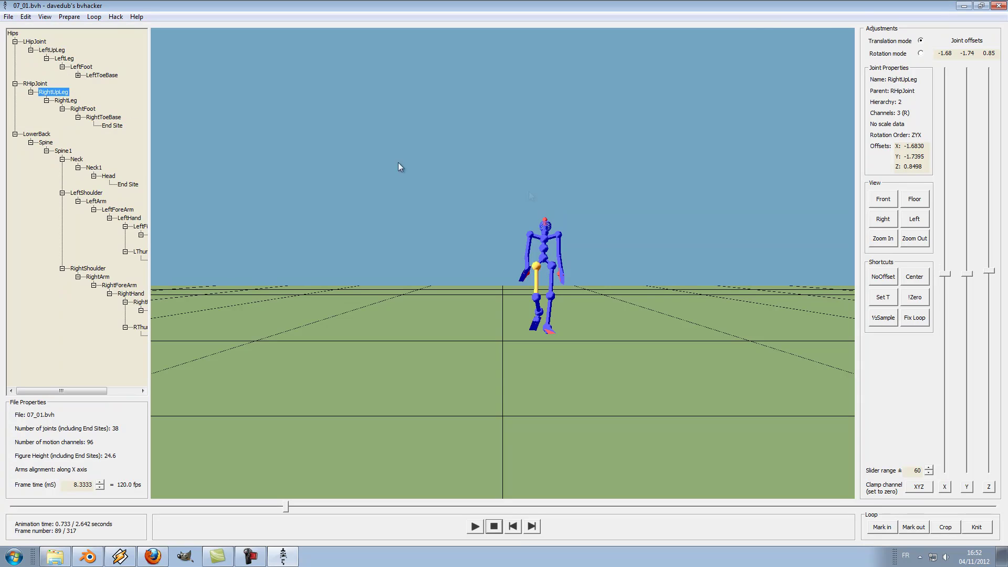
{"action": "mouse_move", "coordinate": [969, 272]}
{"action": "left_mouse_down"}
{"action": "mouse_move", "coordinate": [972, 235]}
{"action": "mouse_move", "coordinate": [969, 287]}
{"action": "mouse_move", "coordinate": [973, 260]}
{"action": "mouse_move", "coordinate": [973, 273]}
{"action": "left_mouse_up"}
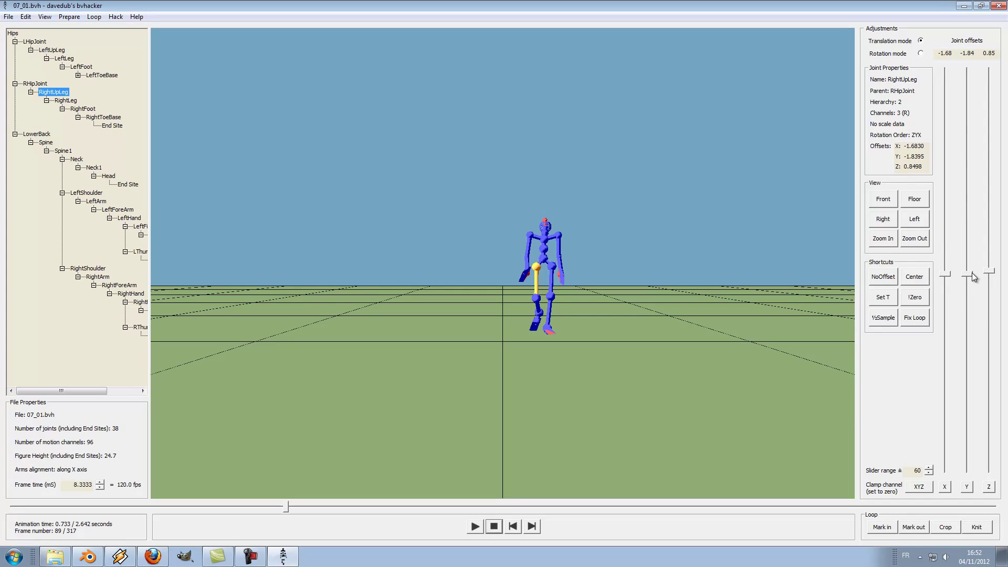
{"action": "key", "text": "ctrl+z"}
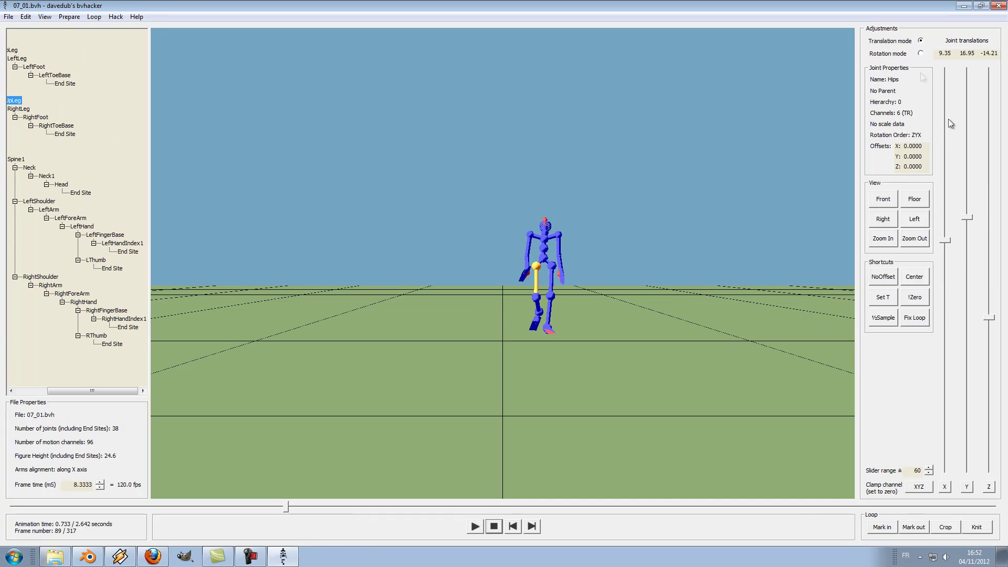
{"action": "left_click", "coordinate": [922, 54]}
{"action": "mouse_move", "coordinate": [968, 279]}
{"action": "left_mouse_down"}
{"action": "mouse_move", "coordinate": [963, 193]}
{"action": "mouse_move", "coordinate": [962, 272]}
{"action": "left_mouse_up"}
{"action": "key", "text": "ctrl+z"}
- Remove the skeleton's root offset and center the figure's motion on the floor grid
{"action": "left_click_drag", "start_coordinate": [727, 260], "coordinate": [739, 241]}
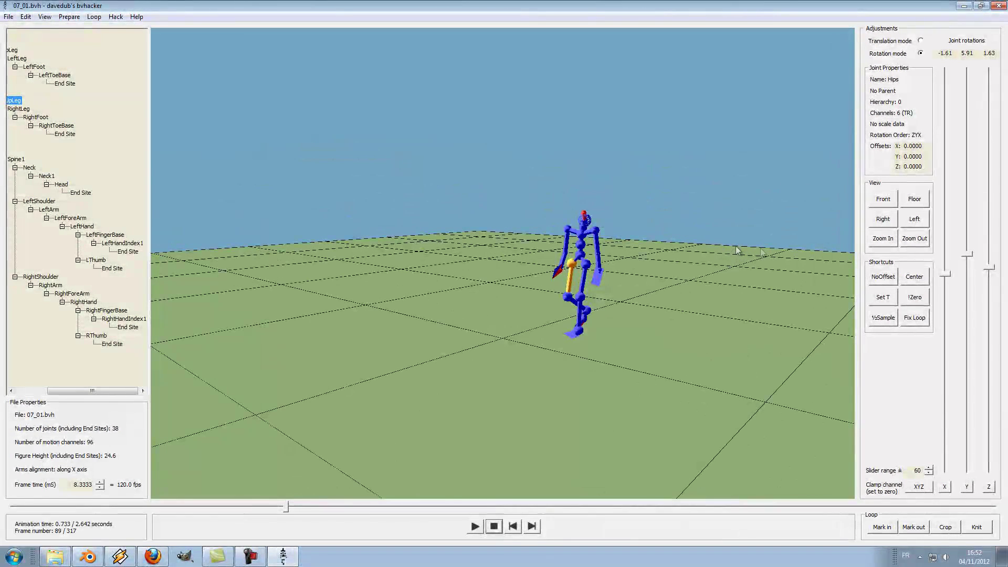
{"action": "left_click", "coordinate": [884, 279]}
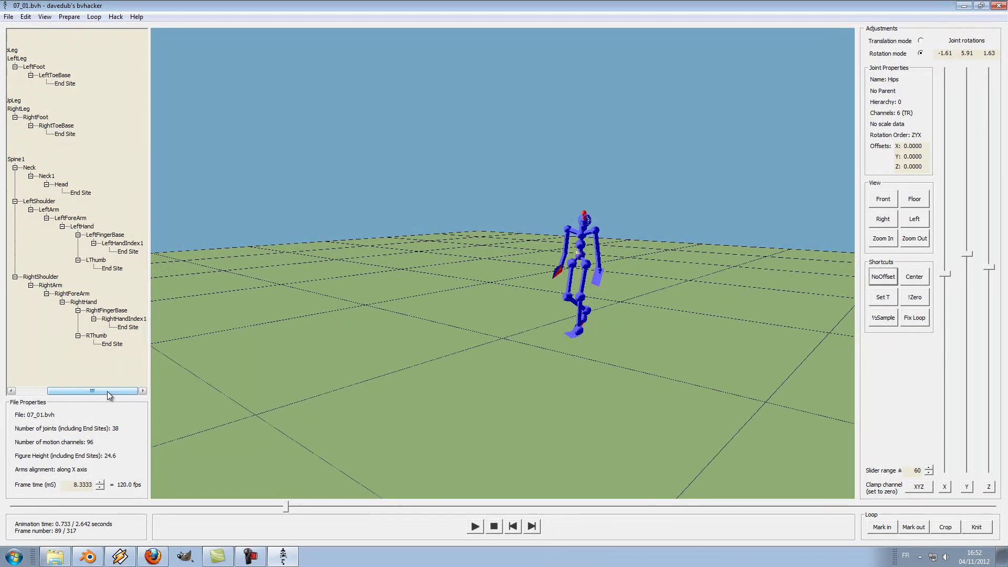
{"action": "left_click_drag", "start_coordinate": [92, 391], "coordinate": [61, 390]}
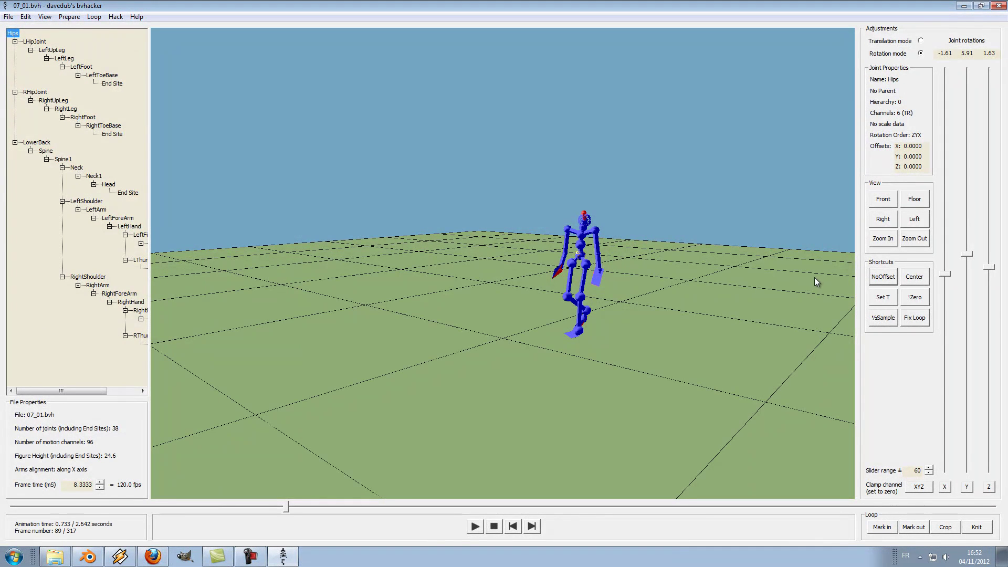
{"action": "left_click", "coordinate": [914, 276]}
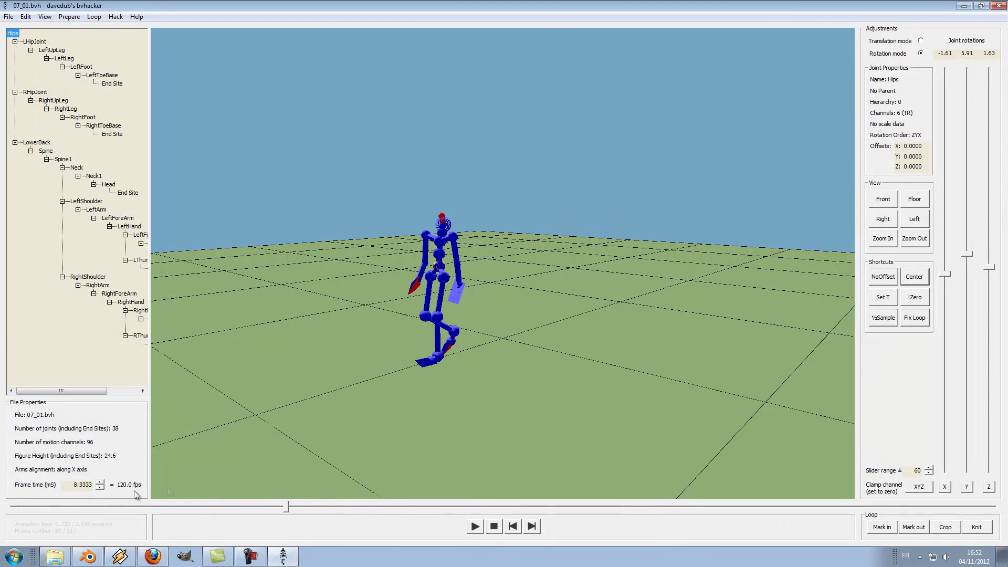
- Set a T-pose on the first frame and half-sample the motion down to 29.9 fps, previewing the result
{"action": "left_click", "coordinate": [875, 320]}
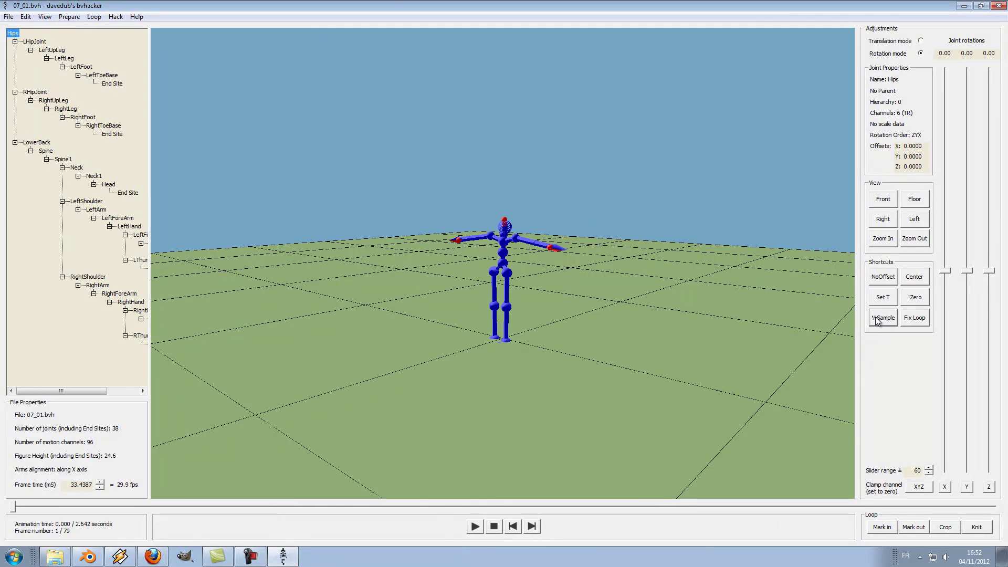
{"action": "left_click", "coordinate": [475, 526]}
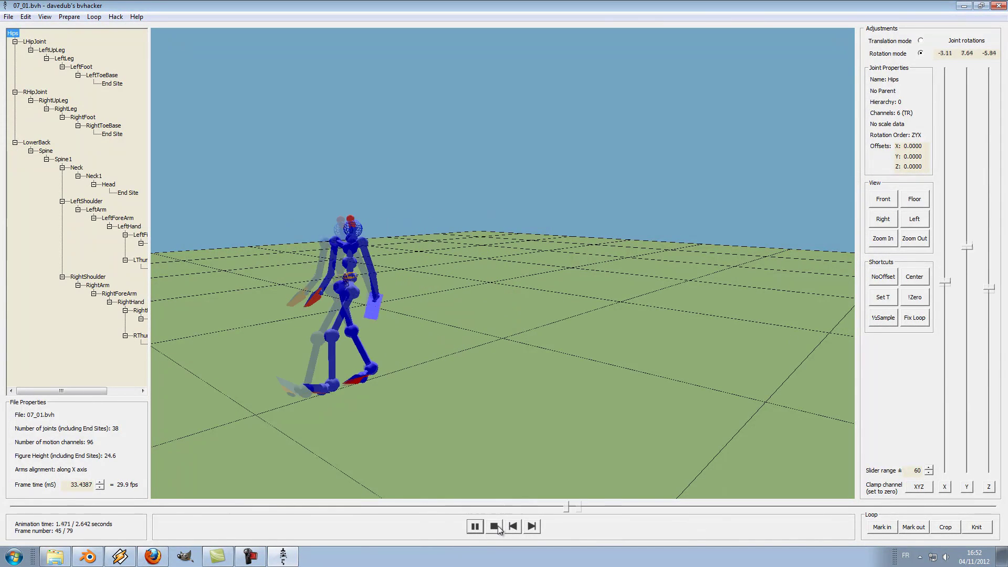
{"action": "left_click", "coordinate": [494, 526]}
{"action": "left_click", "coordinate": [513, 526]}
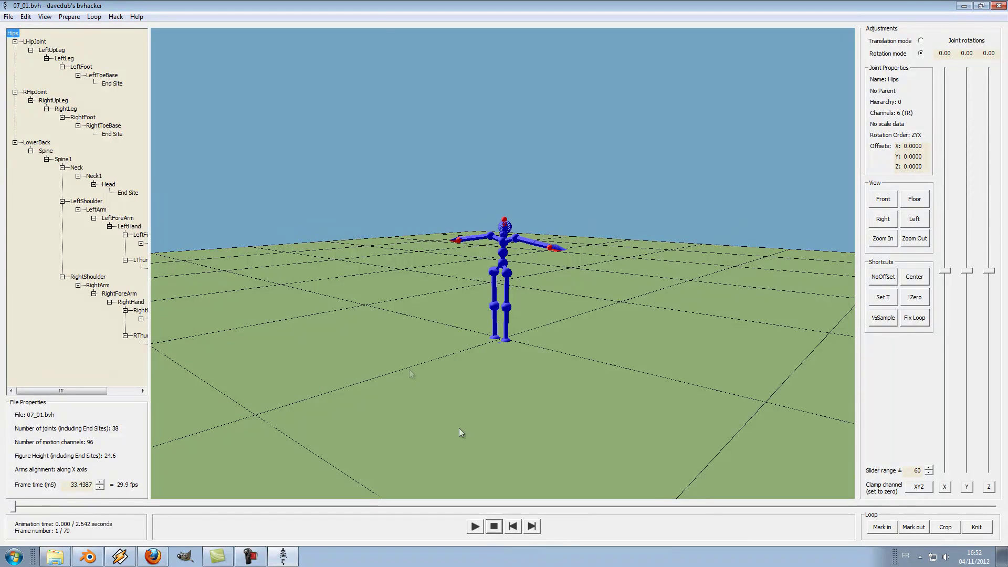
- Save the edited motion as a new BVH file named "tutorial walks 2" in the 07 folder
{"action": "left_click", "coordinate": [11, 20]}
{"action": "left_click", "coordinate": [40, 50]}
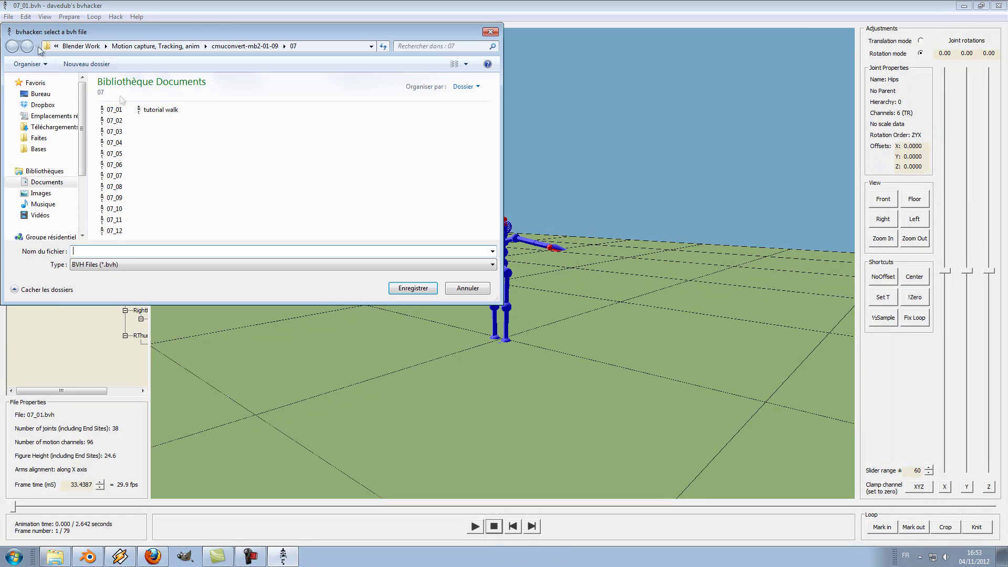
{"action": "type", "text": "t"}
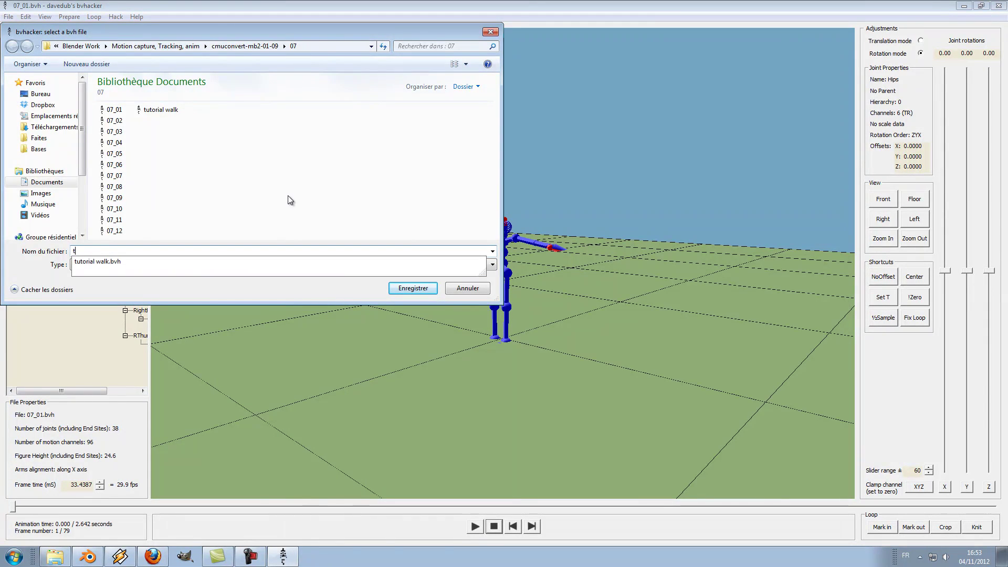
{"action": "type", "text": "utorial walks 2"}
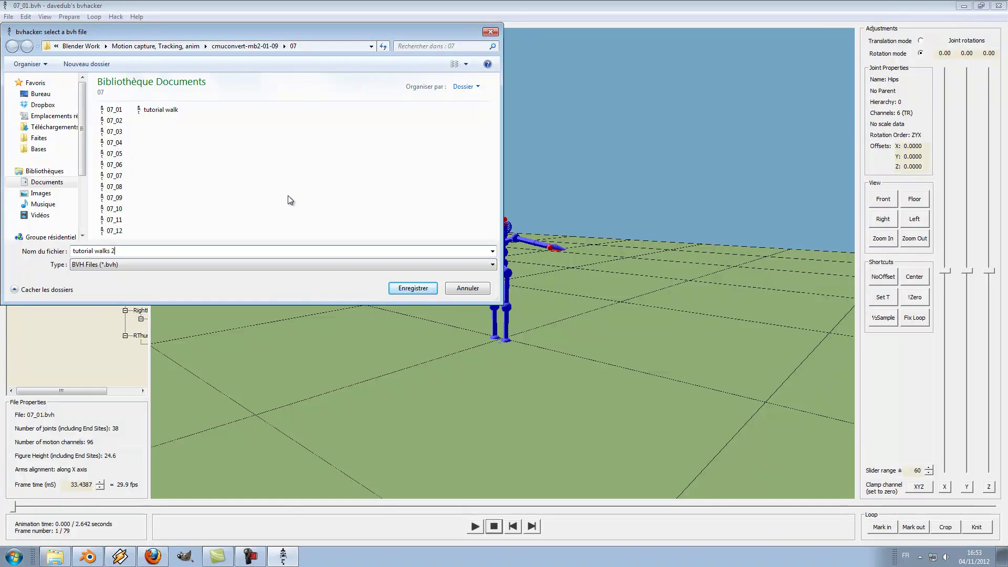
{"action": "key", "text": "Return"}
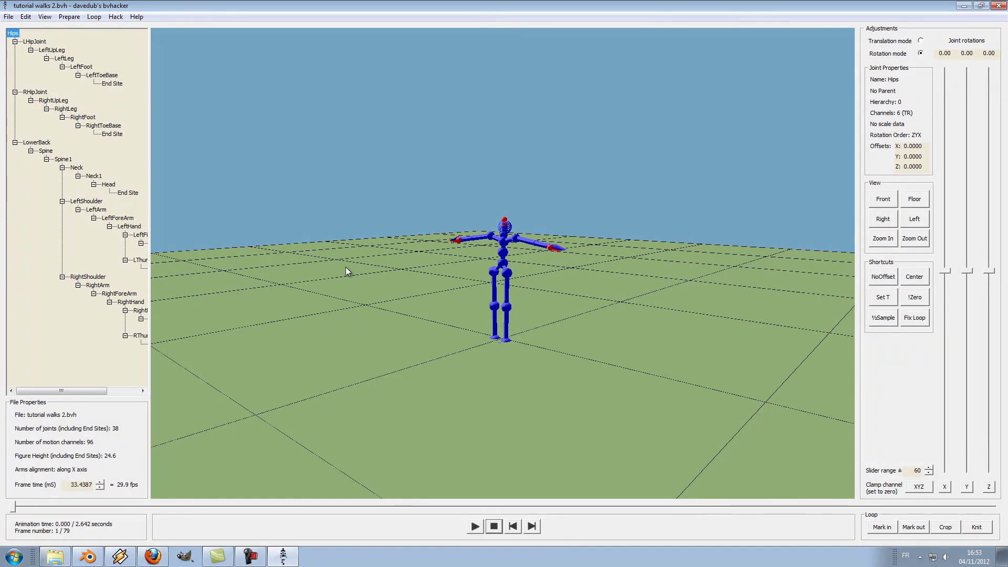
- Switch back to the empty scene in Blender
{"action": "left_click", "coordinate": [88, 555]}
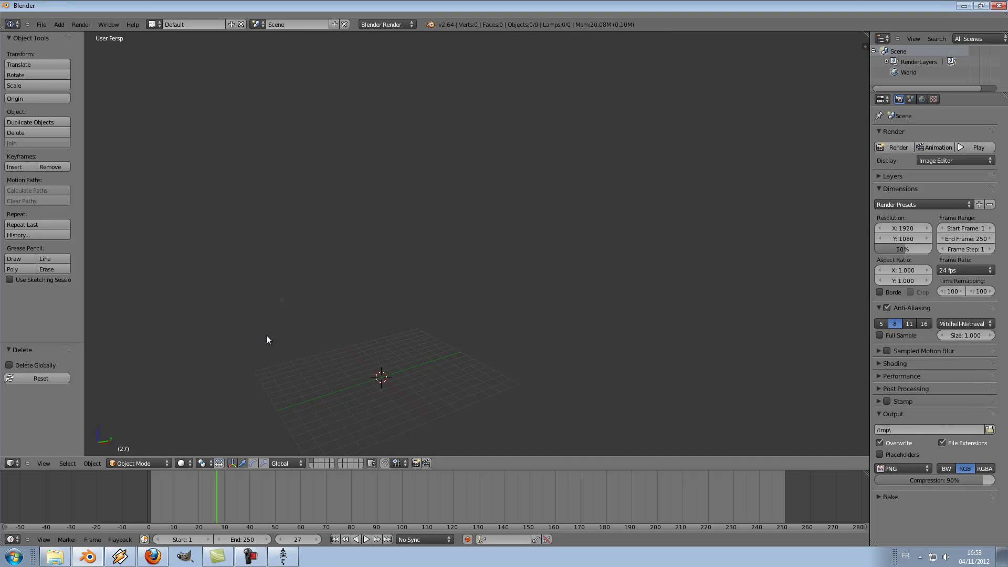
{"action": "scroll", "coordinate": [392, 322], "scroll_direction": "up", "scroll_amount": 5}
- Import the motion capture file tutorial walks 2.bvh at scale 1.00
{"action": "left_click", "coordinate": [41, 24]}
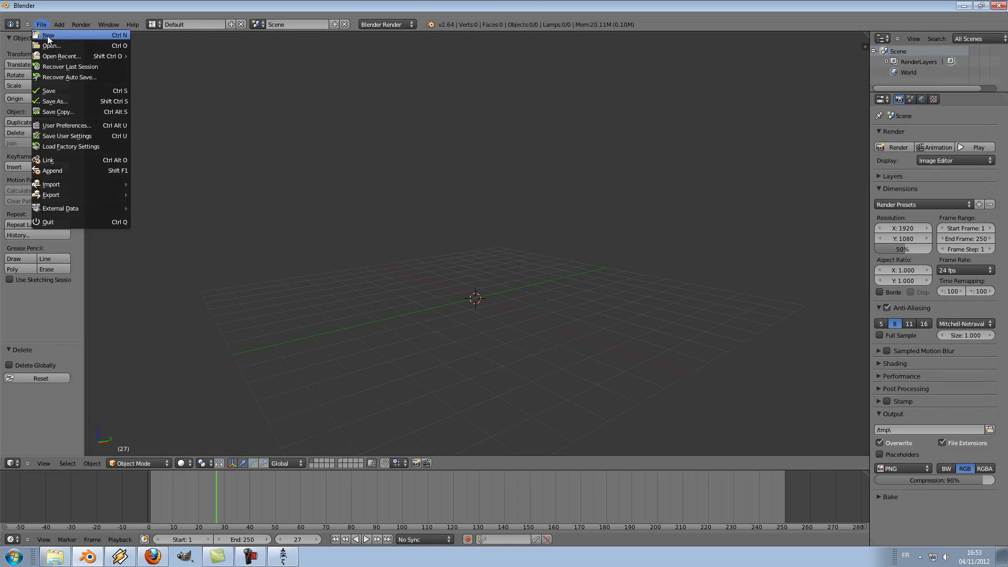
{"action": "mouse_move", "coordinate": [86, 184]}
{"action": "left_click", "coordinate": [187, 186]}
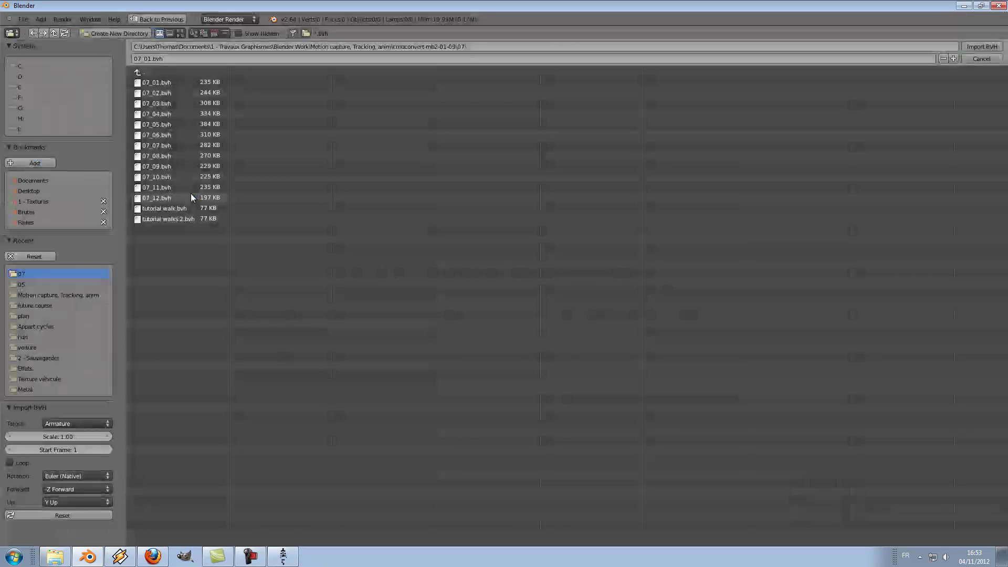
{"action": "double_click", "coordinate": [187, 219]}
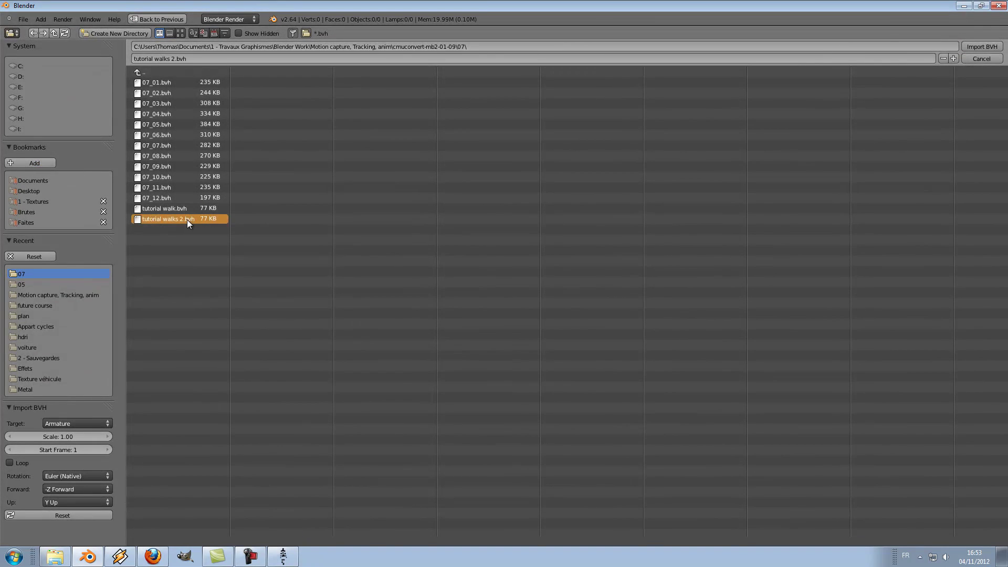
- Examine the imported armature's size at frame 0 and delete the armature
{"action": "left_click_drag", "start_coordinate": [170, 506], "coordinate": [139, 500]}
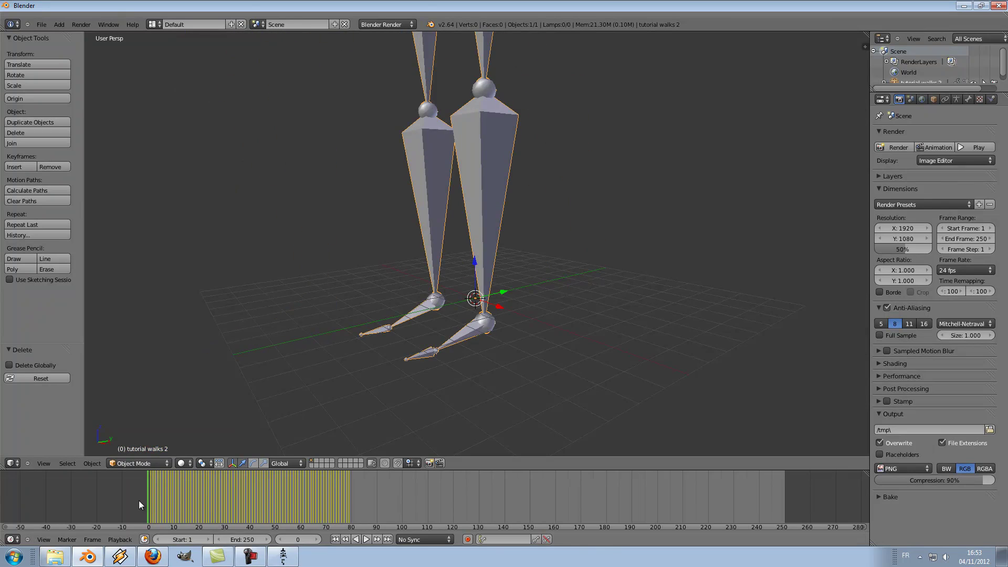
{"action": "key", "text": "Home"}
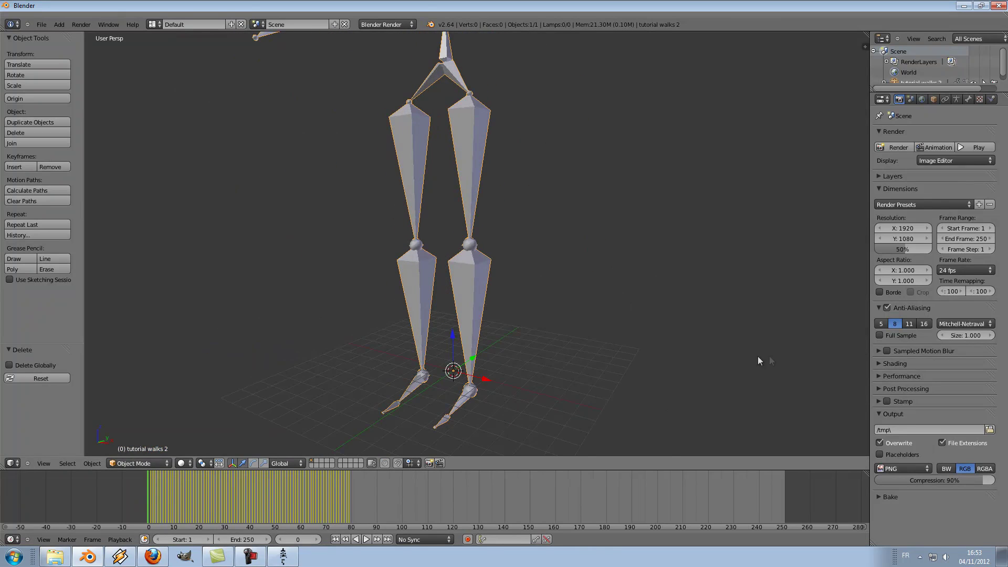
{"action": "key", "text": "s"}
{"action": "key", "text": "Escape"}
{"action": "key", "text": "x"}
{"action": "left_click", "coordinate": [476, 361]}
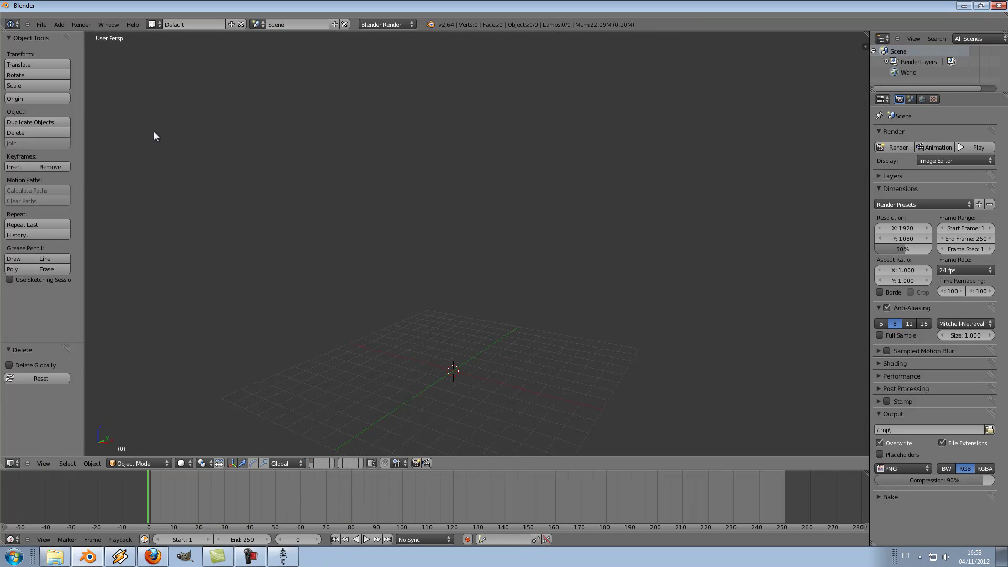
- Import tutorial walks 2.bvh as an armature with the import scale set to 0.10
{"action": "left_click", "coordinate": [41, 25]}
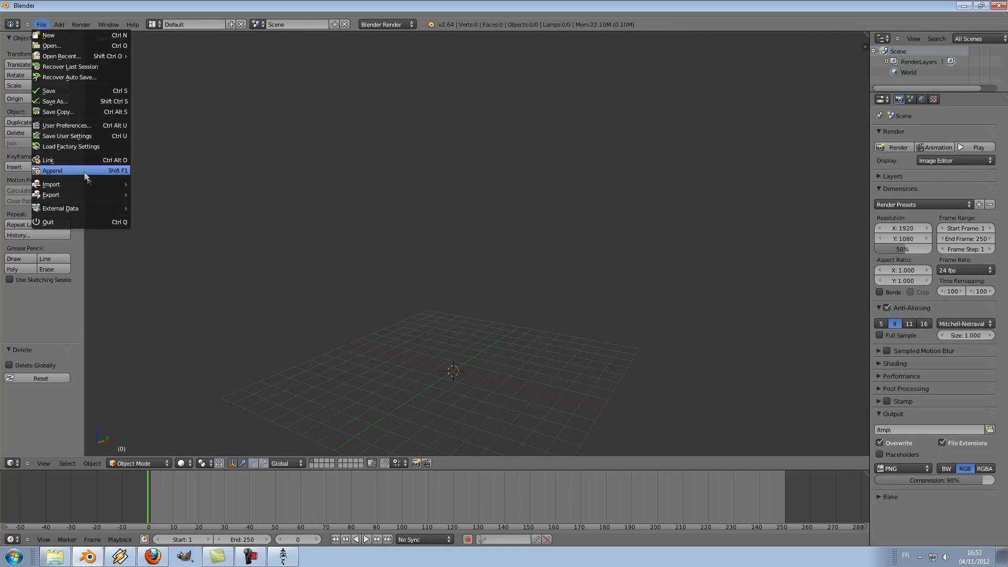
{"action": "mouse_move", "coordinate": [91, 188]}
{"action": "left_click", "coordinate": [203, 193]}
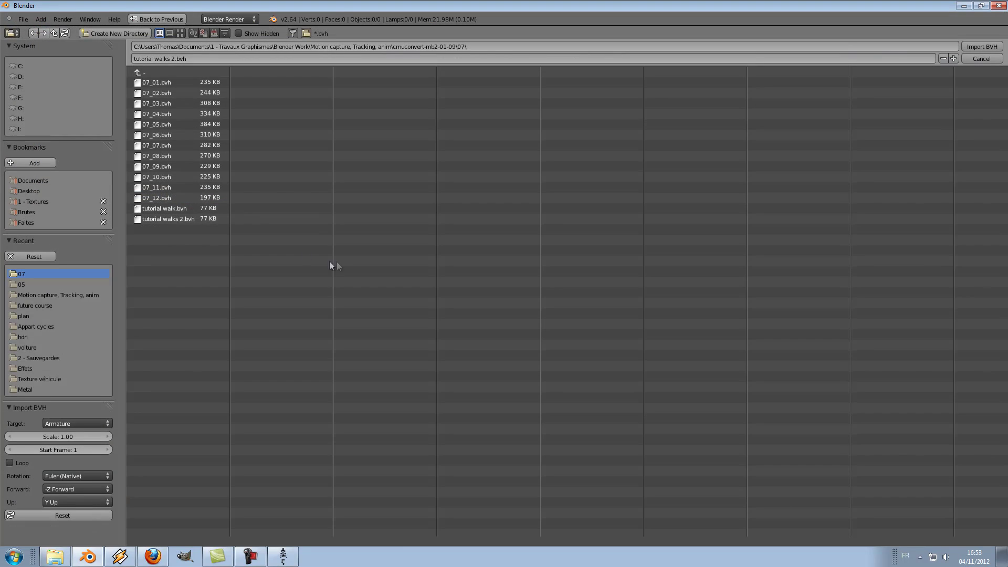
{"action": "left_click", "coordinate": [70, 417]}
{"action": "left_click", "coordinate": [71, 411]}
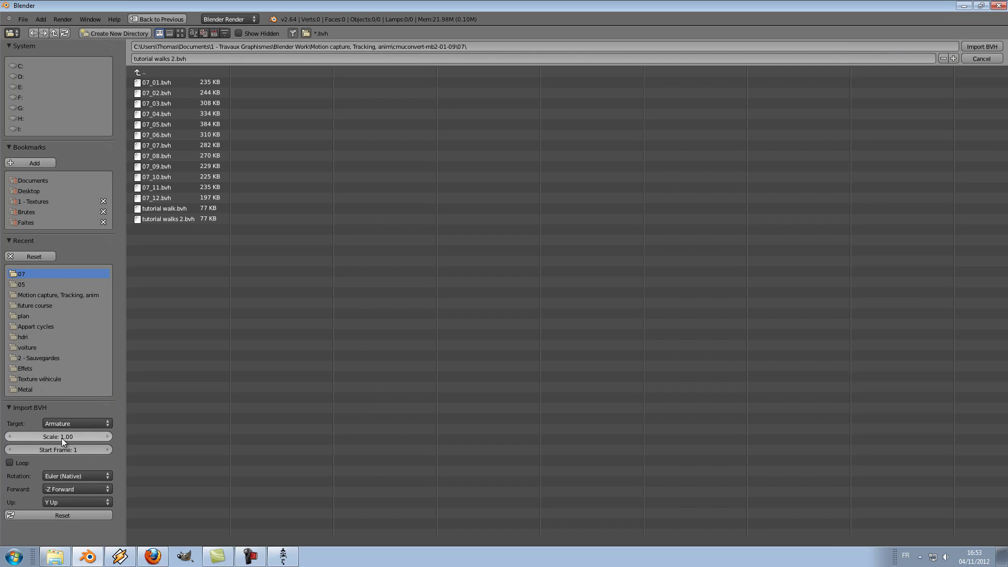
{"action": "left_click", "coordinate": [61, 438]}
{"action": "left_click", "coordinate": [61, 439]}
{"action": "key", "text": "Return"}
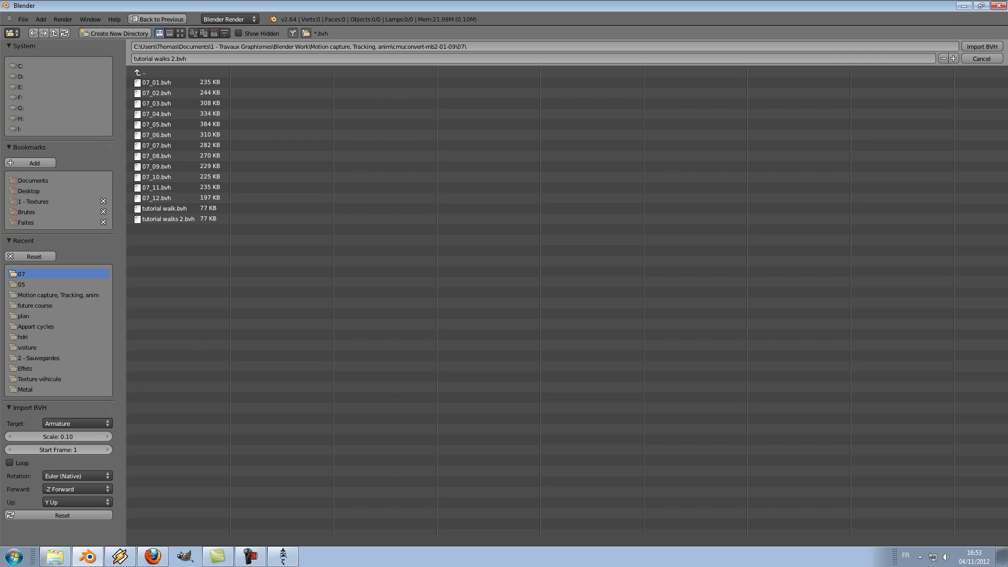
{"action": "left_click", "coordinate": [979, 47]}
- Scrub through the first frames and play the imported armature's walk animation
{"action": "key", "text": "KP_Decimal"}
{"action": "mouse_move", "coordinate": [158, 496]}
{"action": "left_mouse_down"}
{"action": "mouse_move", "coordinate": [338, 505]}
{"action": "mouse_move", "coordinate": [169, 497]}
{"action": "left_mouse_up"}
{"action": "key", "text": "alt+a"}
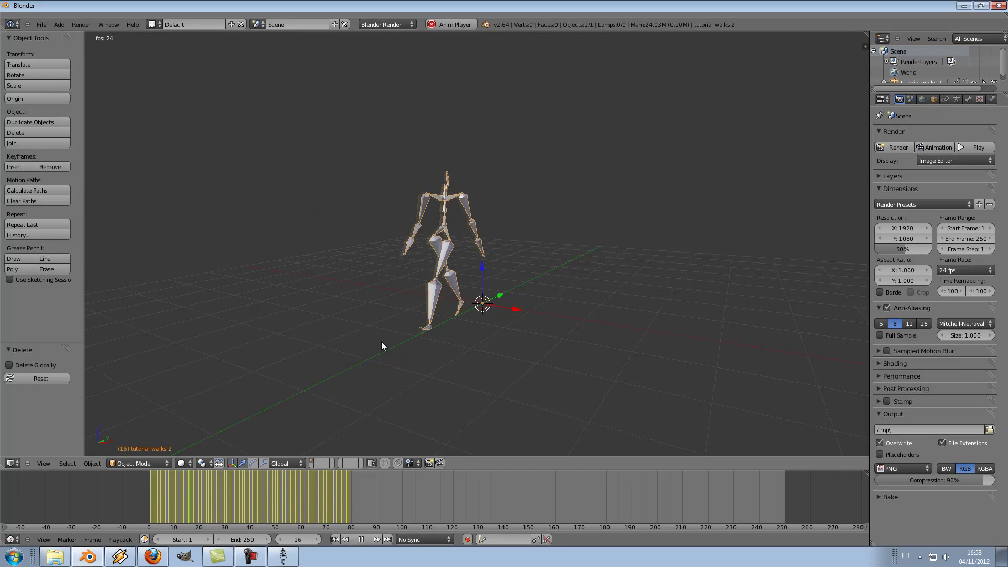
- Stop the walk playback and open the recent file Tutorial test file.blend
{"action": "key", "text": "alt+a"}
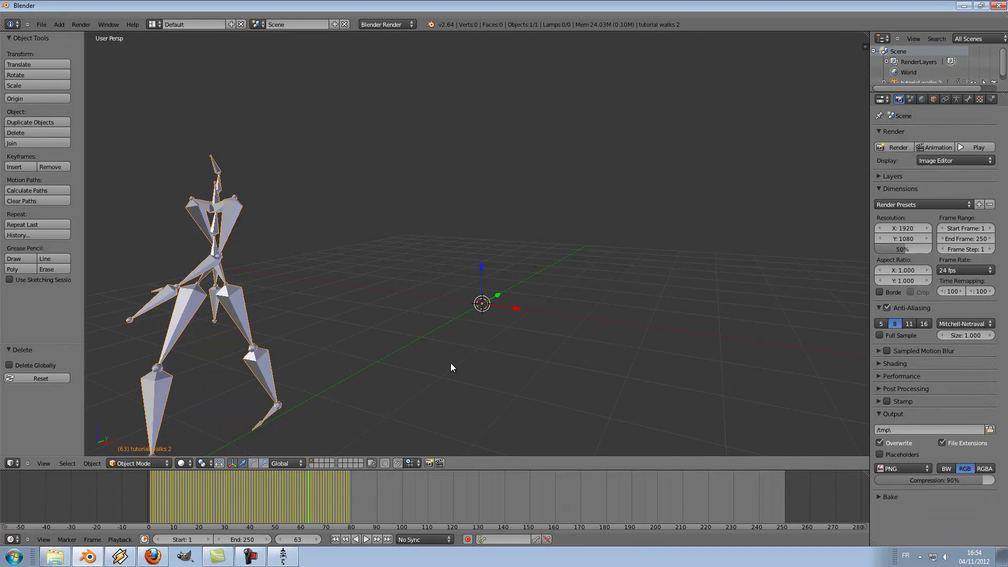
{"action": "left_click", "coordinate": [42, 25]}
{"action": "mouse_move", "coordinate": [67, 55]}
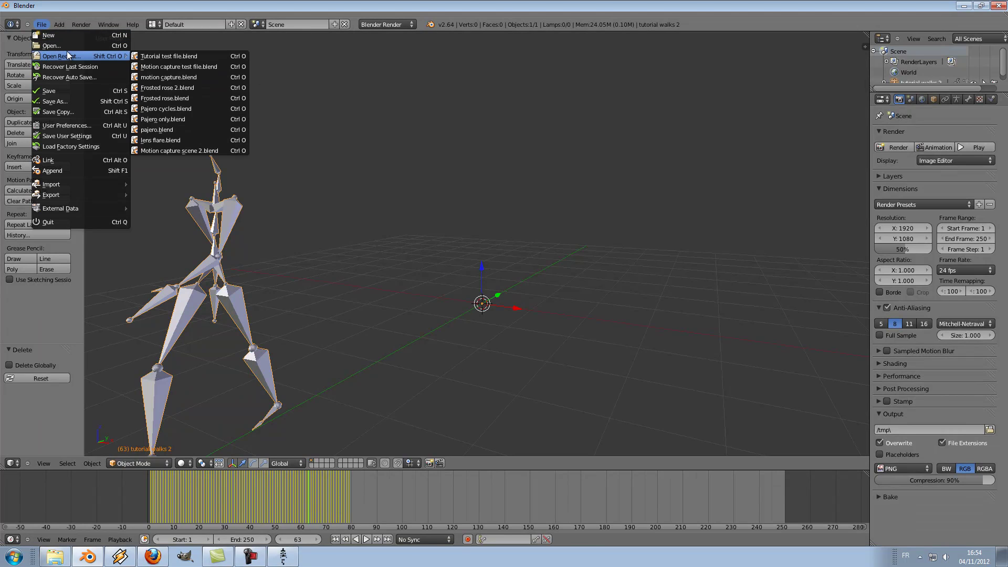
{"action": "left_click", "coordinate": [138, 56]}
- Try moving the character rig's heel.L and IKhand.L bones to test the inverse kinematics, cancelling each move
{"action": "middle_click_drag", "start_coordinate": [467, 263], "coordinate": [409, 262]}
{"action": "scroll", "coordinate": [433, 279], "scroll_direction": "up", "scroll_amount": 2}
{"action": "right_click", "coordinate": [367, 389]}
{"action": "key", "text": "g"}
{"action": "right_click", "coordinate": [447, 321]}
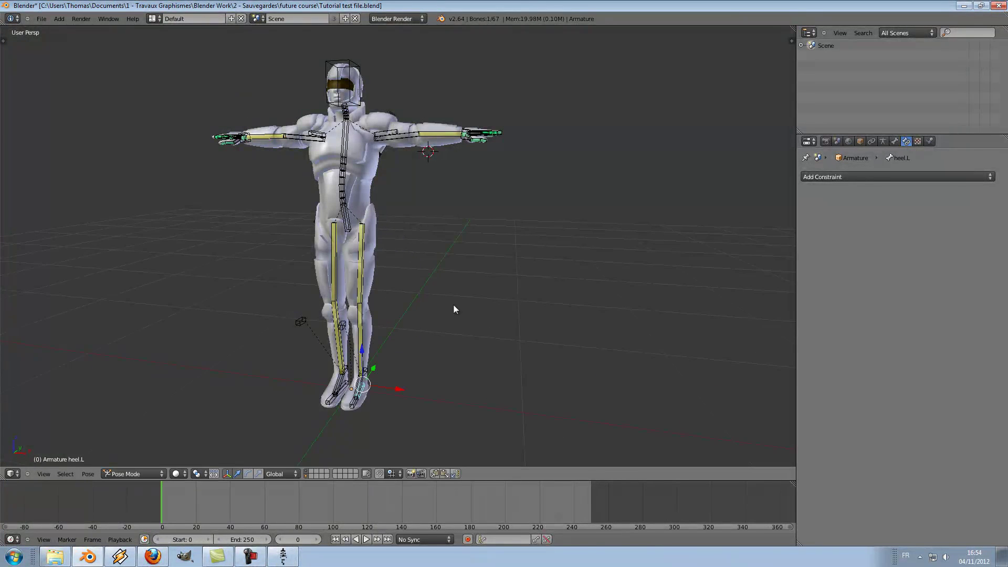
{"action": "middle_click_drag", "start_coordinate": [454, 310], "coordinate": [452, 383]}
{"action": "right_click", "coordinate": [455, 220]}
{"action": "key", "text": "g"}
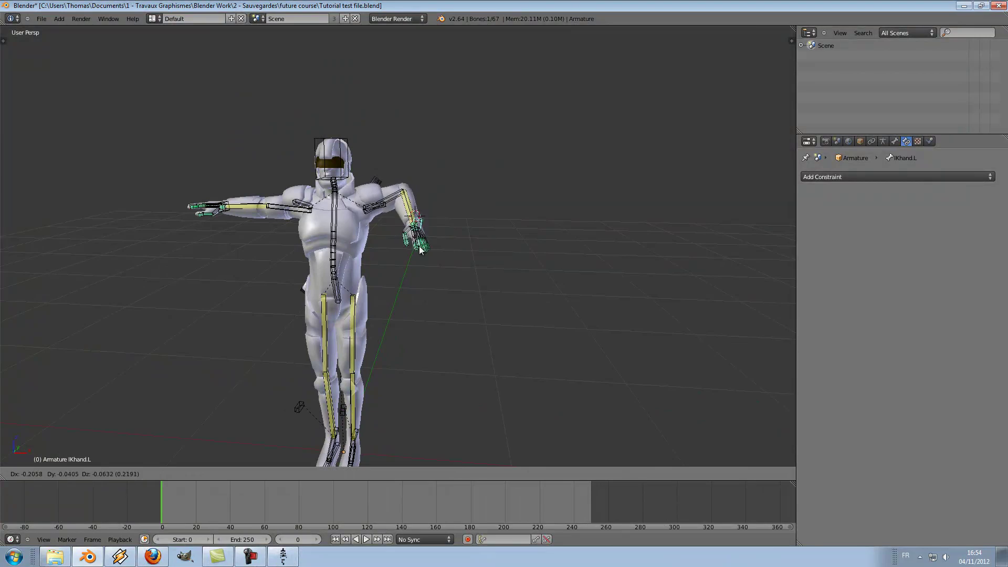
{"action": "right_click", "coordinate": [428, 279]}
{"action": "middle_click_drag", "start_coordinate": [428, 278], "coordinate": [441, 241]}
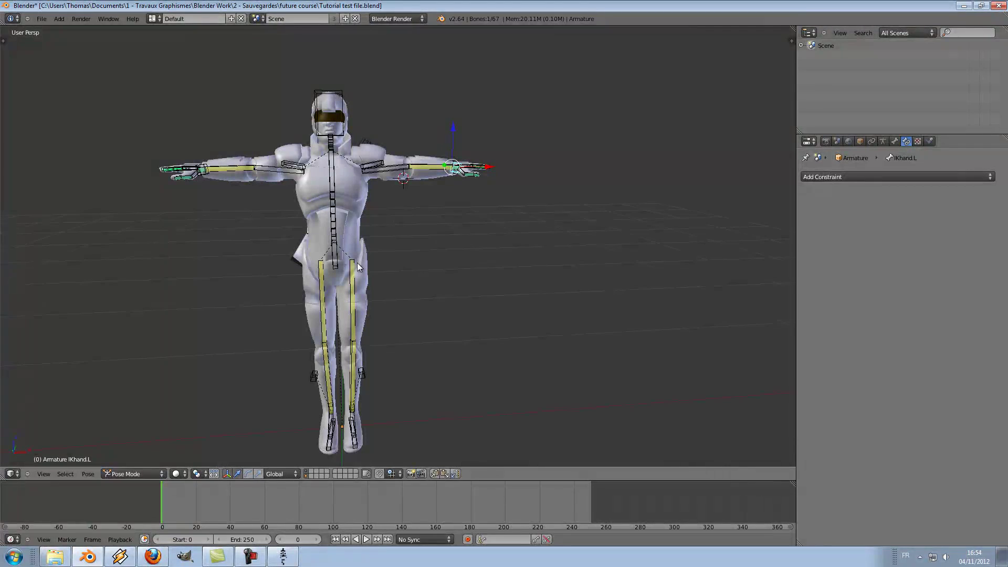
- Set the character armature's bone display to Octahedral and deselect all bones
{"action": "right_click", "coordinate": [337, 241]}
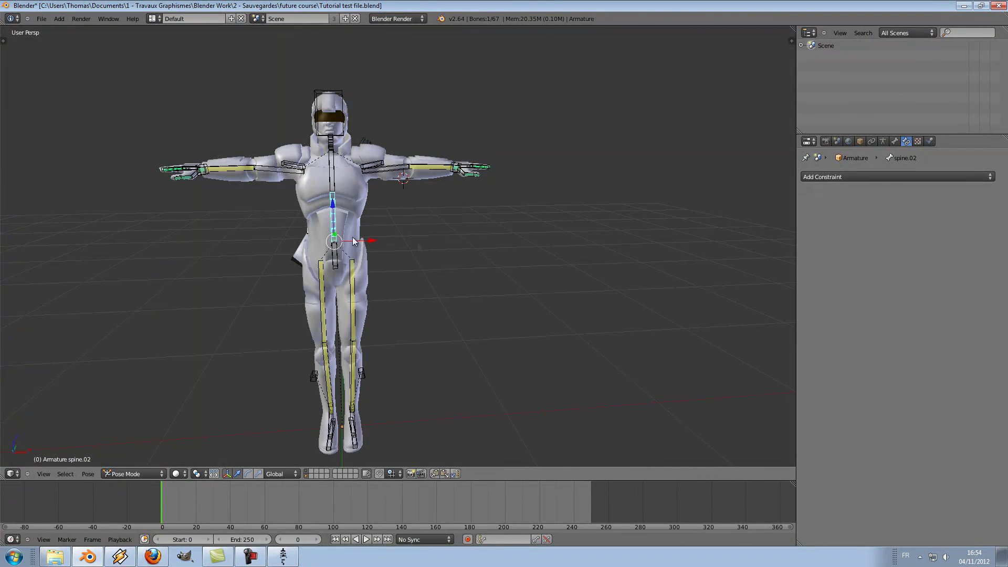
{"action": "left_click", "coordinate": [883, 142]}
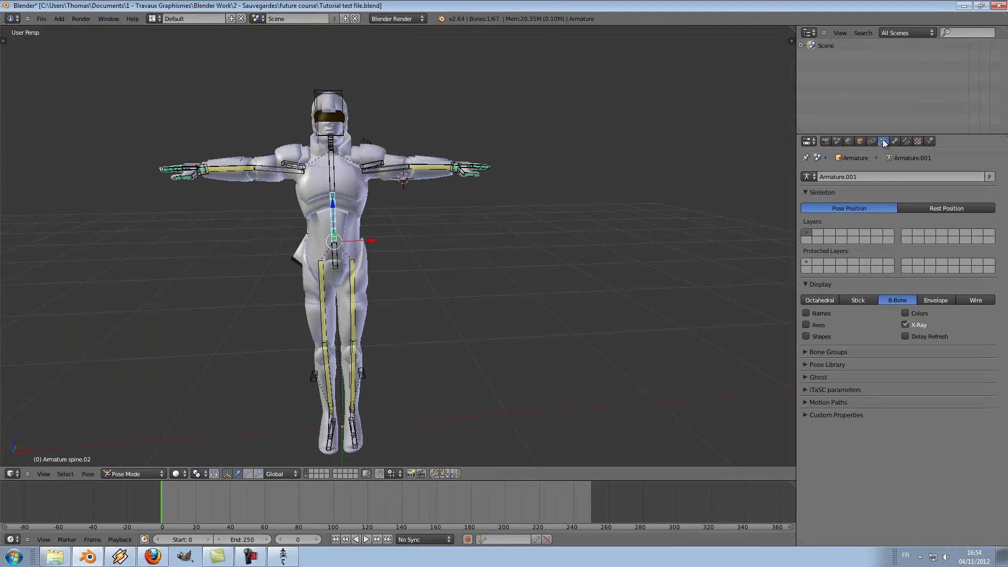
{"action": "left_click", "coordinate": [820, 301]}
{"action": "key", "text": "a"}
{"action": "middle_click_drag", "start_coordinate": [546, 304], "coordinate": [560, 281]}
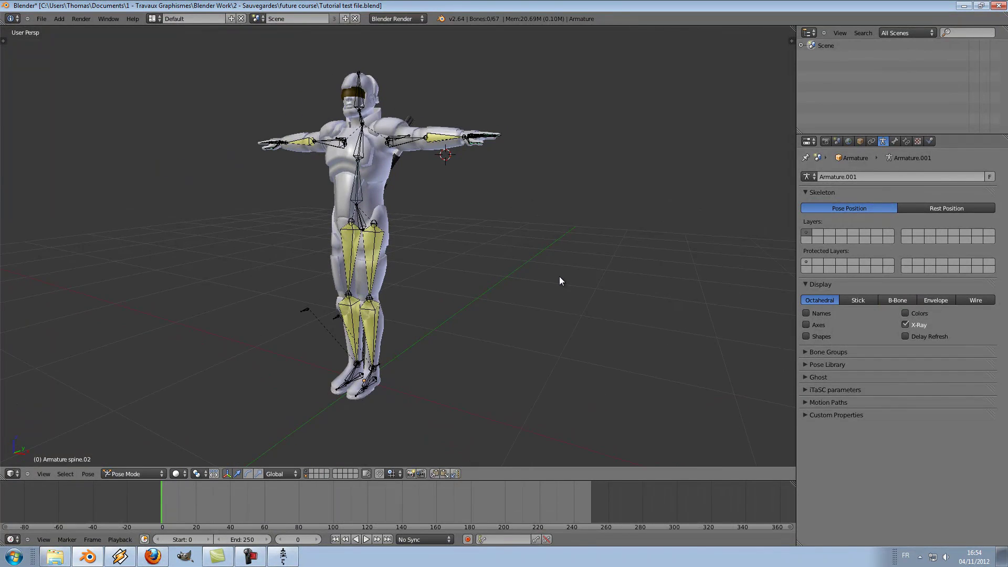
{"action": "scroll", "coordinate": [560, 278], "scroll_direction": "down", "scroll_amount": 1}
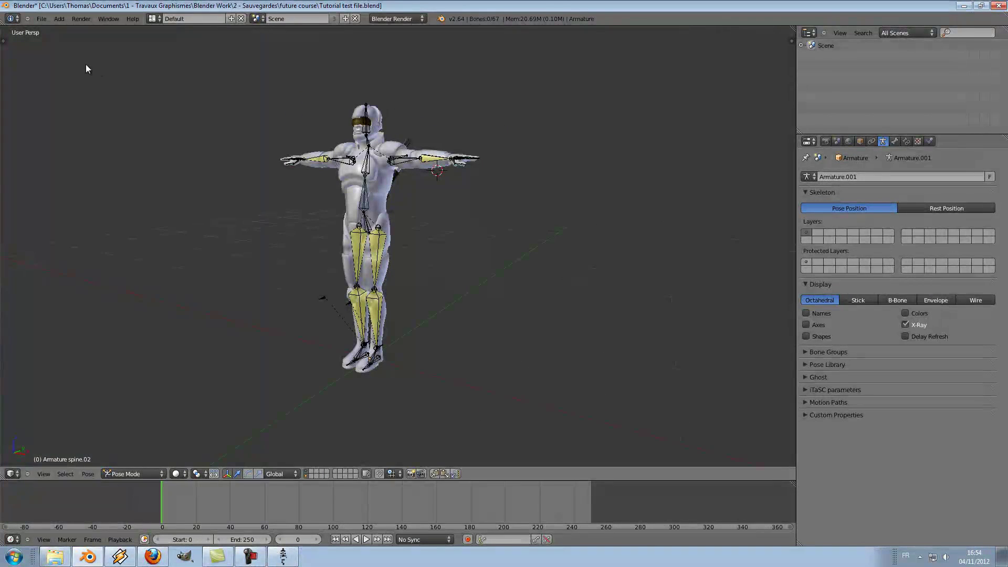
- Import tutorial walks 2.bvh from the 07 folder as an armature at scale 0.10
{"action": "left_click", "coordinate": [45, 19]}
{"action": "mouse_move", "coordinate": [61, 177]}
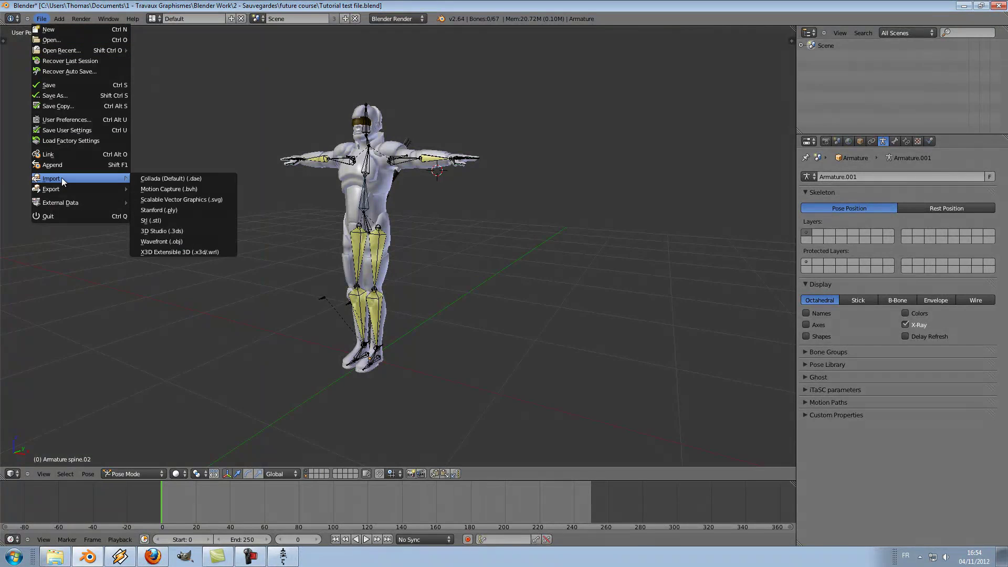
{"action": "left_click", "coordinate": [201, 188]}
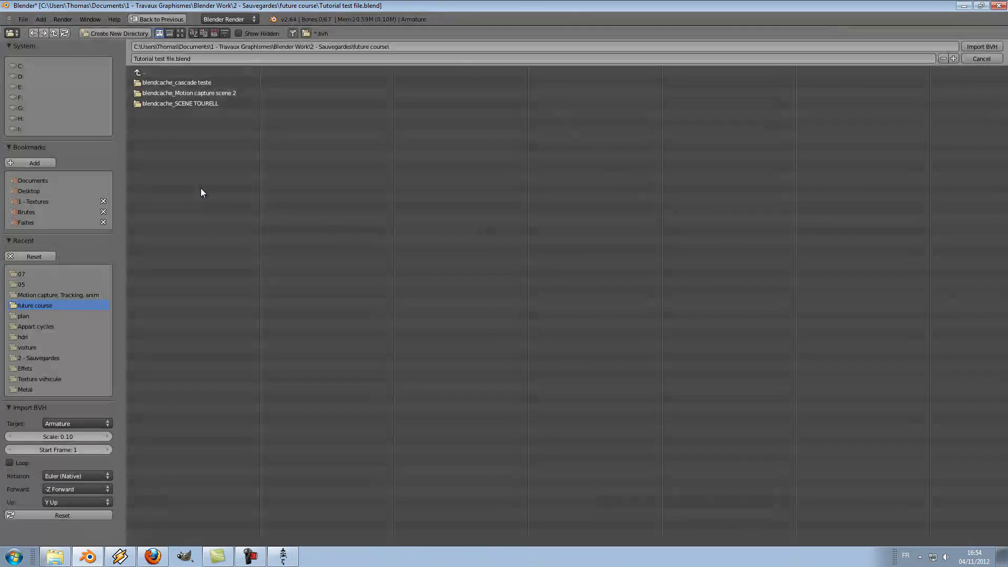
{"action": "left_click", "coordinate": [23, 275]}
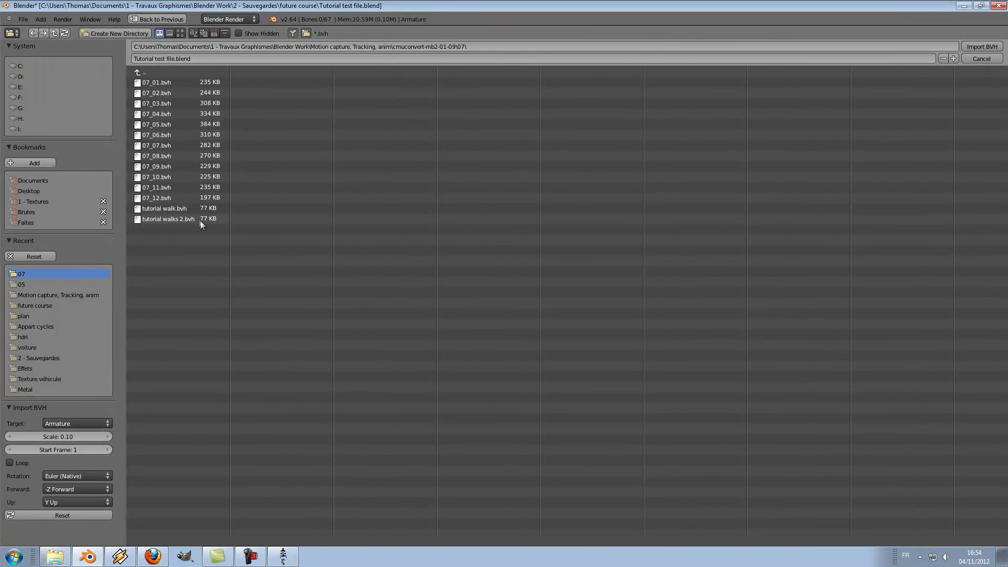
{"action": "double_click", "coordinate": [168, 219]}
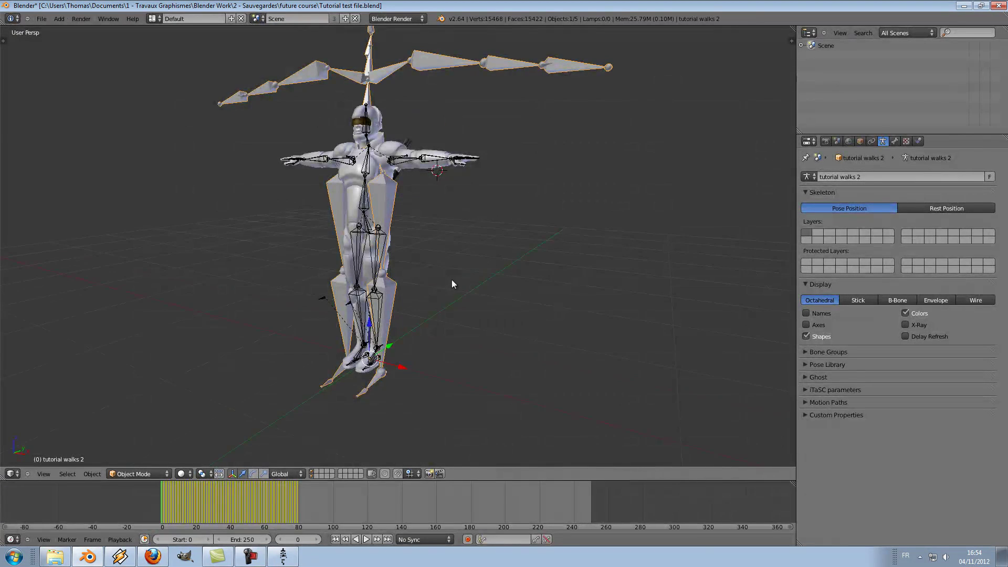
- Scale the imported armature down in front orthographic view to roughly the character's height
{"action": "middle_click_drag", "start_coordinate": [452, 283], "coordinate": [503, 288]}
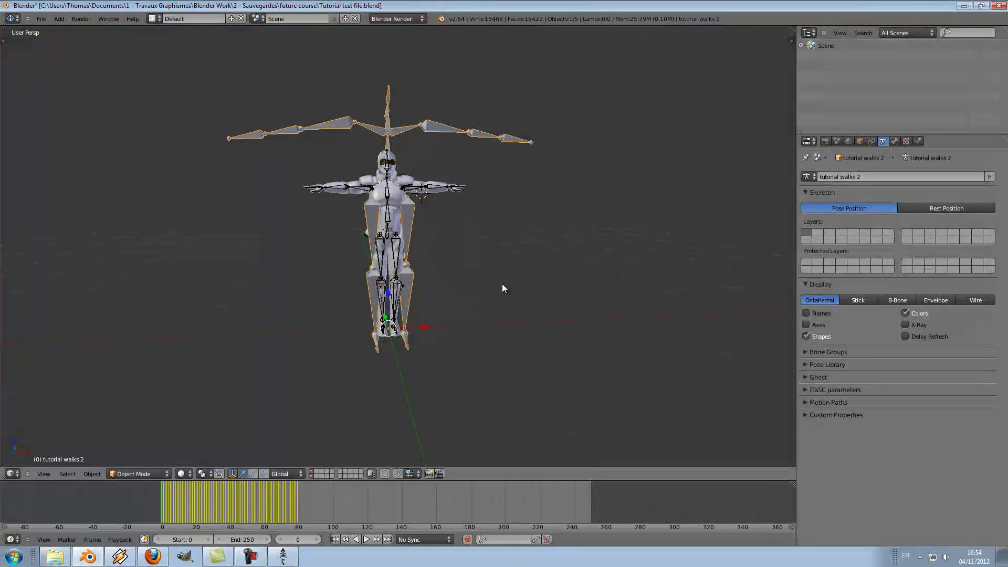
{"action": "key", "text": "KP_1"}
{"action": "key", "text": "KP_5"}
{"action": "scroll", "coordinate": [502, 284], "scroll_direction": "up", "scroll_amount": 3}
{"action": "key", "text": "s"}
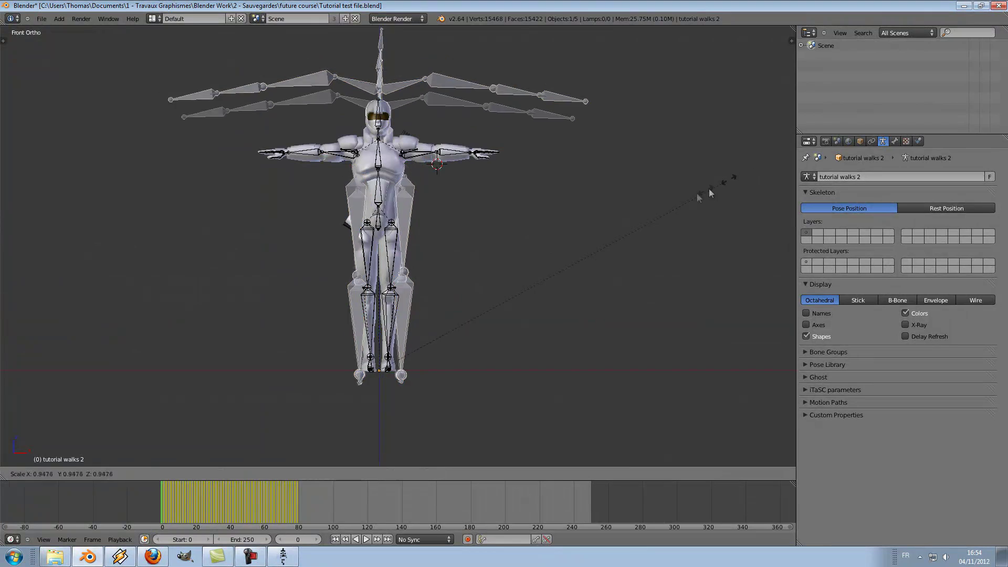
{"action": "left_click", "coordinate": [655, 216]}
- Refine the imported armature's scale against the character's head in wireframe, and restore solid shading
{"action": "key", "text": "z"}
{"action": "scroll", "coordinate": [614, 218], "scroll_direction": "up", "scroll_amount": 6}
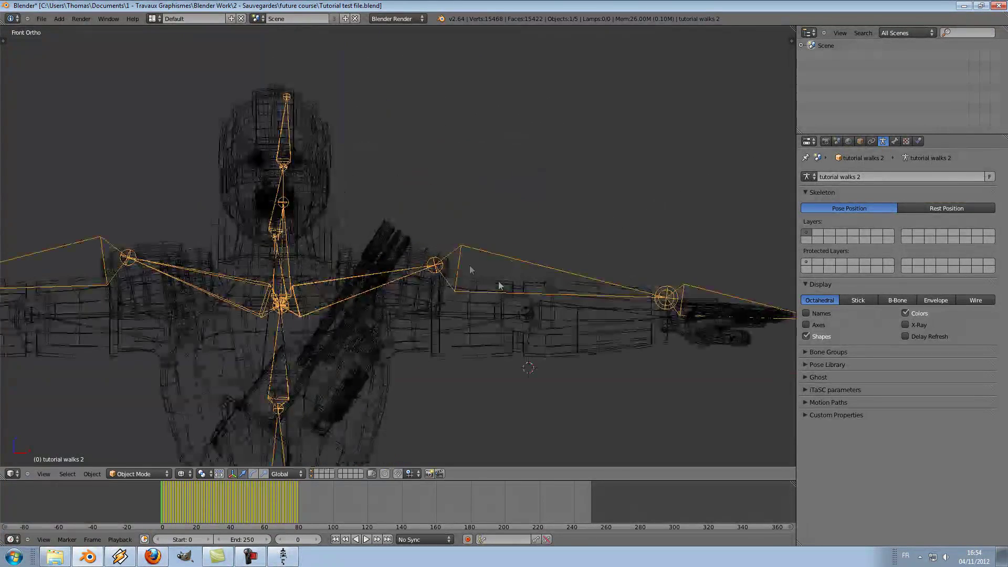
{"action": "scroll", "coordinate": [385, 225], "scroll_direction": "up", "scroll_amount": 3}
{"action": "key", "text": "s"}
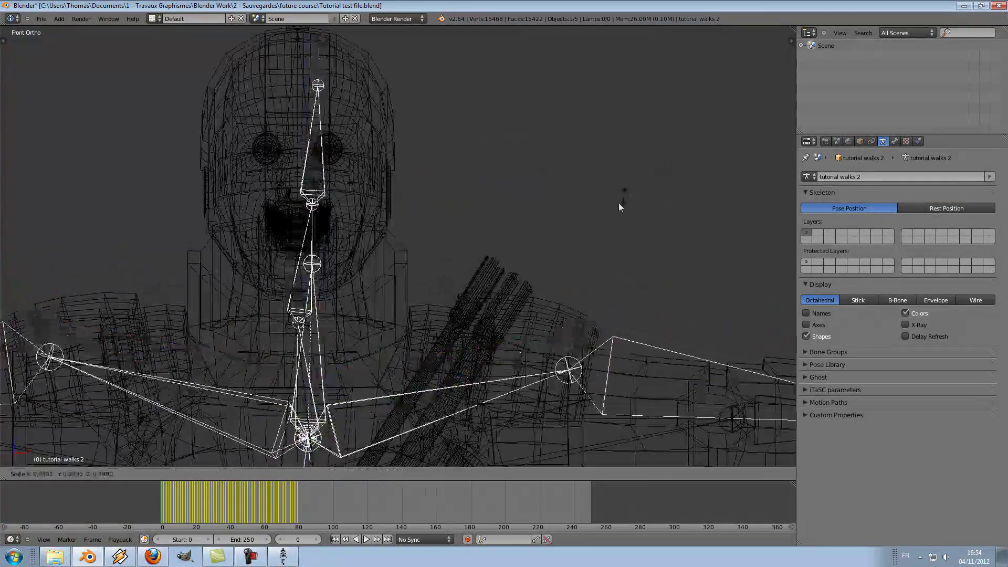
{"action": "left_click", "coordinate": [592, 240]}
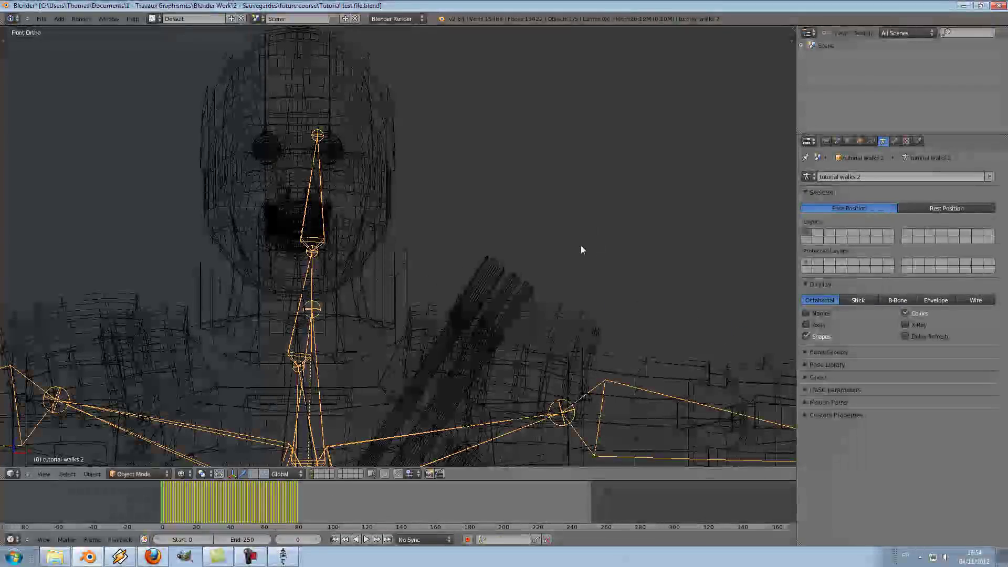
{"action": "scroll", "coordinate": [580, 250], "scroll_direction": "down", "scroll_amount": 6}
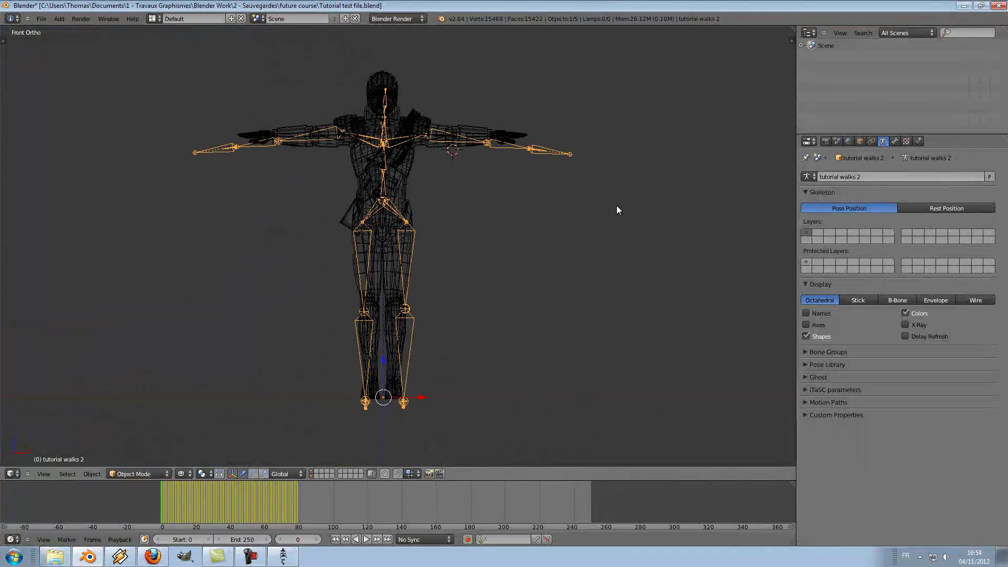
{"action": "key", "text": "z"}
{"action": "mouse_move", "coordinate": [641, 204]}
{"action": "middle_mouse_down"}
{"action": "mouse_move", "coordinate": [597, 213]}
{"action": "mouse_move", "coordinate": [636, 245]}
{"action": "middle_mouse_up"}
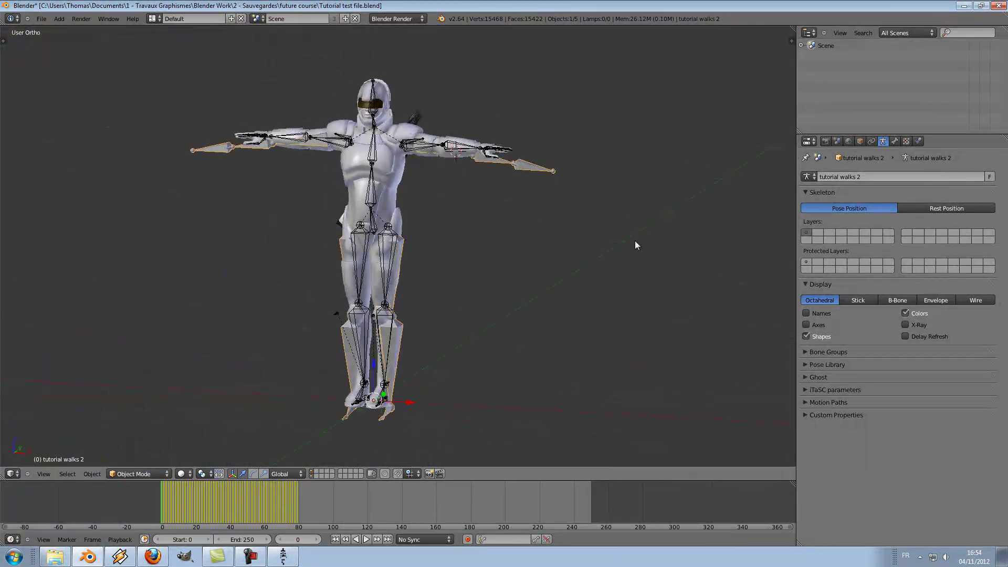
- Move the imported armature along the Y axis to stand behind the character, and deselect everything
{"action": "middle_click_drag", "start_coordinate": [570, 239], "coordinate": [513, 286]}
{"action": "key", "text": "KP_5"}
{"action": "scroll", "coordinate": [577, 244], "scroll_direction": "down", "scroll_amount": 3}
{"action": "left_click_drag", "start_coordinate": [382, 346], "coordinate": [436, 332]}
{"action": "middle_click_drag", "start_coordinate": [396, 338], "coordinate": [483, 352]}
{"action": "key", "text": "a"}
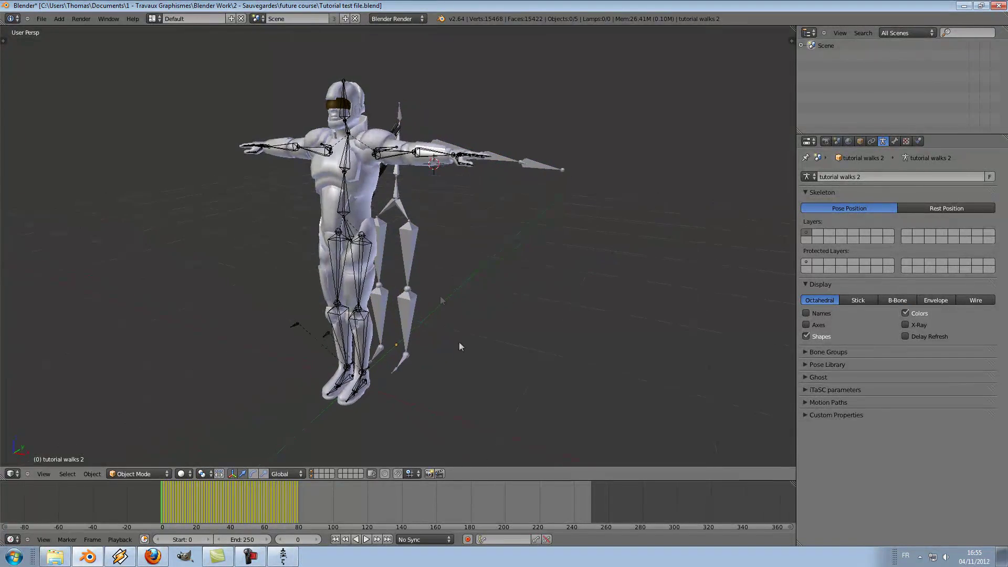
- Select the character's thigh.L bone and disable its IK constraint
{"action": "right_click", "coordinate": [362, 255]}
{"action": "middle_click_drag", "start_coordinate": [362, 290], "coordinate": [434, 314]}
{"action": "scroll", "coordinate": [433, 314], "scroll_direction": "up", "scroll_amount": 2}
{"action": "middle_click_drag", "start_coordinate": [491, 327], "coordinate": [469, 327]}
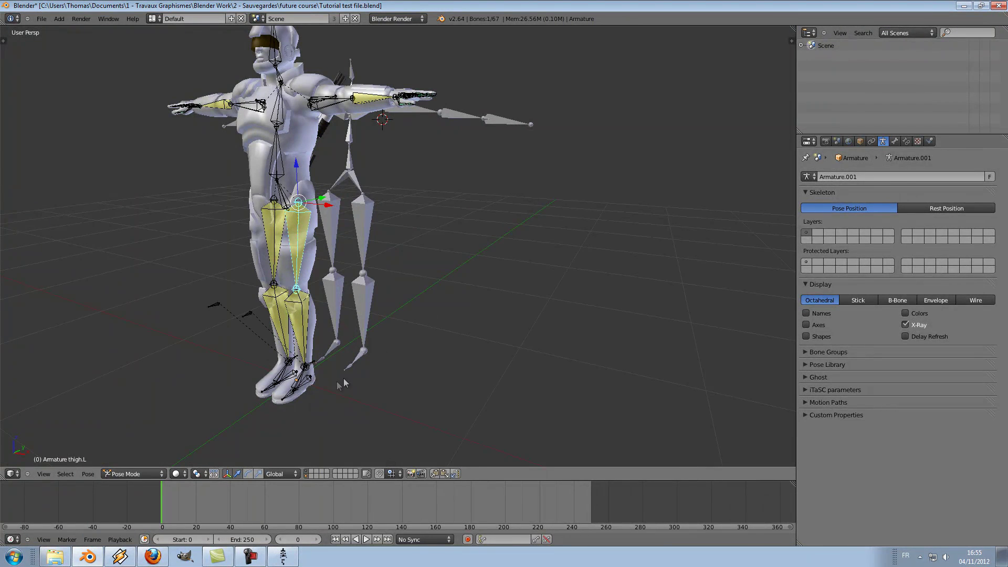
{"action": "left_click", "coordinate": [906, 142]}
{"action": "left_click", "coordinate": [972, 195]}
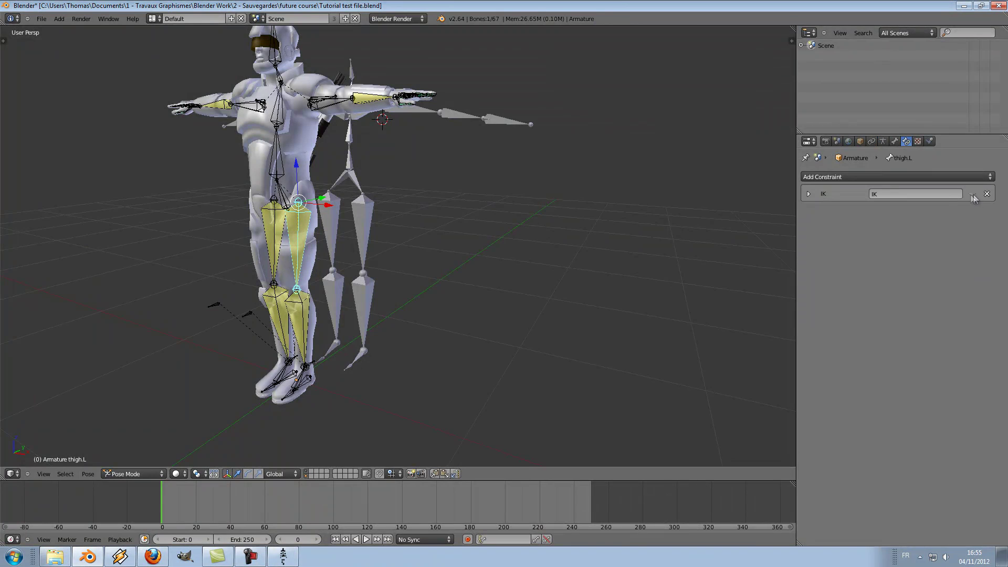
- Disable the IK constraints on the character's lower-leg bones and both forearm bones
{"action": "right_click", "coordinate": [305, 311]}
{"action": "left_click", "coordinate": [972, 194]}
{"action": "left_click", "coordinate": [972, 195]}
{"action": "right_click", "coordinate": [277, 316]}
{"action": "left_click", "coordinate": [972, 195]}
{"action": "right_click", "coordinate": [372, 98]}
{"action": "left_click", "coordinate": [973, 195]}
{"action": "middle_click_drag", "start_coordinate": [141, 156], "coordinate": [266, 160]}
{"action": "right_click", "coordinate": [149, 100]}
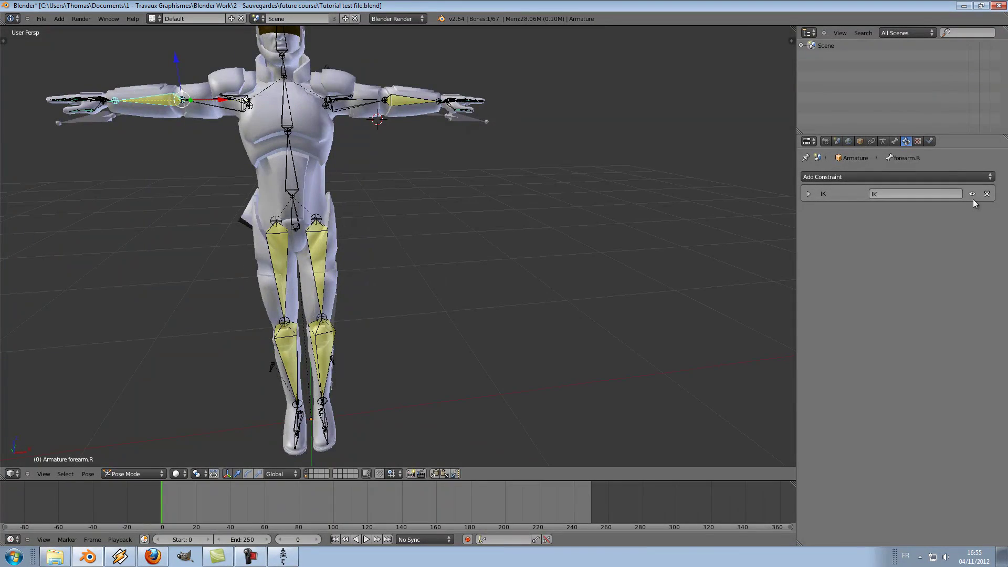
{"action": "left_click", "coordinate": [973, 197]}
- Try moving the thigh.L bone with its IK constraint disabled, cancelling each move
{"action": "scroll", "coordinate": [543, 326], "scroll_direction": "down", "scroll_amount": 2}
{"action": "middle_click_drag", "start_coordinate": [370, 252], "coordinate": [394, 259]}
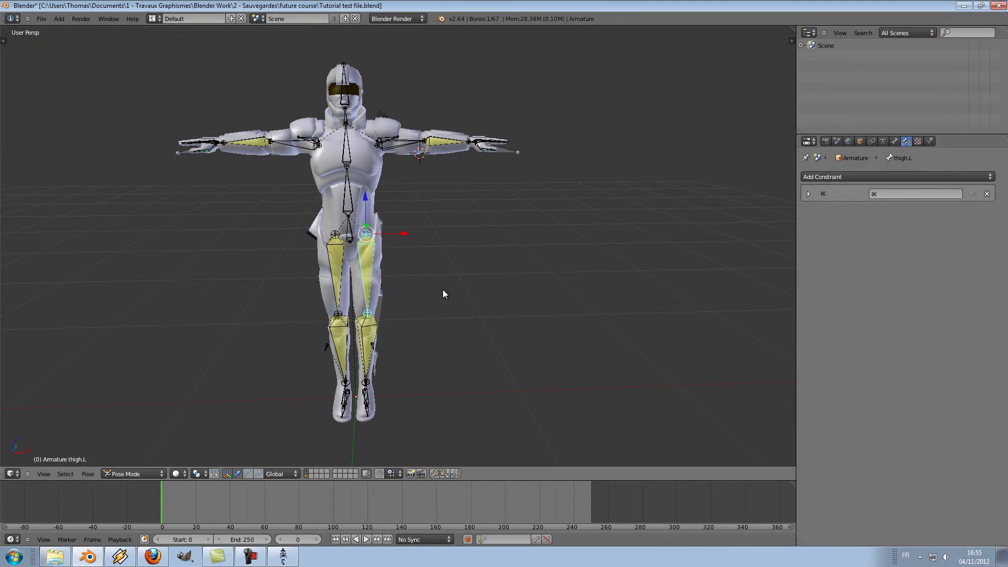
{"action": "key", "text": "g"}
{"action": "key", "text": "Escape"}
{"action": "key", "text": "g"}
{"action": "key", "text": "Escape"}
- Add a Copy Rotation constraint to the character's thigh.L bone
{"action": "mouse_move", "coordinate": [451, 324]}
{"action": "middle_mouse_down"}
{"action": "mouse_move", "coordinate": [418, 320]}
{"action": "mouse_move", "coordinate": [441, 315]}
{"action": "middle_mouse_up"}
{"action": "scroll", "coordinate": [423, 322], "scroll_direction": "up", "scroll_amount": 2}
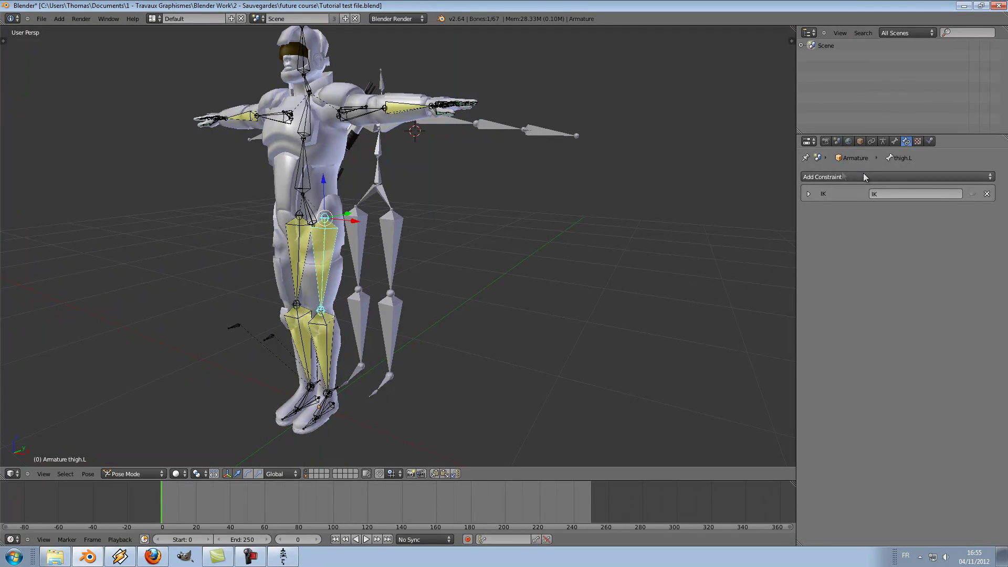
{"action": "left_click", "coordinate": [846, 176]}
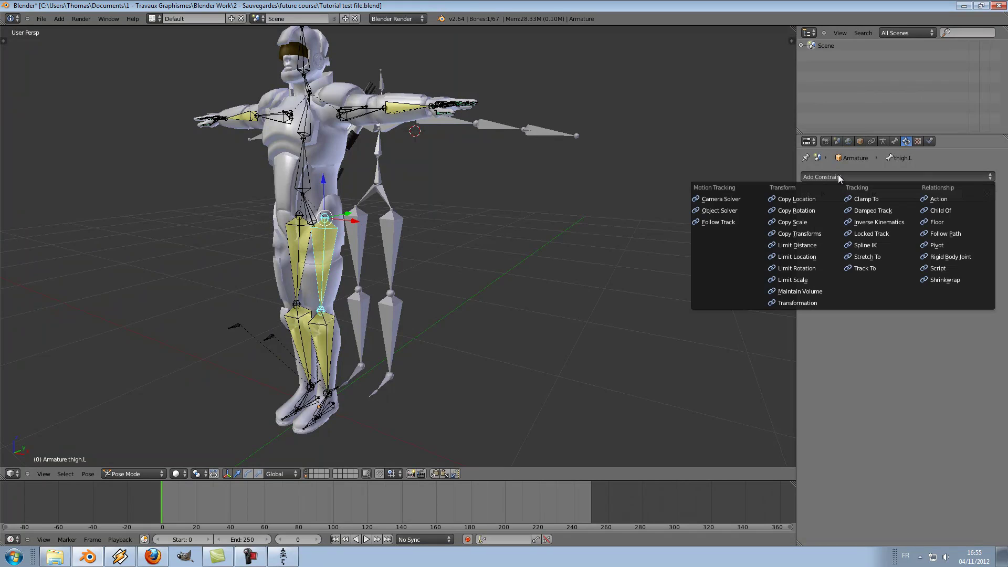
{"action": "left_click", "coordinate": [801, 211]}
{"action": "key", "text": "KP_Decimal"}
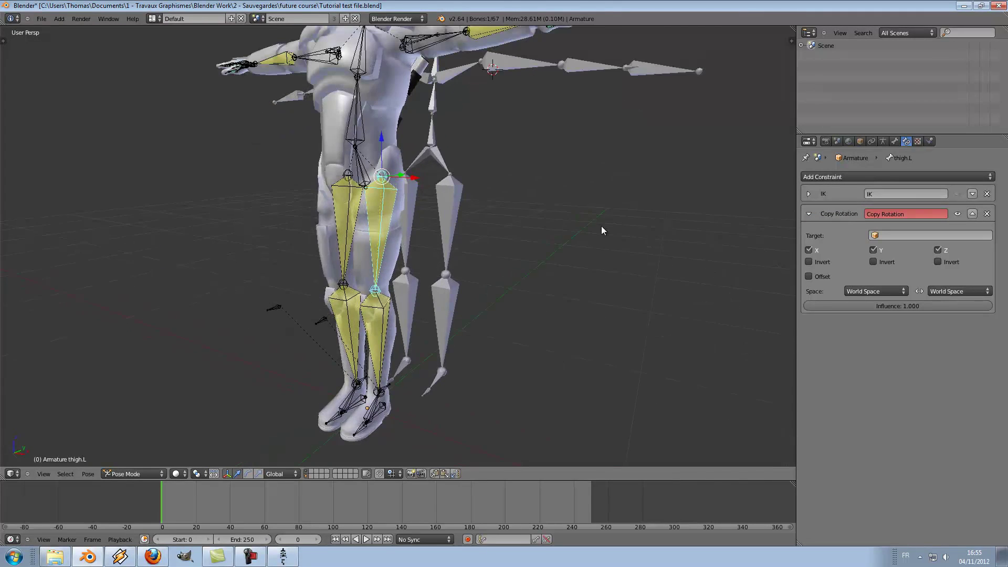
- Put the tutorial walks 2 armature in Pose Mode and select its left upper leg bone to identify its name
{"action": "key", "text": "ctrl+Tab"}
{"action": "right_click", "coordinate": [458, 214]}
{"action": "left_click", "coordinate": [130, 441]}
{"action": "right_click", "coordinate": [443, 209]}
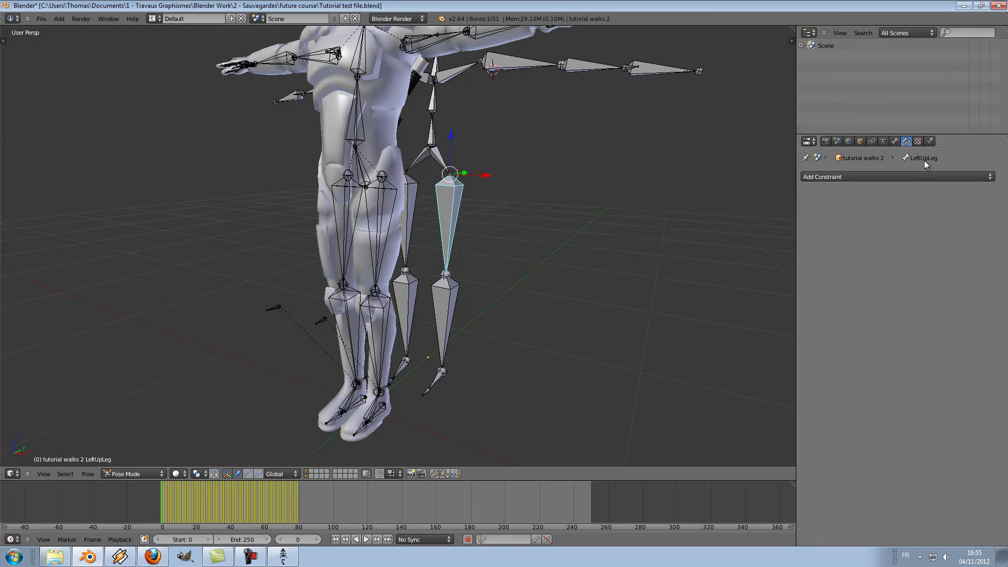
- Set thigh.L's Copy Rotation target to tutorial walks 2 and its bone to LeftUpLeg
{"action": "right_click", "coordinate": [393, 221]}
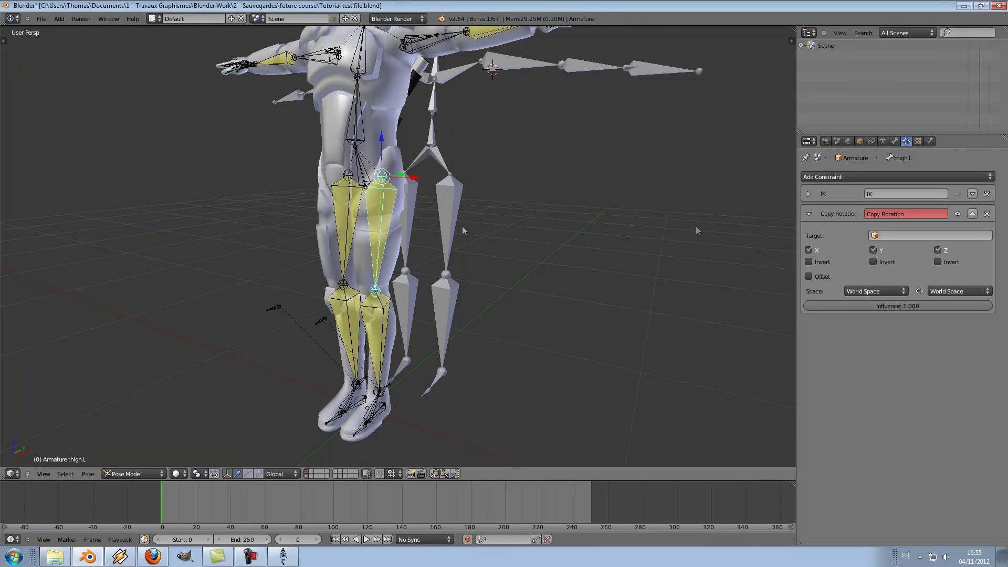
{"action": "left_click", "coordinate": [914, 236]}
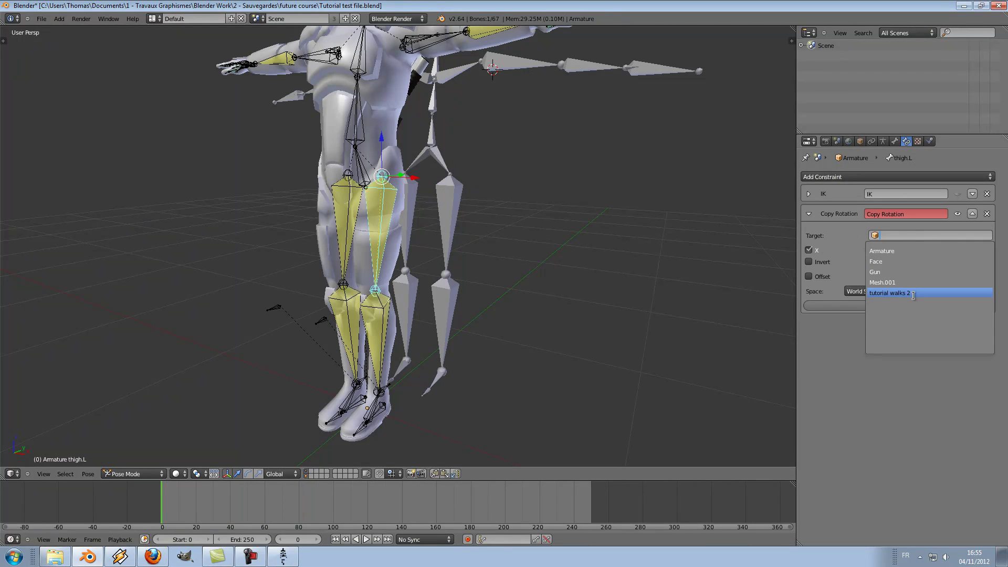
{"action": "left_click", "coordinate": [913, 293]}
{"action": "left_click", "coordinate": [906, 251]}
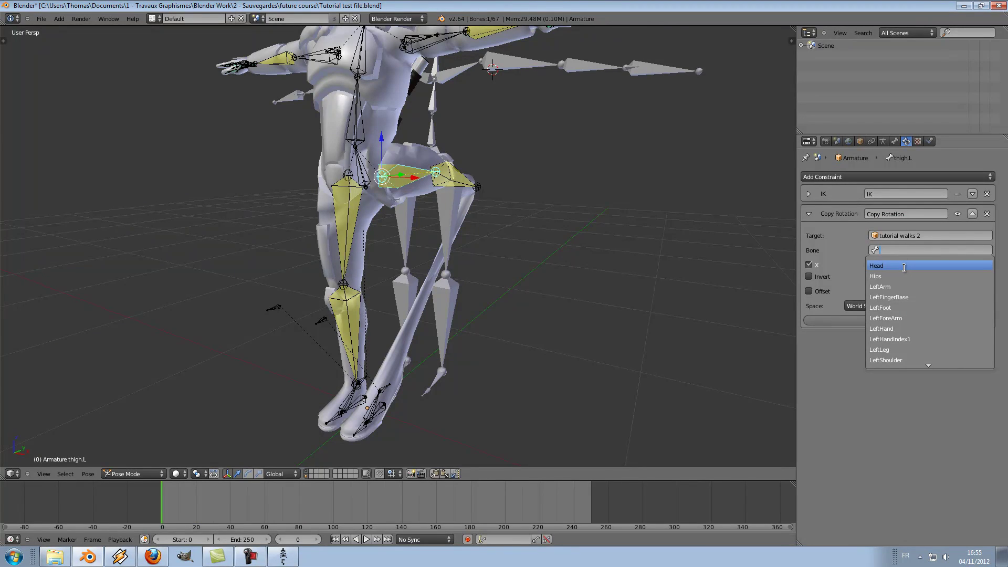
{"action": "scroll", "coordinate": [917, 347], "scroll_direction": "down", "scroll_amount": 4}
{"action": "left_click", "coordinate": [917, 353]}
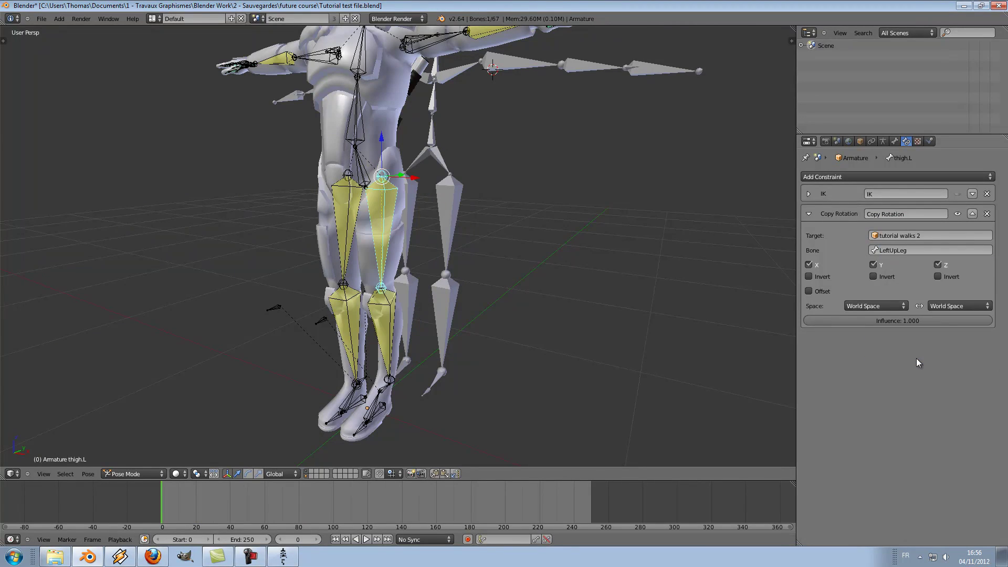
- Scrub the timeline to frame 17 and examine how the character's left thigh follows the motion capture armature
{"action": "scroll", "coordinate": [477, 317], "scroll_direction": "down", "scroll_amount": 2}
{"action": "middle_click_drag", "start_coordinate": [605, 283], "coordinate": [296, 387]}
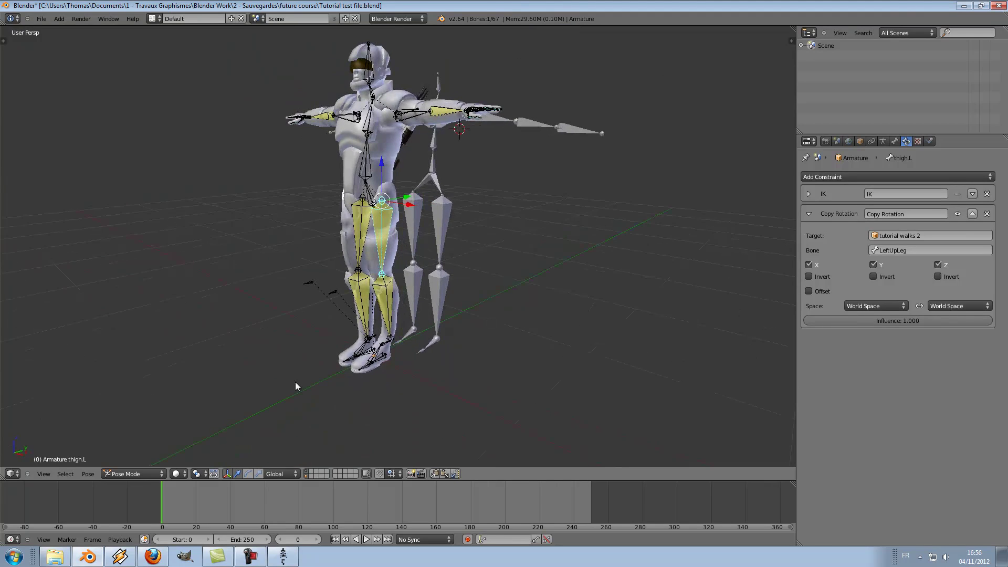
{"action": "left_click_drag", "start_coordinate": [168, 496], "coordinate": [190, 500]}
{"action": "scroll", "coordinate": [424, 408], "scroll_direction": "up", "scroll_amount": 4}
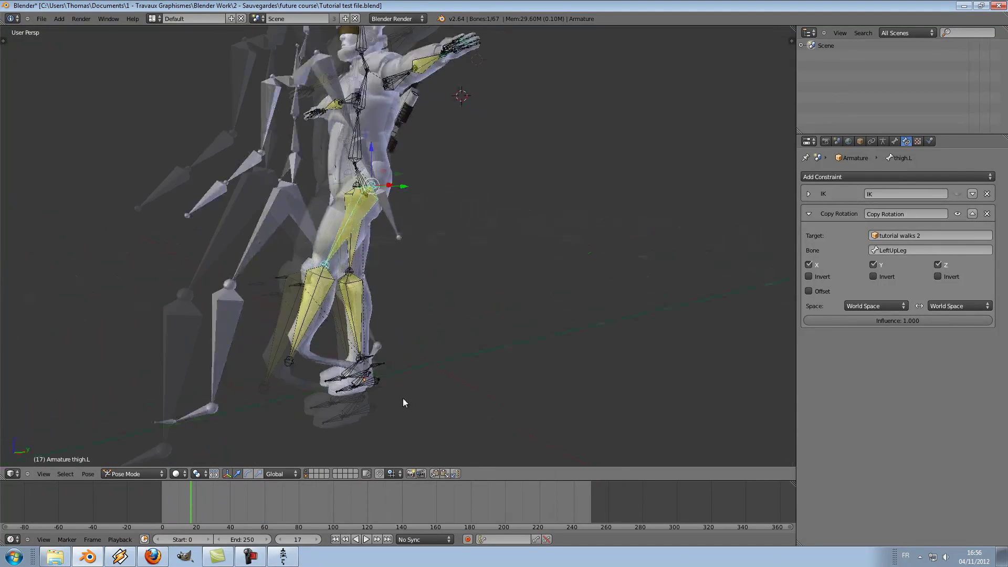
- Return the timeline to frame 0, where both armatures stand in their rest pose
{"action": "right_click", "coordinate": [373, 411]}
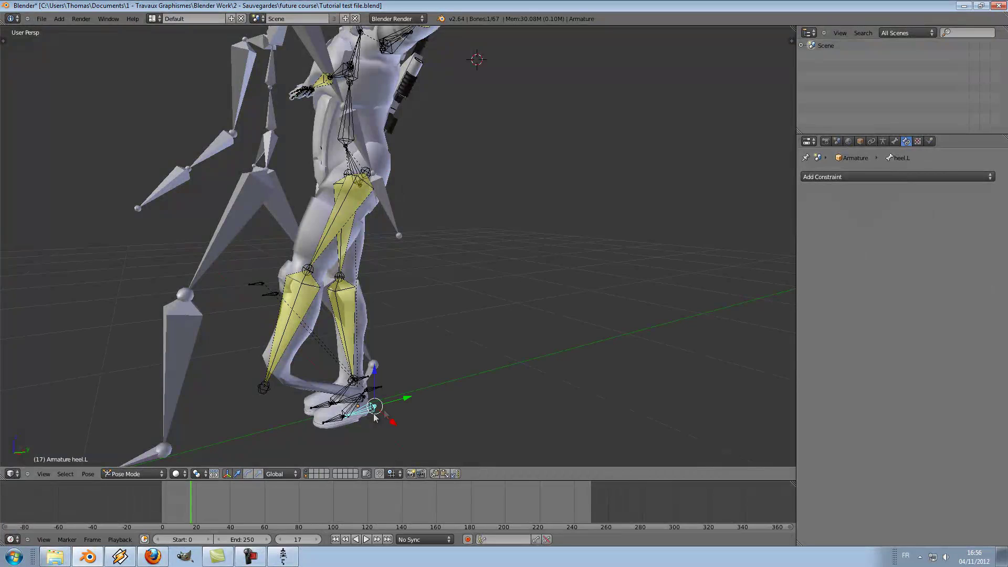
{"action": "left_click_drag", "start_coordinate": [226, 496], "coordinate": [162, 501]}
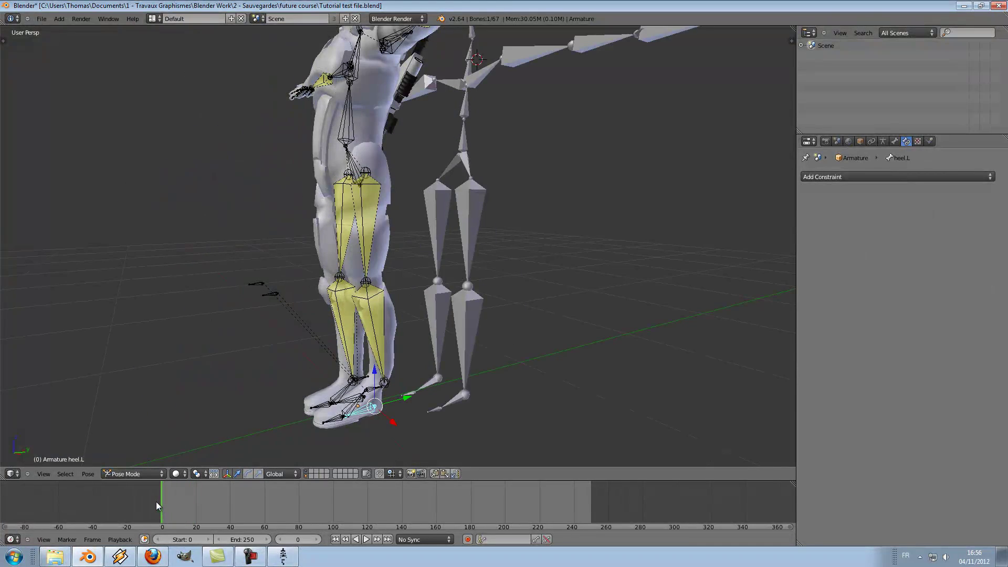
{"action": "scroll", "coordinate": [415, 371], "scroll_direction": "down", "scroll_amount": 4}
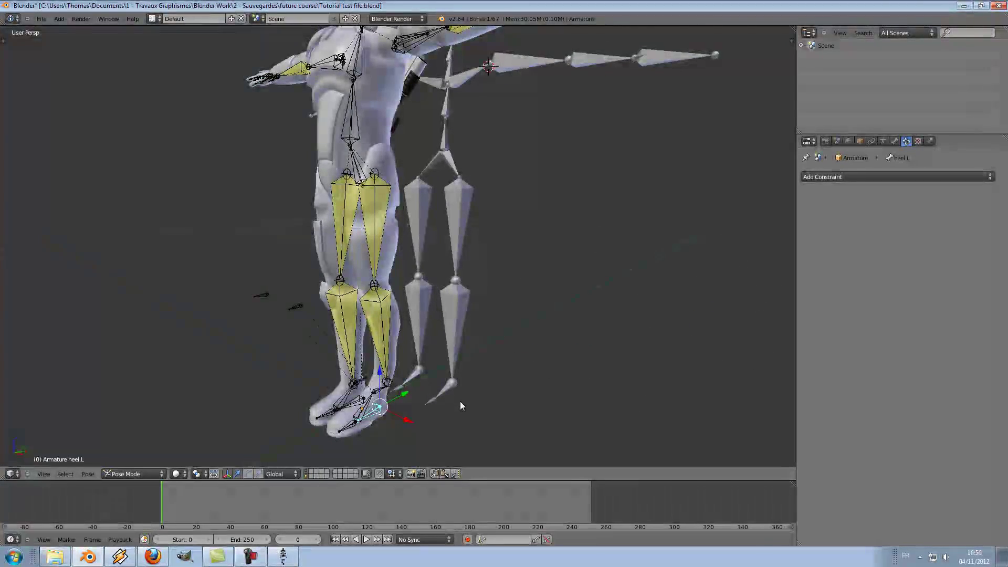
{"action": "scroll", "coordinate": [473, 388], "scroll_direction": "up", "scroll_amount": 4}
{"action": "mouse_move", "coordinate": [485, 369]}
{"action": "middle_mouse_down", "text": "shift"}
{"action": "mouse_move", "coordinate": [495, 382]}
{"action": "mouse_move", "coordinate": [483, 376]}
{"action": "middle_mouse_up", "text": "shift"}
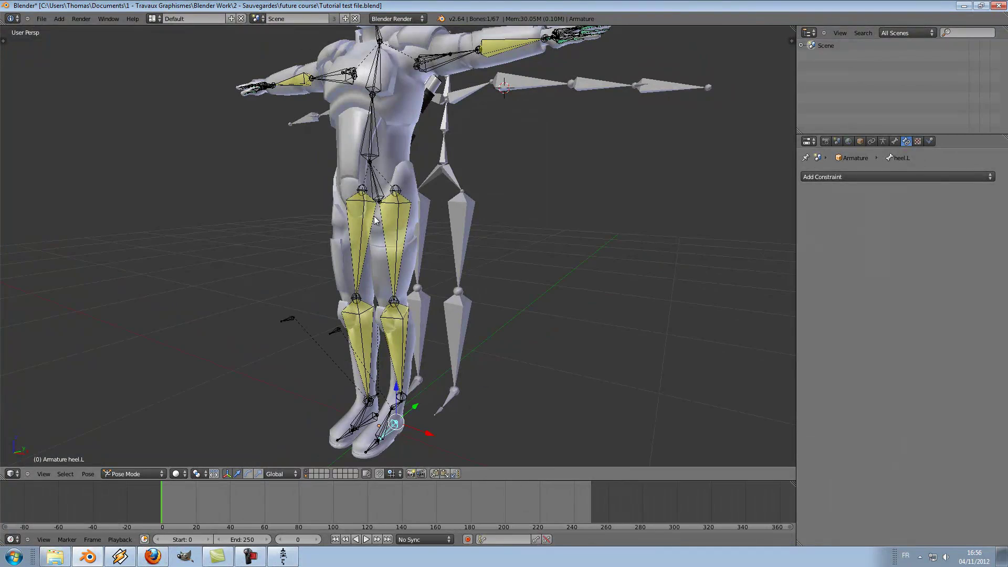
- Add a Copy Rotation constraint to thigh.R with target tutorial walks 2 and bone LeftUpLeg
{"action": "right_click", "coordinate": [364, 244]}
{"action": "left_click", "coordinate": [859, 177]}
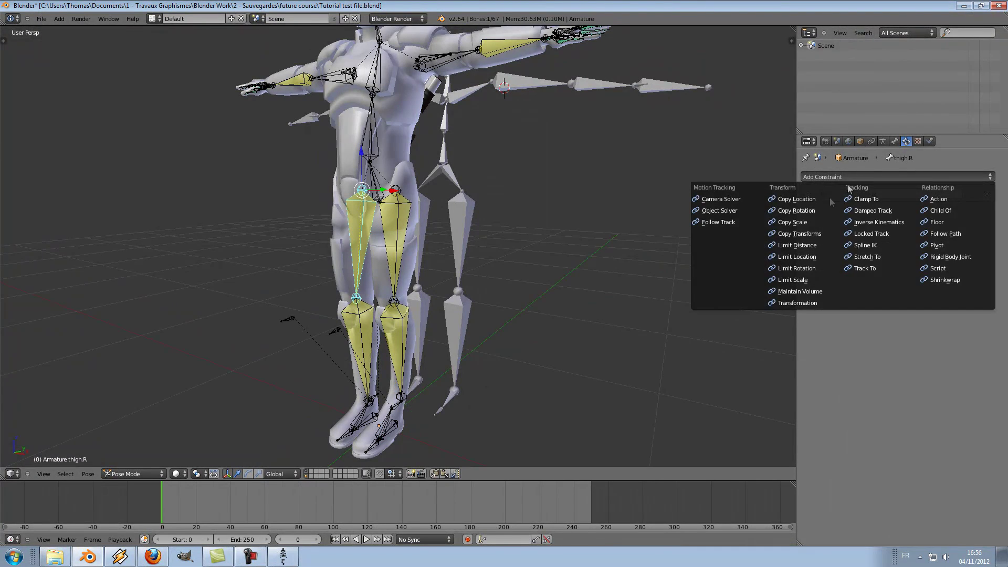
{"action": "left_click", "coordinate": [816, 211]}
{"action": "left_click", "coordinate": [918, 235]}
{"action": "left_click", "coordinate": [924, 293]}
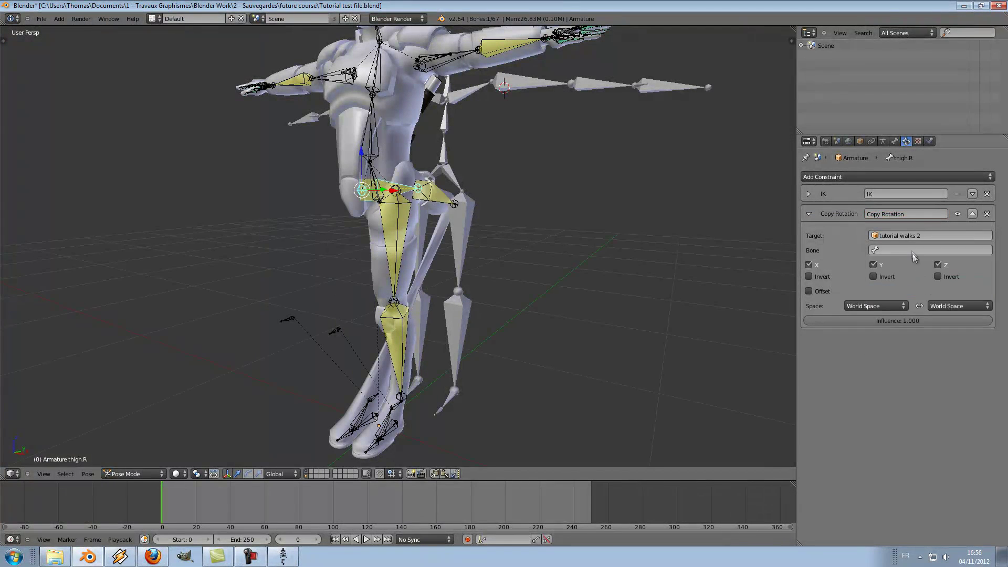
{"action": "left_click", "coordinate": [912, 250]}
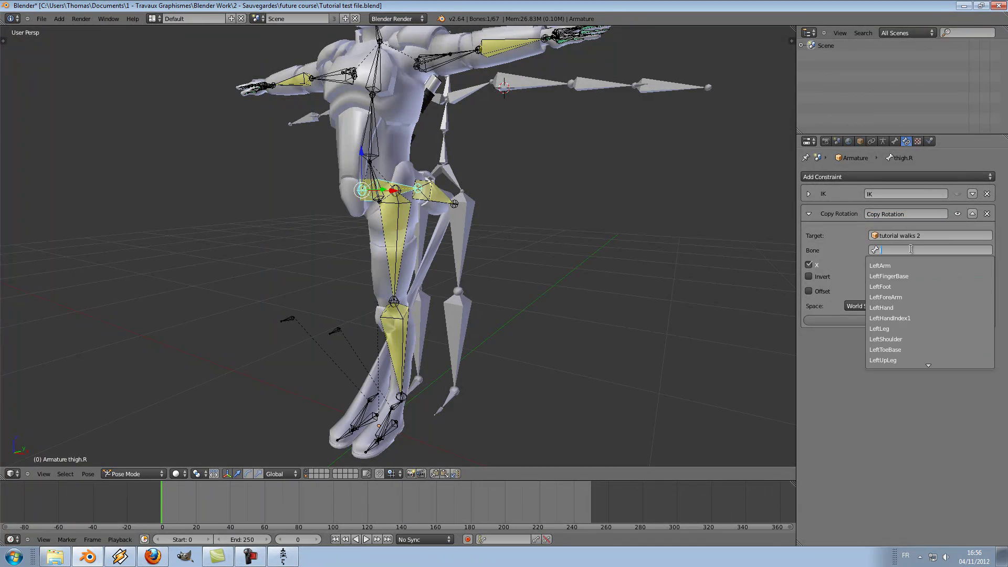
{"action": "left_click", "coordinate": [924, 286]}
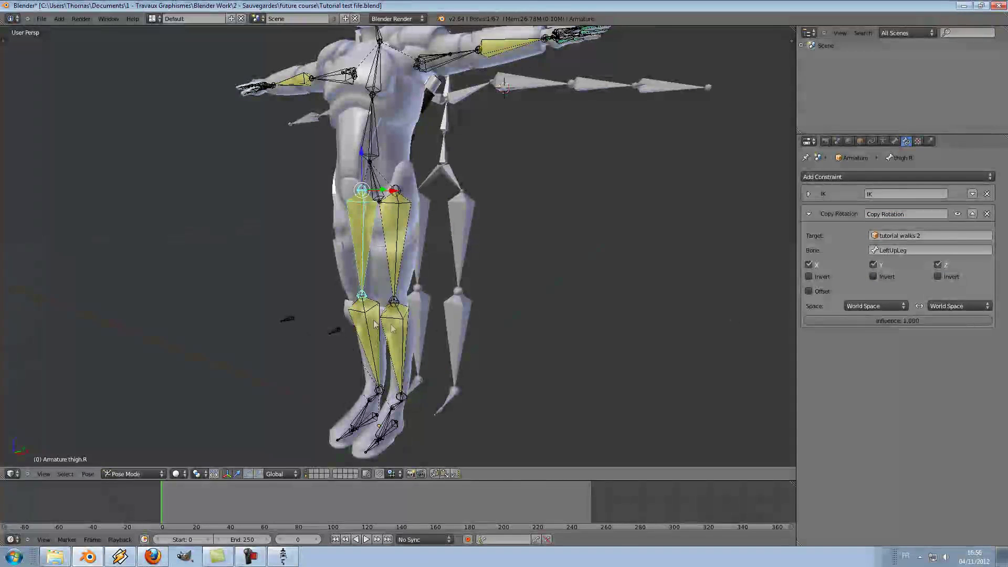
- Add a Copy Rotation constraint to shin.L with target tutorial walks 2 and bone LeftLeg
{"action": "right_click", "coordinate": [394, 347]}
{"action": "left_click", "coordinate": [871, 177]}
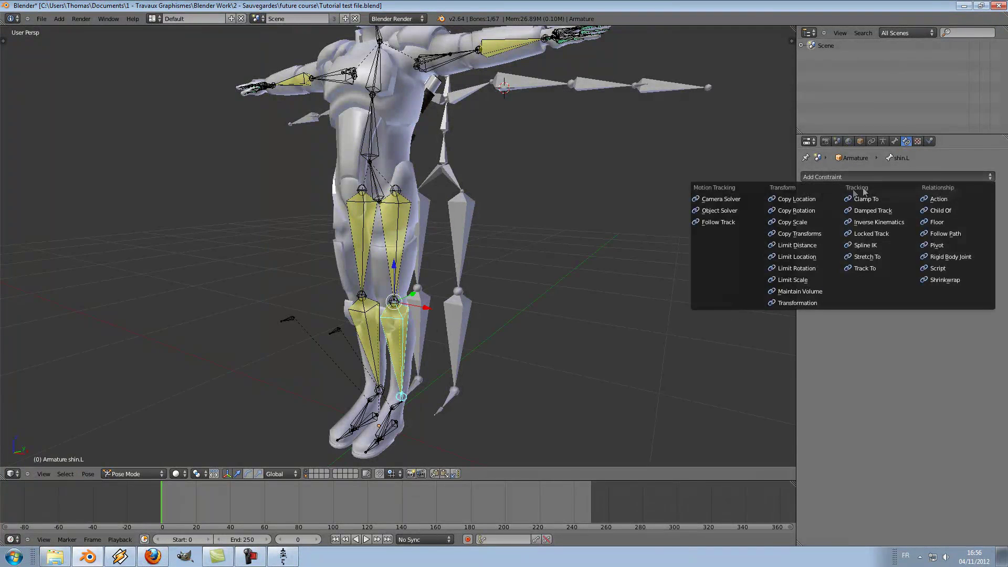
{"action": "left_click", "coordinate": [806, 213]}
{"action": "left_click", "coordinate": [908, 235]}
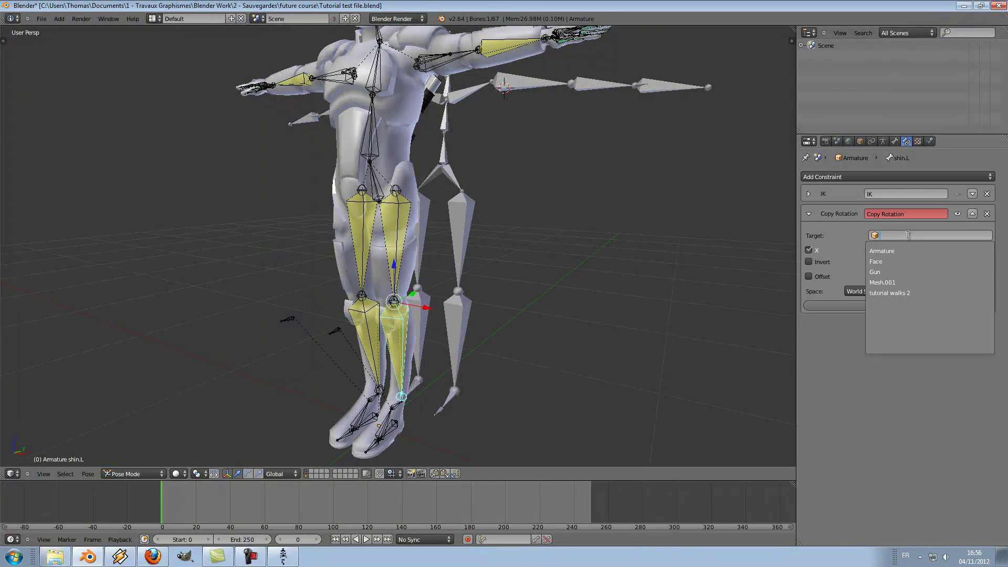
{"action": "left_click", "coordinate": [889, 293]}
{"action": "left_click", "coordinate": [905, 250]}
{"action": "left_click", "coordinate": [901, 348]}
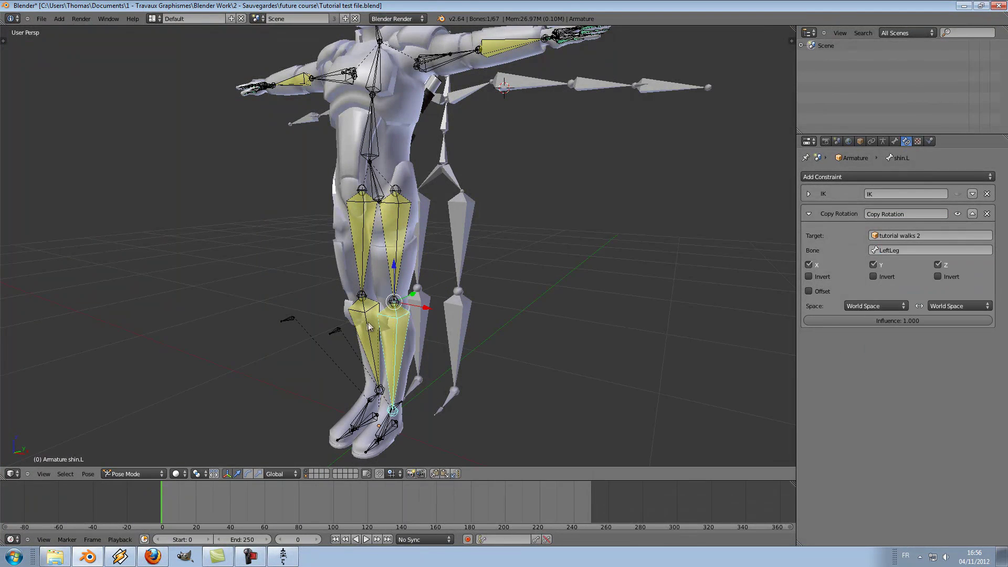
- Add a Copy Rotation constraint to shin.R with target tutorial walks 2 and bone RightLeg
{"action": "right_click", "coordinate": [369, 328]}
{"action": "left_click", "coordinate": [905, 178]}
{"action": "left_click", "coordinate": [807, 212]}
{"action": "left_click", "coordinate": [906, 235]}
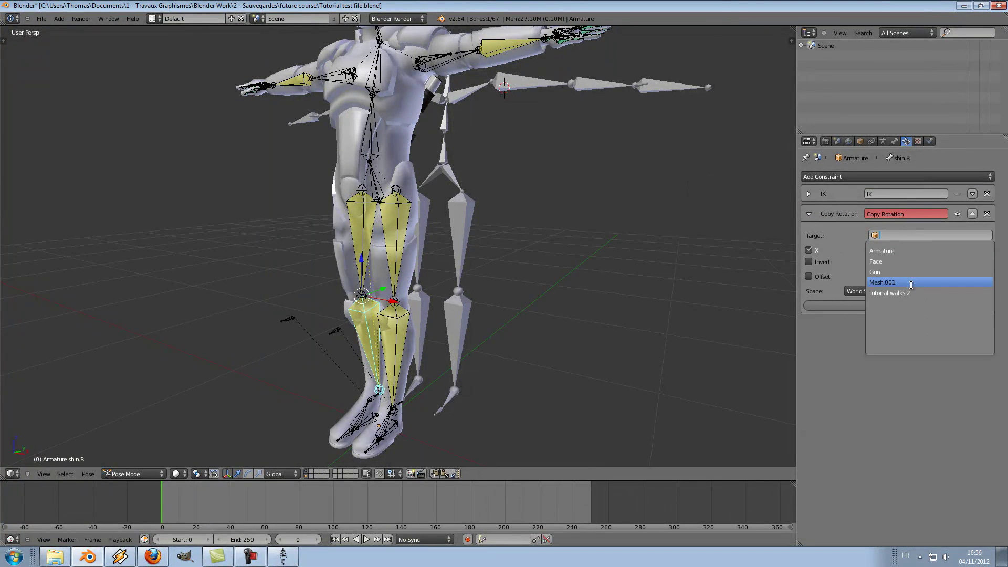
{"action": "left_click", "coordinate": [887, 282]}
{"action": "left_click", "coordinate": [895, 250]}
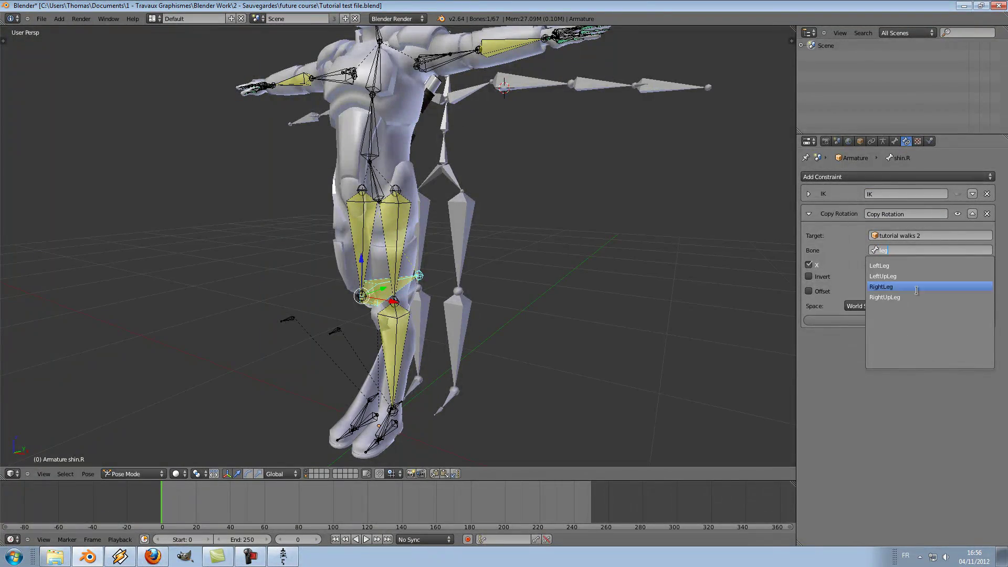
{"action": "left_click", "coordinate": [917, 291]}
- Change thigh.R's Copy Rotation bone to RightUpLeg and scrub the timeline to check the leg motion
{"action": "scroll", "coordinate": [565, 374], "scroll_direction": "down", "scroll_amount": 2}
{"action": "middle_click_drag", "start_coordinate": [564, 373], "coordinate": [535, 376]}
{"action": "mouse_move", "coordinate": [168, 513]}
{"action": "left_mouse_down"}
{"action": "mouse_move", "coordinate": [229, 503]}
{"action": "mouse_move", "coordinate": [167, 498]}
{"action": "left_mouse_up"}
{"action": "scroll", "coordinate": [282, 330], "scroll_direction": "up", "scroll_amount": 5}
{"action": "right_click", "coordinate": [366, 245]}
{"action": "right_click", "coordinate": [365, 245]}
{"action": "left_click", "coordinate": [885, 250]}
{"action": "type", "text": "leg"}
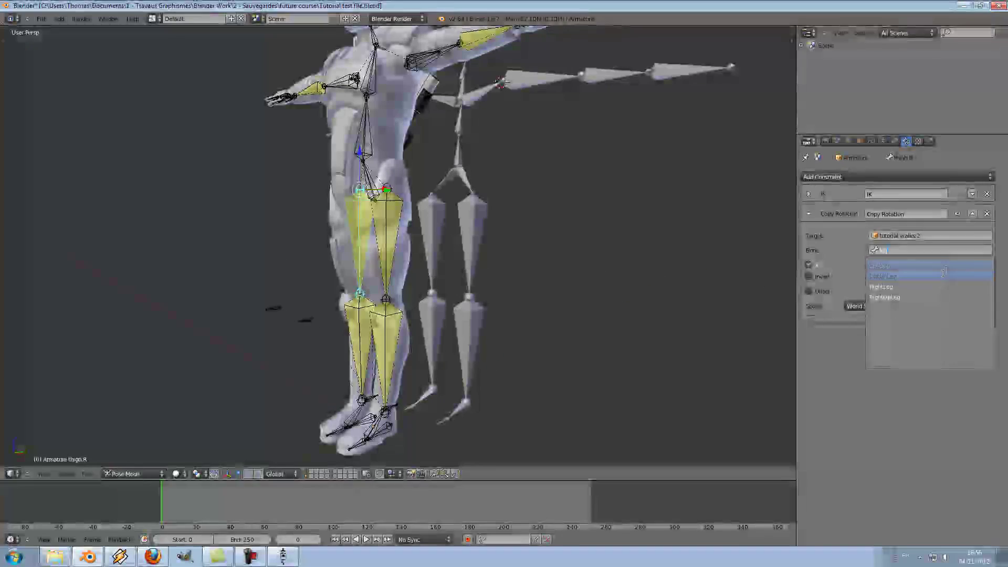
{"action": "left_click", "coordinate": [922, 297]}
{"action": "scroll", "coordinate": [399, 315], "scroll_direction": "down", "scroll_amount": 4}
{"action": "left_click_drag", "start_coordinate": [199, 493], "coordinate": [163, 503]}
- Add a Copy Rotation constraint to spine.01 with tutorial walks 2 as its target
{"action": "middle_click_drag", "start_coordinate": [252, 326], "coordinate": [316, 318]}
{"action": "scroll", "coordinate": [399, 288], "scroll_direction": "up", "scroll_amount": 3}
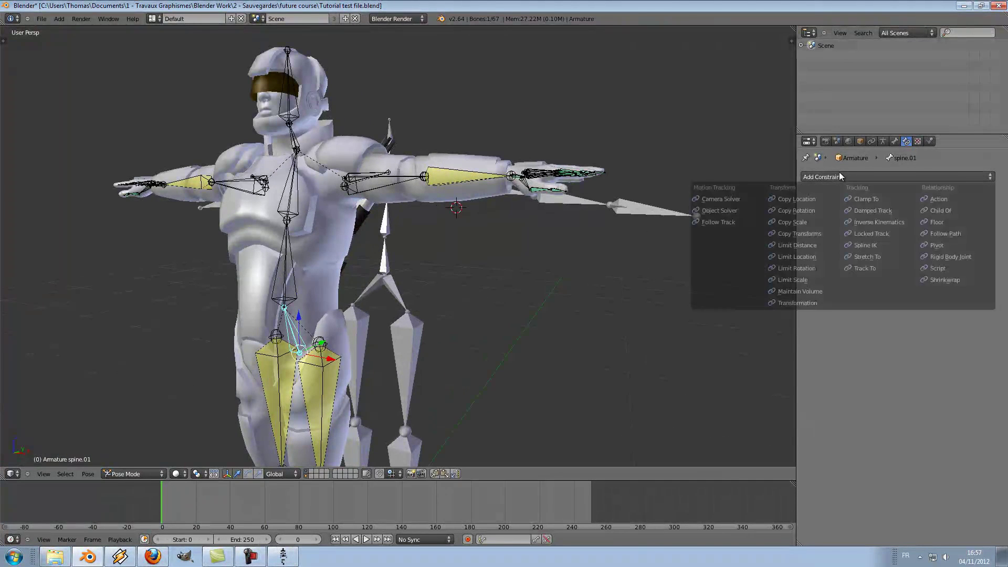
{"action": "left_click", "coordinate": [804, 210]}
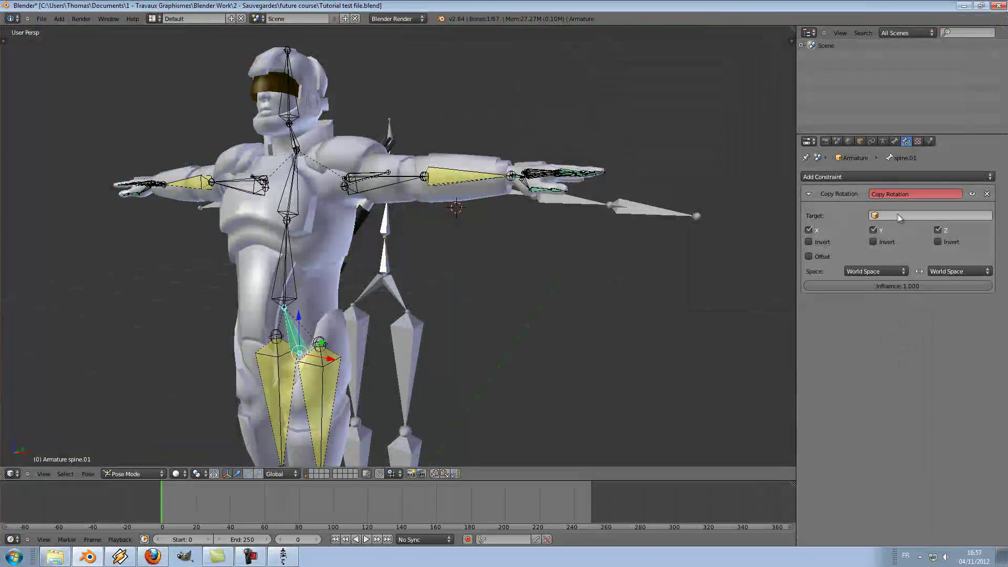
{"action": "left_click", "coordinate": [898, 216]}
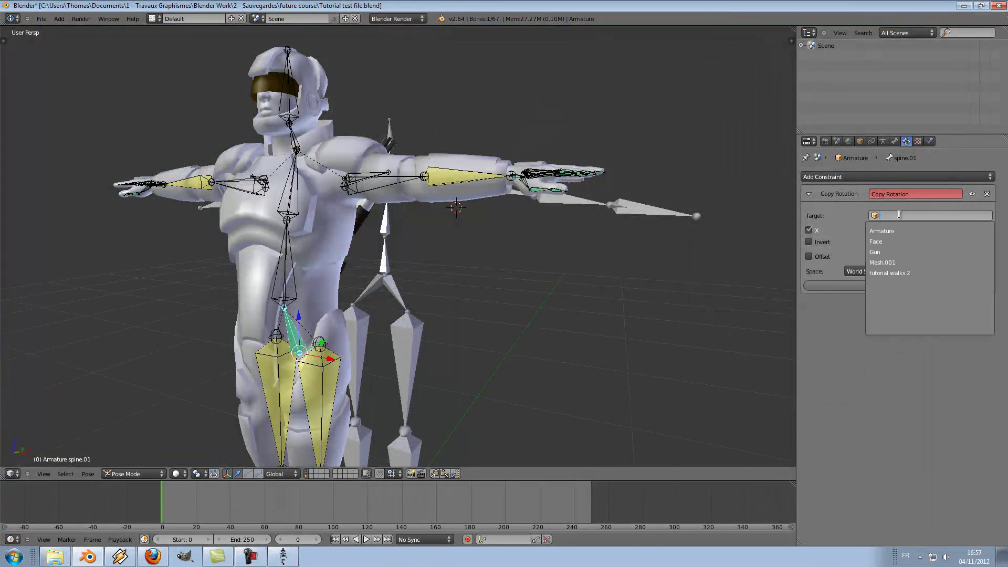
{"action": "left_click", "coordinate": [913, 271]}
- Select the upper spine bones spine.02 and spine.04 together with both upper arm bones
{"action": "middle_click_drag", "start_coordinate": [603, 268], "coordinate": [479, 244]}
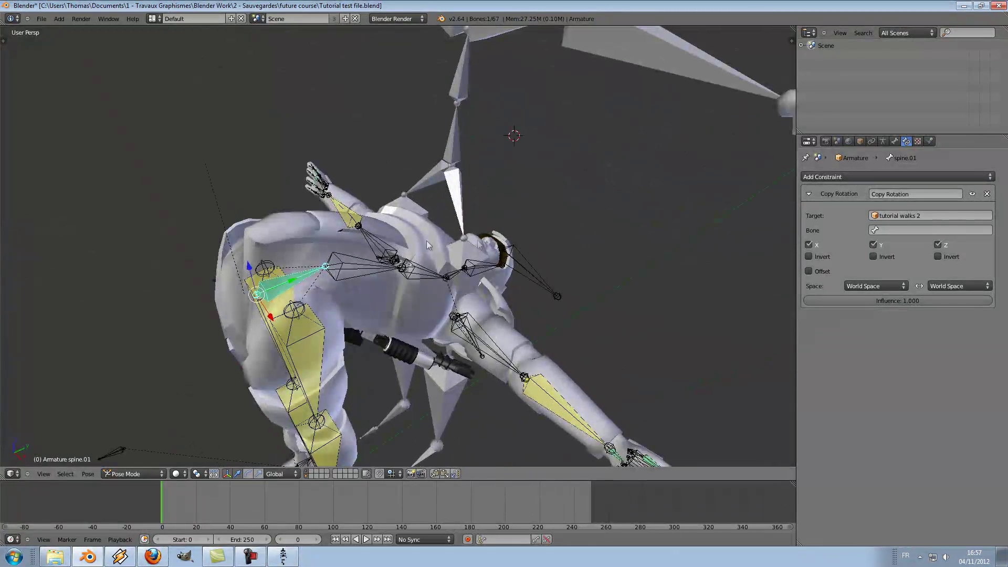
{"action": "middle_click_drag", "start_coordinate": [383, 248], "coordinate": [392, 242]}
{"action": "right_click", "coordinate": [393, 243], "text": "shift"}
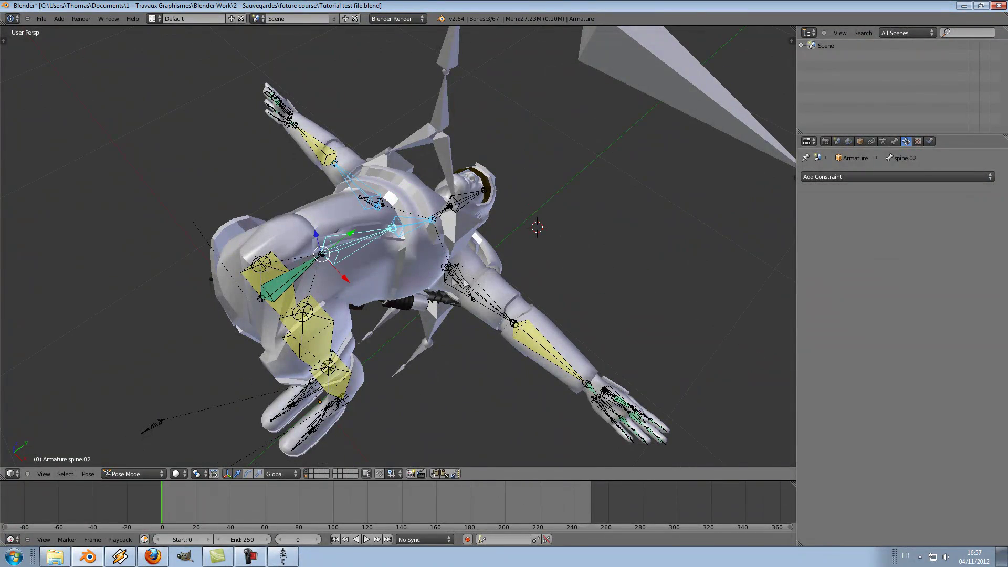
{"action": "right_click", "coordinate": [452, 209]}
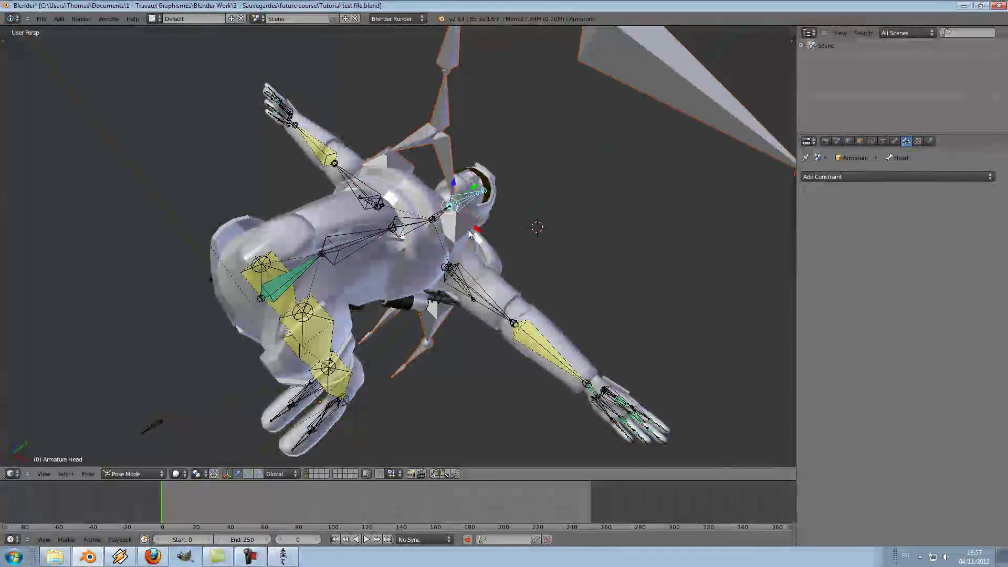
{"action": "key", "text": "ctrl+z"}
{"action": "key", "text": "ctrl+z"}
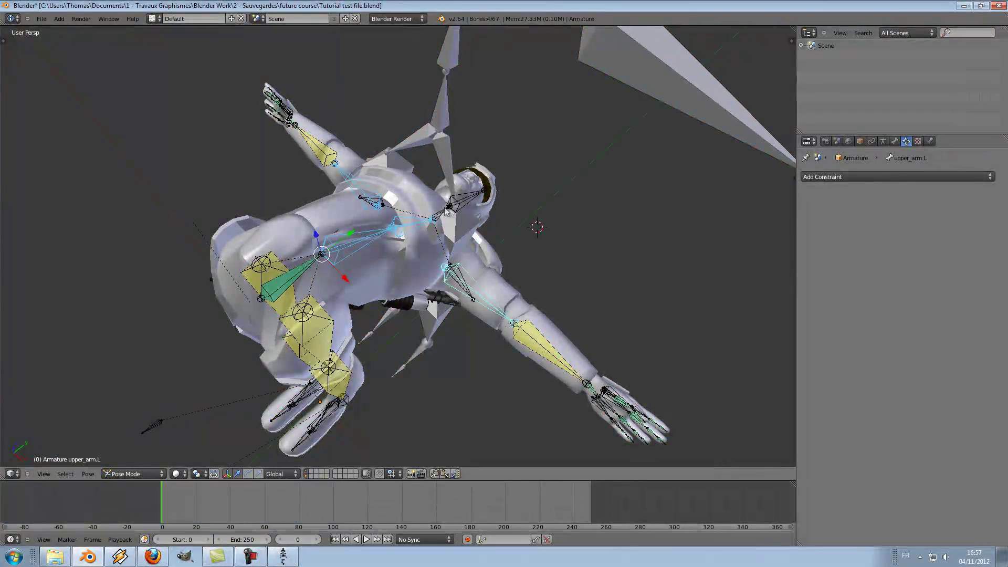
{"action": "right_click", "coordinate": [439, 212], "text": "shift"}
{"action": "key", "text": "ctrl+z"}
- Extend the bone selection with Head and neck1, and make spine.01 the active bone
{"action": "scroll", "coordinate": [462, 230], "scroll_direction": "up", "scroll_amount": 3}
{"action": "middle_click_drag", "start_coordinate": [462, 230], "coordinate": [393, 198]}
{"action": "right_click", "coordinate": [465, 237], "text": "shift"}
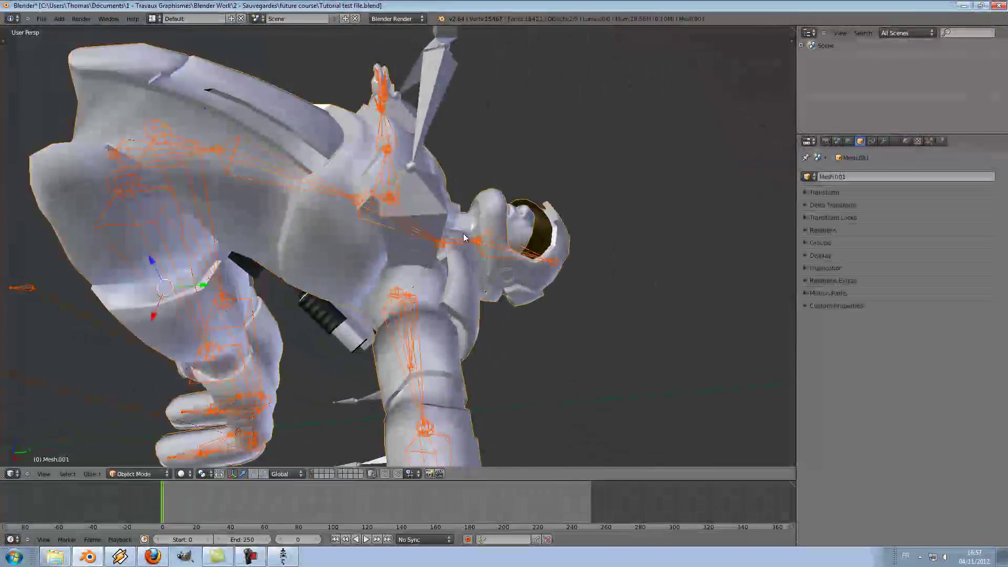
{"action": "right_click", "coordinate": [459, 243], "text": "shift"}
{"action": "middle_click_drag", "start_coordinate": [371, 257], "coordinate": [408, 250]}
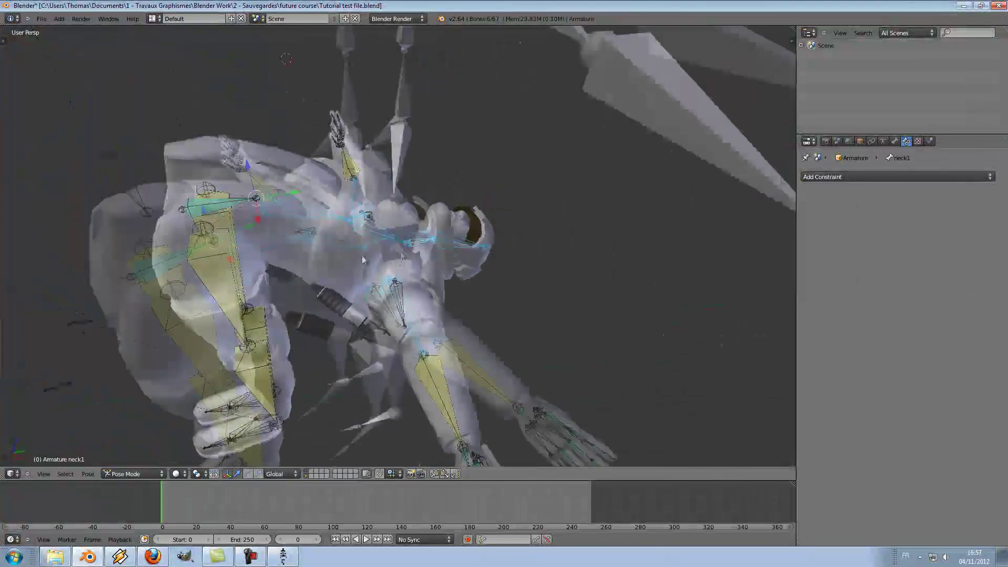
{"action": "scroll", "coordinate": [408, 250], "scroll_direction": "down", "scroll_amount": 4}
{"action": "right_click", "coordinate": [285, 275], "text": "shift"}
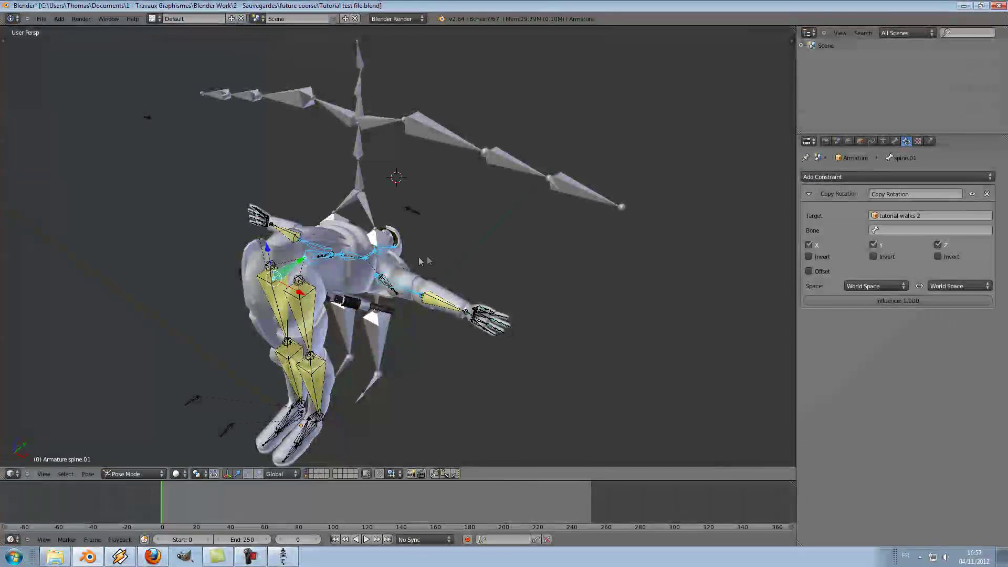
- Copy spine.01's constraint to the other selected bones with Copy Constraints to Selected Bones
{"action": "key", "text": "space"}
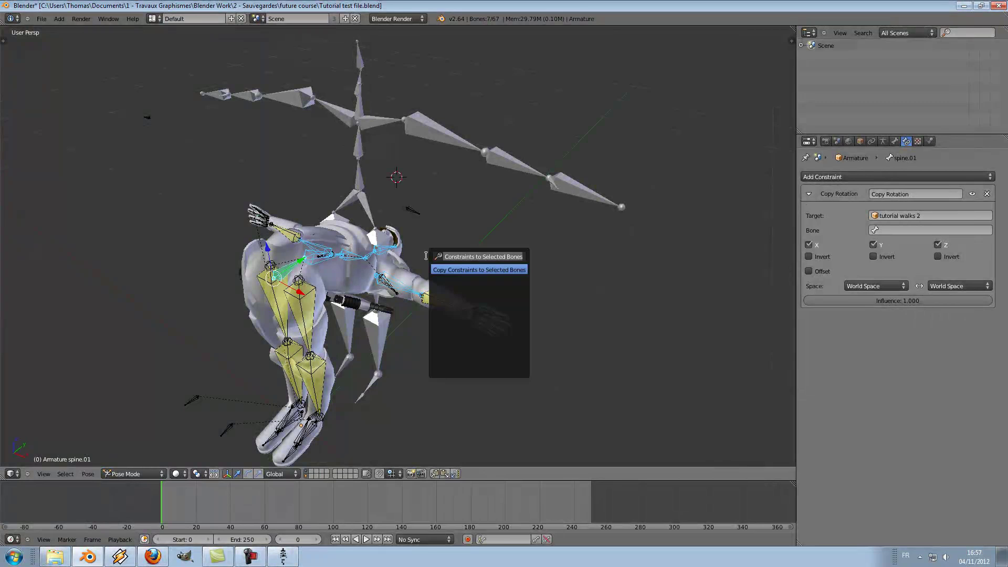
{"action": "type", "text": "copy"}
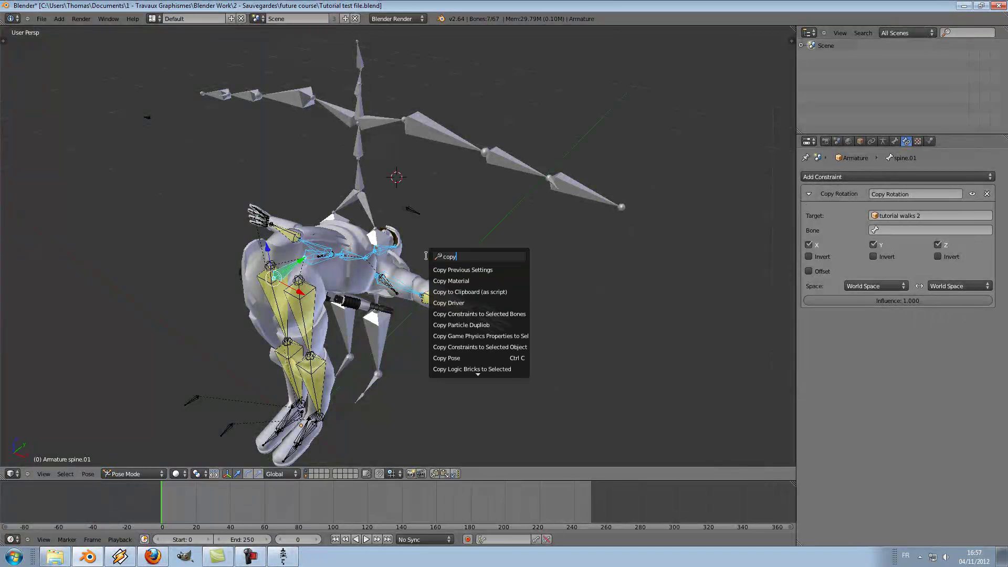
{"action": "type", "text": " c"}
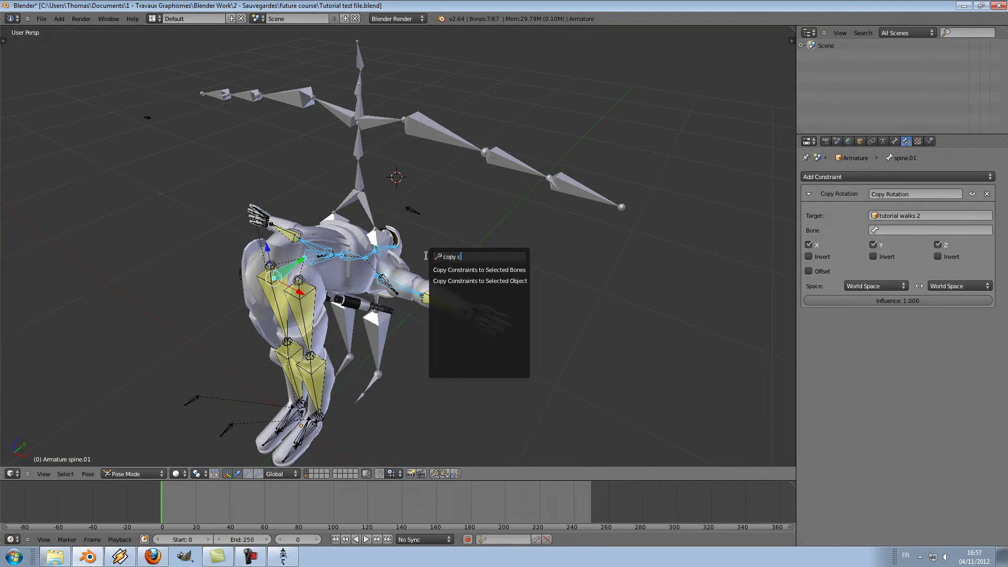
{"action": "key", "text": "Return"}
{"action": "key", "text": "space"}
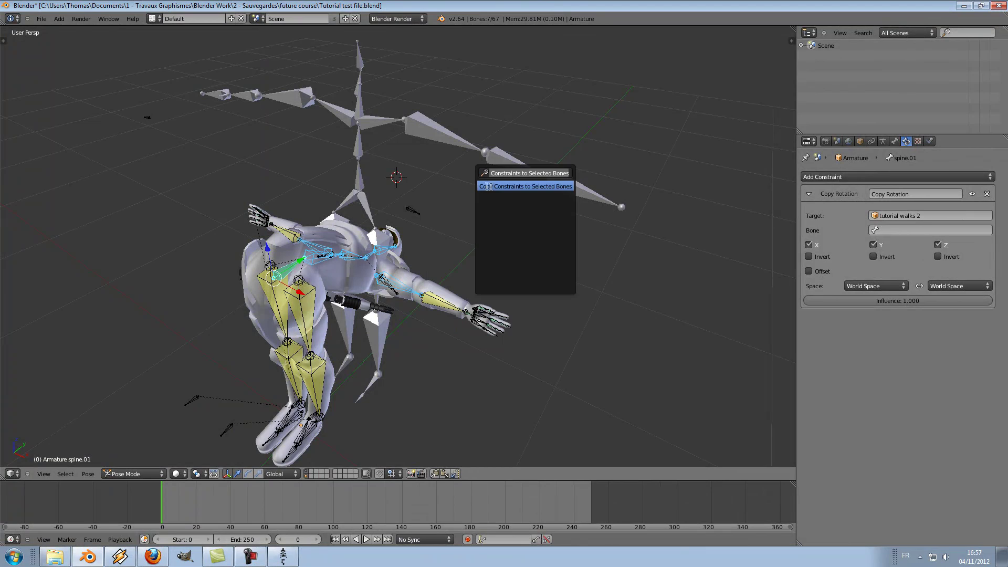
{"action": "key", "text": "Return"}
- Set the bone of spine.01's Copy Rotation constraint to Hips
{"action": "middle_click_drag", "start_coordinate": [694, 252], "coordinate": [653, 259]}
{"action": "scroll", "coordinate": [547, 288], "scroll_direction": "up", "scroll_amount": 3}
{"action": "middle_click_drag", "start_coordinate": [309, 251], "coordinate": [338, 260], "text": "shift"}
{"action": "right_click", "coordinate": [339, 260]}
{"action": "right_click", "coordinate": [344, 256]}
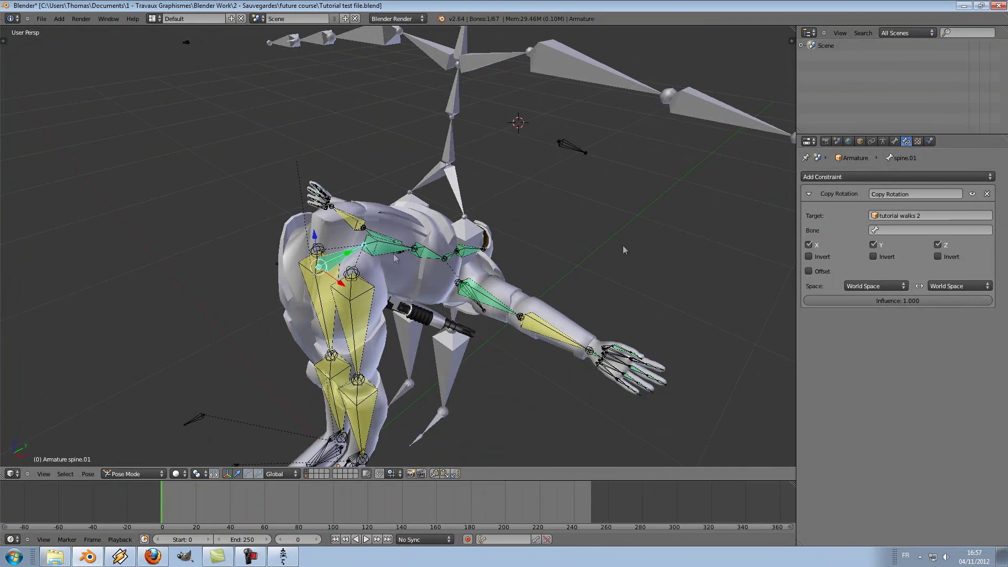
{"action": "left_click", "coordinate": [909, 230]}
{"action": "left_click", "coordinate": [893, 253]}
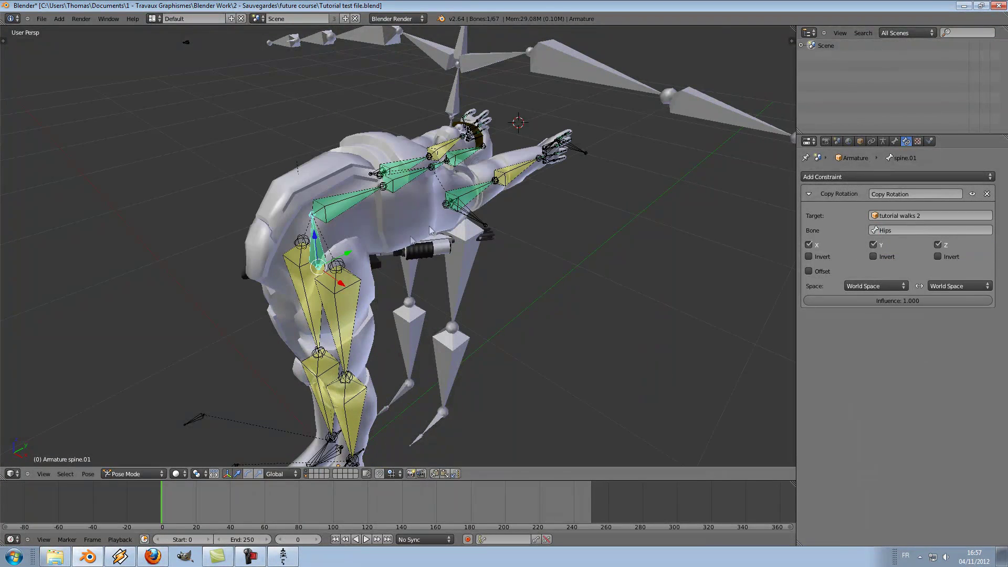
- Set the Copy Rotation bone of spine.02 to Spine and that of spine.04 to Spine1
{"action": "middle_click_drag", "start_coordinate": [506, 215], "coordinate": [368, 282]}
{"action": "left_click", "coordinate": [897, 229]}
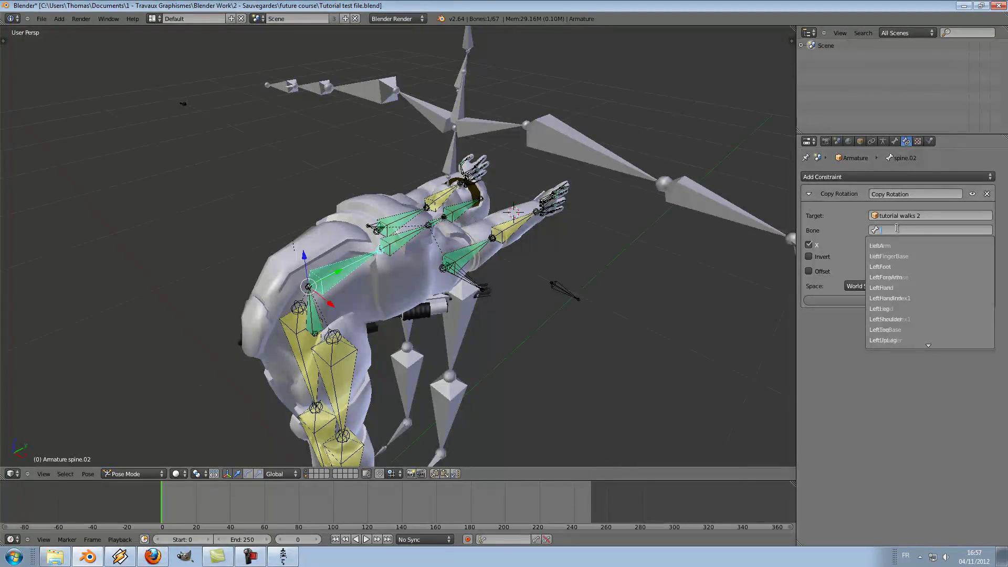
{"action": "left_click", "coordinate": [904, 246]}
{"action": "middle_click_drag", "start_coordinate": [624, 297], "coordinate": [585, 263]}
{"action": "right_click", "coordinate": [323, 218]}
{"action": "left_click", "coordinate": [895, 230]}
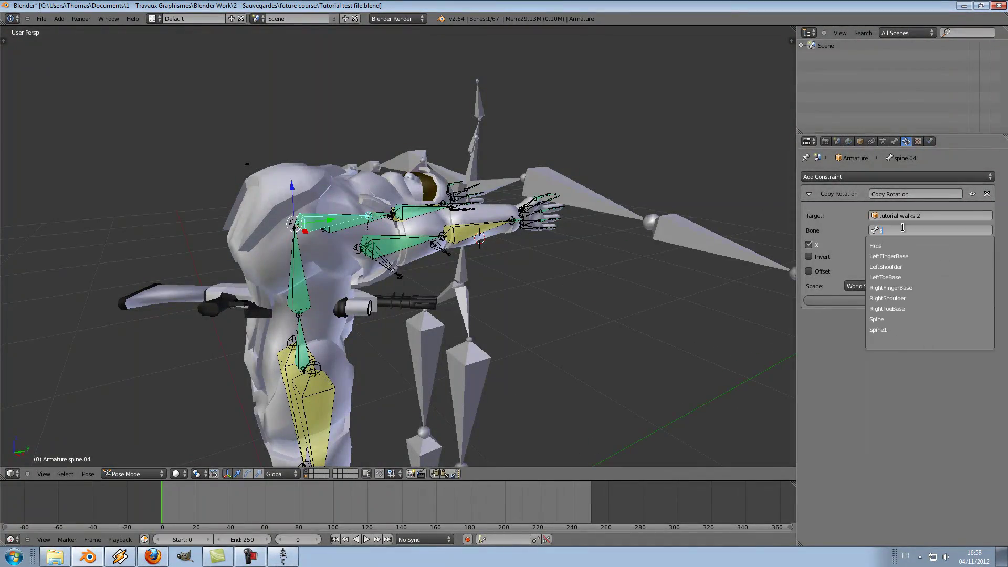
{"action": "type", "text": "spine"}
{"action": "left_click", "coordinate": [894, 246]}
{"action": "left_click", "coordinate": [907, 230]}
{"action": "type", "text": "spine"}
{"action": "left_click", "coordinate": [897, 256]}
- Set the Copy Rotation bone of neck1 to Neck and that of the character's Head bone to Head
{"action": "middle_click_drag", "start_coordinate": [525, 225], "coordinate": [546, 288], "text": "shift"}
{"action": "scroll", "coordinate": [546, 262], "scroll_direction": "up", "scroll_amount": 2}
{"action": "right_click", "coordinate": [550, 190]}
{"action": "right_click", "coordinate": [306, 222]}
{"action": "left_click", "coordinate": [904, 231]}
{"action": "type", "text": "nec"}
{"action": "left_click", "coordinate": [917, 246]}
{"action": "right_click", "coordinate": [336, 169]}
{"action": "left_click", "coordinate": [911, 230]}
{"action": "left_click", "coordinate": [913, 246]}
- Set the bone of upper_arm.L's Copy Rotation constraint to LeftArm
{"action": "scroll", "coordinate": [483, 294], "scroll_direction": "down", "scroll_amount": 3}
{"action": "middle_click_drag", "start_coordinate": [473, 294], "coordinate": [551, 304]}
{"action": "right_click", "coordinate": [567, 259]}
{"action": "right_click", "coordinate": [456, 278]}
{"action": "left_click", "coordinate": [899, 231]}
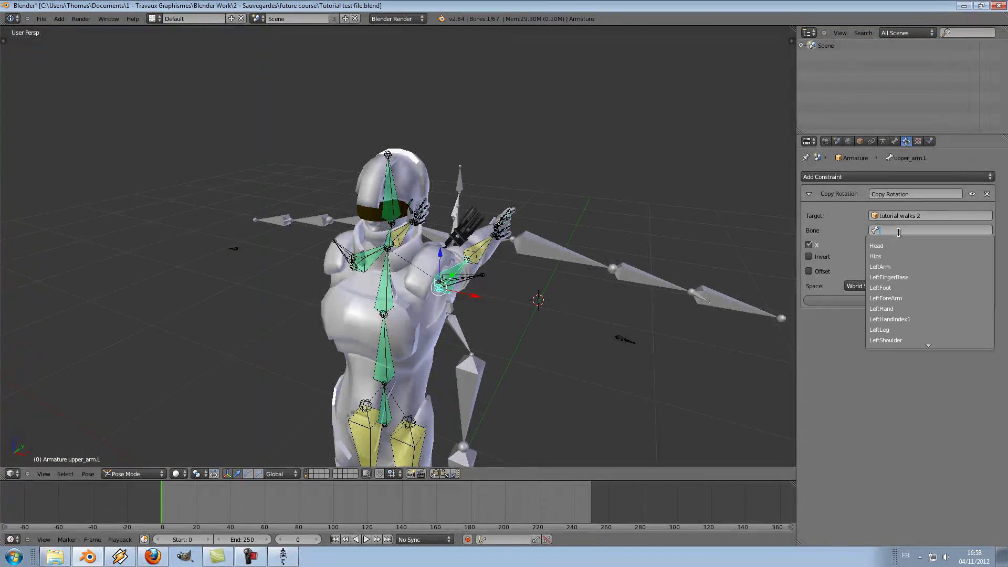
{"action": "type", "text": "m"}
{"action": "left_click", "coordinate": [900, 245]}
- Add a Copy Rotation constraint to forearm.L with target tutorial walks 2 and bone LeftForeArm
{"action": "right_click", "coordinate": [567, 253]}
{"action": "left_click", "coordinate": [819, 177]}
{"action": "left_click", "coordinate": [803, 209]}
{"action": "left_click", "coordinate": [911, 236]}
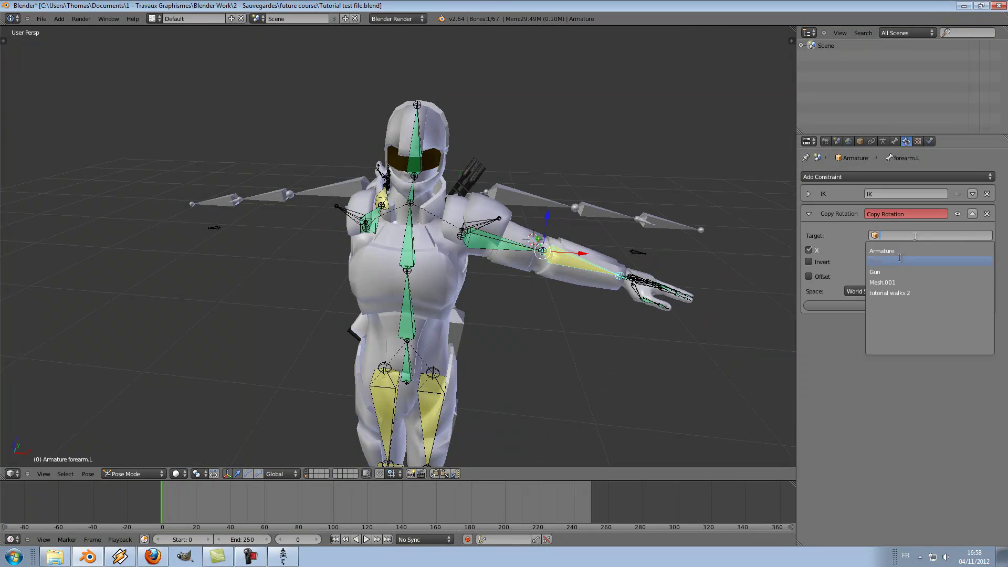
{"action": "left_click", "coordinate": [912, 293]}
{"action": "left_click", "coordinate": [912, 250]}
{"action": "left_click", "coordinate": [927, 318]}
- Set the bone of upper_arm.R's Copy Rotation constraint to the matching right arm bone of tutorial walks 2
{"action": "middle_click_drag", "start_coordinate": [472, 278], "coordinate": [551, 296]}
{"action": "right_click", "coordinate": [389, 227]}
{"action": "left_click", "coordinate": [897, 232]}
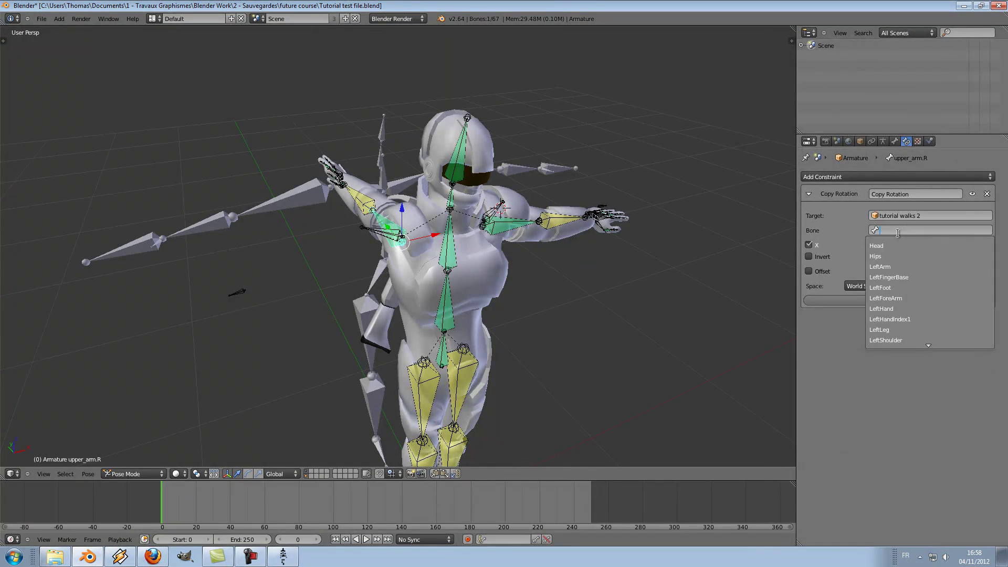
{"action": "left_click", "coordinate": [896, 266]}
- Add a Copy Rotation constraint to forearm.R with target tutorial walks 2 and bone RightForeArm, and check the motion on the timeline
{"action": "right_click", "coordinate": [294, 286]}
{"action": "left_click", "coordinate": [819, 177]}
{"action": "left_click", "coordinate": [803, 210]}
{"action": "left_click", "coordinate": [894, 235]}
{"action": "type", "text": "arm"}
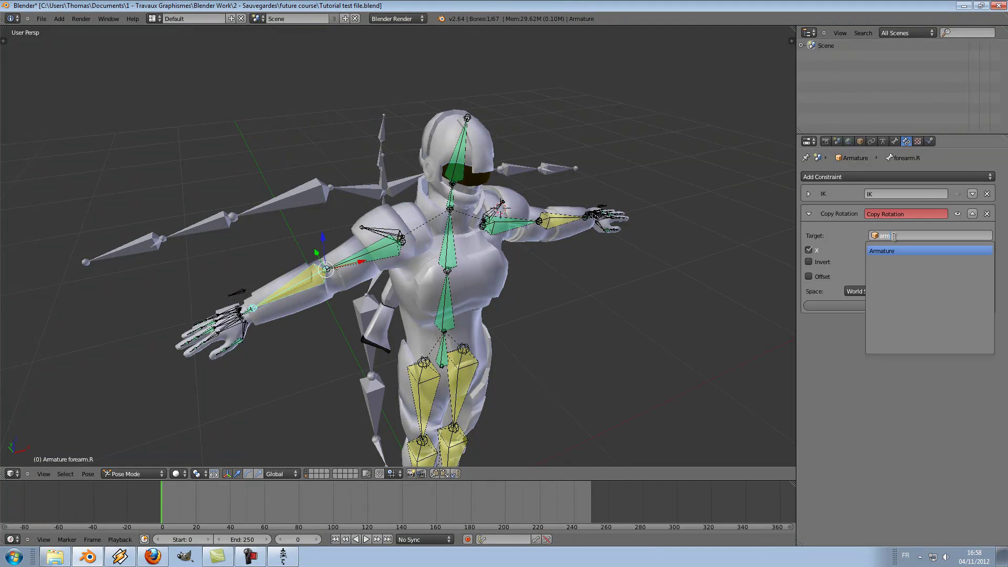
{"action": "left_click", "coordinate": [889, 293]}
{"action": "left_click", "coordinate": [899, 250]}
{"action": "type", "text": "arm"}
{"action": "left_click", "coordinate": [919, 297]}
{"action": "middle_click_drag", "start_coordinate": [583, 339], "coordinate": [475, 336]}
{"action": "left_click_drag", "start_coordinate": [176, 502], "coordinate": [154, 499]}
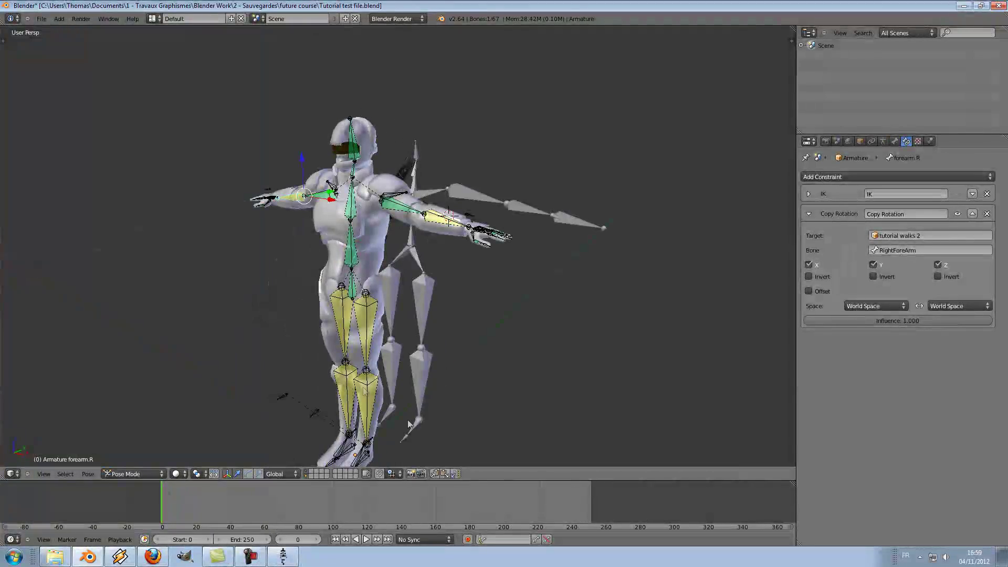
- Add a Copy Rotation constraint to heel.L and copy it to heel.R, toe.L and toe.R
{"action": "middle_click_drag", "start_coordinate": [457, 383], "coordinate": [445, 258], "text": "shift"}
{"action": "scroll", "coordinate": [430, 336], "scroll_direction": "up", "scroll_amount": 4}
{"action": "middle_click_drag", "start_coordinate": [427, 345], "coordinate": [423, 380], "text": "shift"}
{"action": "right_click", "coordinate": [474, 344]}
{"action": "middle_click_drag", "start_coordinate": [737, 211], "coordinate": [681, 213]}
{"action": "left_click", "coordinate": [840, 178]}
{"action": "left_click", "coordinate": [773, 208]}
{"action": "middle_click_drag", "start_coordinate": [706, 294], "coordinate": [565, 305]}
{"action": "scroll", "coordinate": [546, 313], "scroll_direction": "up", "scroll_amount": 2}
{"action": "right_click", "coordinate": [430, 367]}
{"action": "right_click", "coordinate": [484, 373], "text": "shift"}
{"action": "key", "text": "space"}
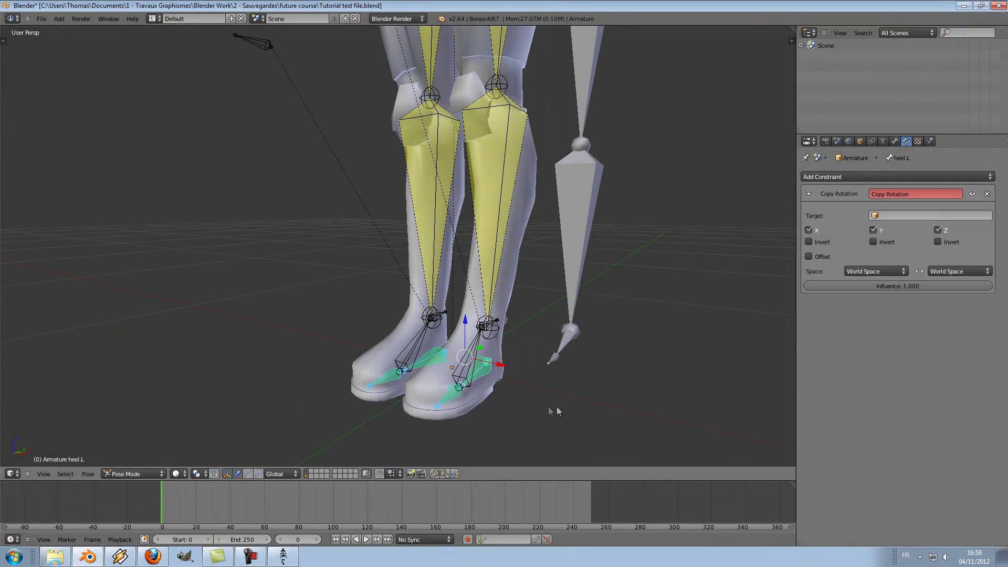
{"action": "left_click", "coordinate": [557, 408]}
- Set heel.L's Copy Rotation target to tutorial walks 2 and its bone to LeftFoot
{"action": "middle_click_drag", "start_coordinate": [490, 369], "coordinate": [474, 337], "text": "shift"}
{"action": "right_click", "coordinate": [474, 336]}
{"action": "left_click", "coordinate": [919, 216]}
{"action": "left_click", "coordinate": [911, 272]}
{"action": "left_click", "coordinate": [904, 232]}
{"action": "left_click", "coordinate": [911, 287]}
- Set heel.R's Copy Rotation target to tutorial walks 2 and its bone to RightFoot
{"action": "right_click", "coordinate": [414, 329]}
{"action": "left_click", "coordinate": [896, 216]}
{"action": "left_click", "coordinate": [889, 272]}
{"action": "left_click", "coordinate": [903, 231]}
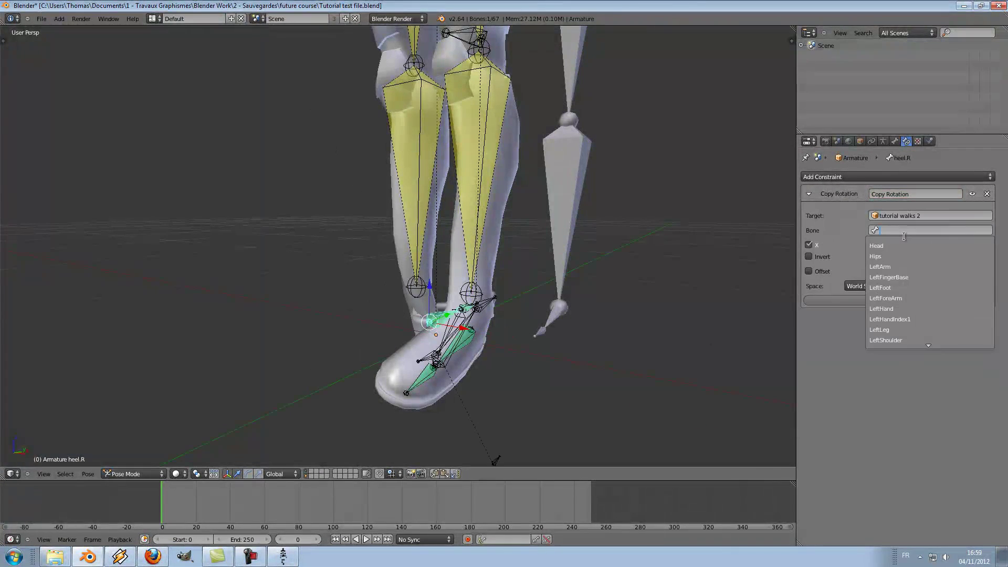
{"action": "type", "text": "foo"}
{"action": "left_click", "coordinate": [903, 256]}
- Set toe.L's Copy Rotation target to tutorial walks 2 and its bone to LeftToeBase
{"action": "middle_click_drag", "start_coordinate": [599, 361], "coordinate": [585, 323]}
{"action": "right_click", "coordinate": [439, 349]}
{"action": "left_click", "coordinate": [896, 215]}
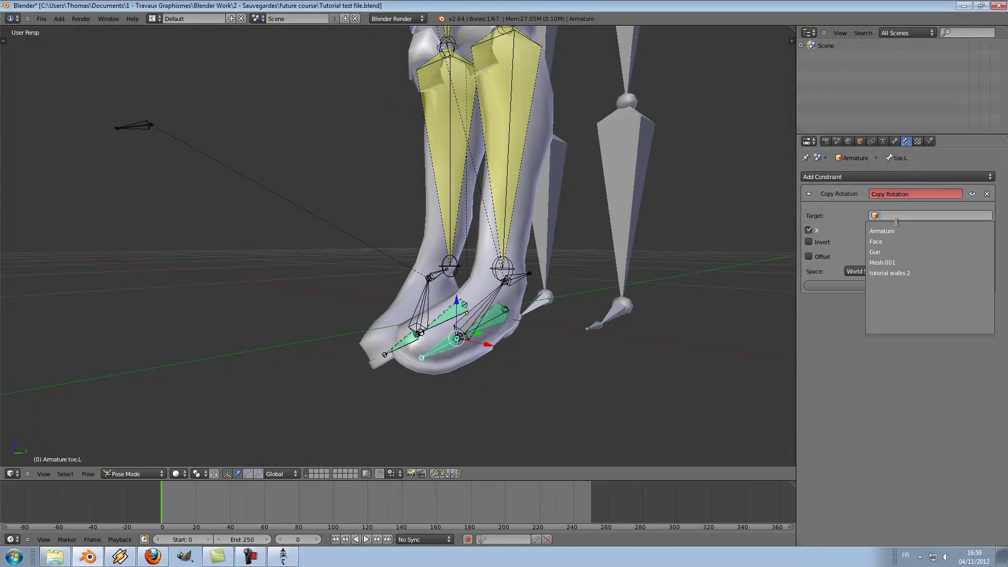
{"action": "left_click", "coordinate": [899, 273]}
{"action": "left_click", "coordinate": [903, 230]}
{"action": "type", "text": "toe"}
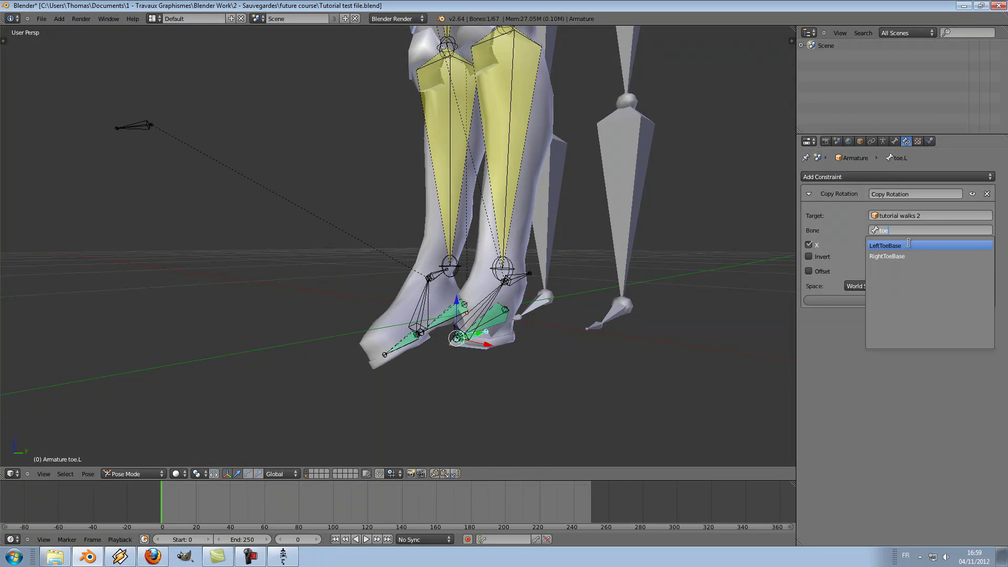
{"action": "left_click", "coordinate": [909, 244]}
- Set toe.R's Copy Rotation target to tutorial walks 2 and its bone to RightToeBase
{"action": "middle_click_drag", "start_coordinate": [455, 355], "coordinate": [447, 362]}
{"action": "right_click", "coordinate": [394, 340]}
{"action": "left_click", "coordinate": [904, 218]}
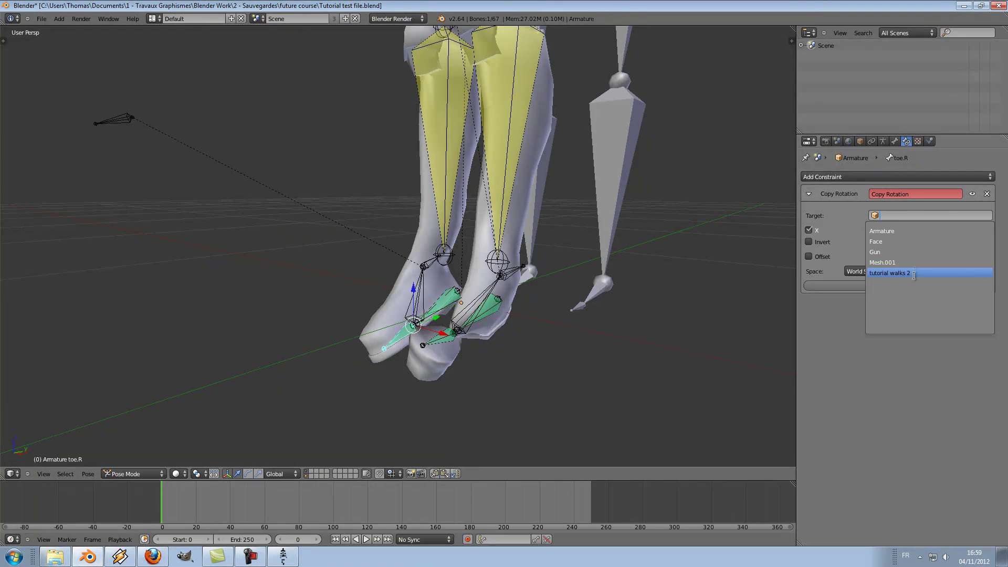
{"action": "left_click", "coordinate": [914, 273]}
{"action": "left_click", "coordinate": [904, 230]}
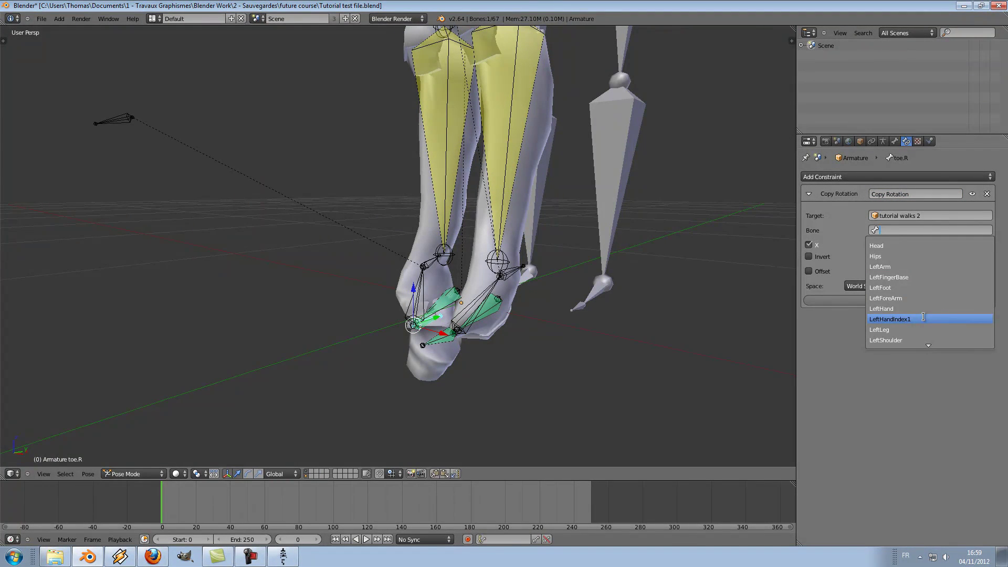
{"action": "left_click", "coordinate": [901, 257]}
- Add a Copy Location constraint to spine.01 with target tutorial walks 2 and bone Hips
{"action": "middle_click_drag", "start_coordinate": [489, 382], "coordinate": [451, 371]}
{"action": "mouse_move", "coordinate": [249, 452]}
{"action": "middle_mouse_down"}
{"action": "mouse_move", "coordinate": [260, 384]}
{"action": "mouse_move", "coordinate": [241, 445]}
{"action": "middle_mouse_up"}
{"action": "scroll", "coordinate": [241, 445], "scroll_direction": "up", "scroll_amount": 3}
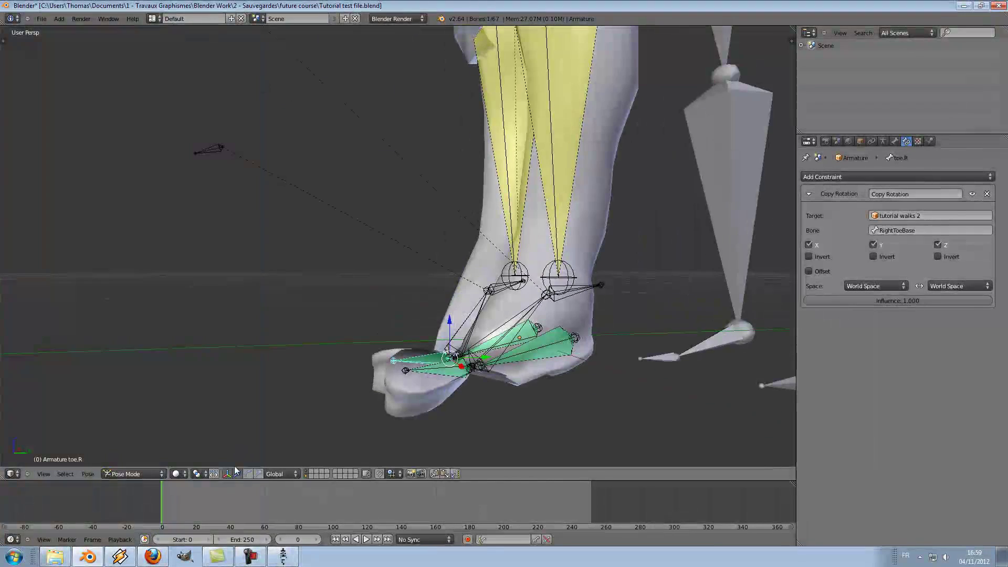
{"action": "scroll", "coordinate": [252, 441], "scroll_direction": "down", "scroll_amount": 4}
{"action": "middle_click_drag", "start_coordinate": [411, 243], "coordinate": [374, 363], "text": "shift"}
{"action": "scroll", "coordinate": [380, 420], "scroll_direction": "down", "scroll_amount": 3}
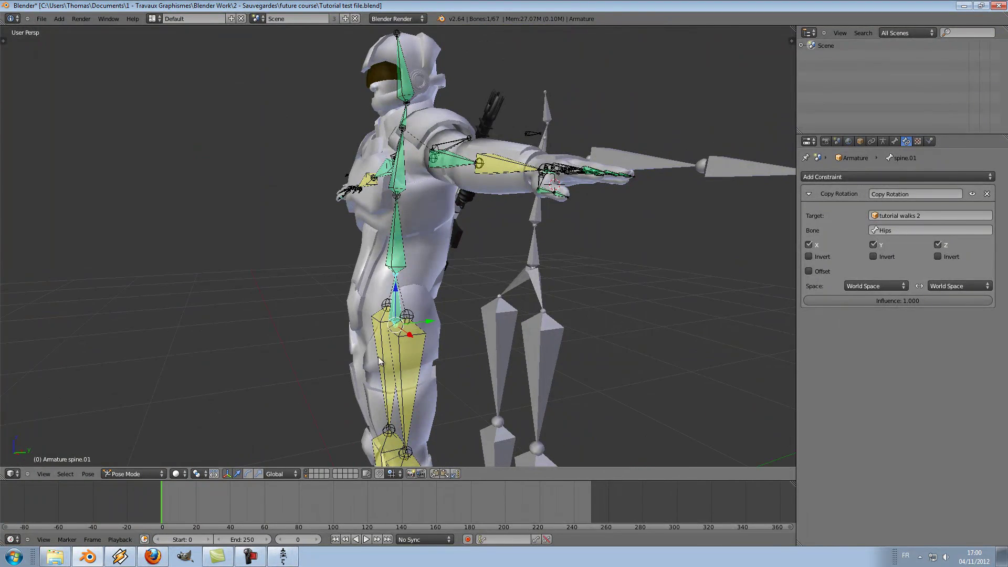
{"action": "left_click", "coordinate": [807, 195]}
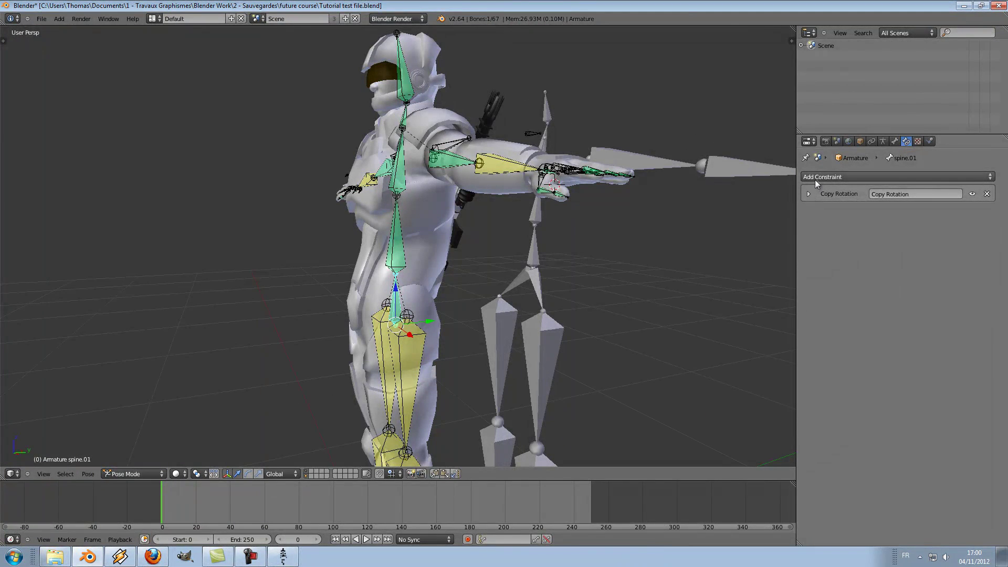
{"action": "left_click", "coordinate": [814, 178]}
{"action": "left_click", "coordinate": [806, 201]}
{"action": "left_click", "coordinate": [902, 236]}
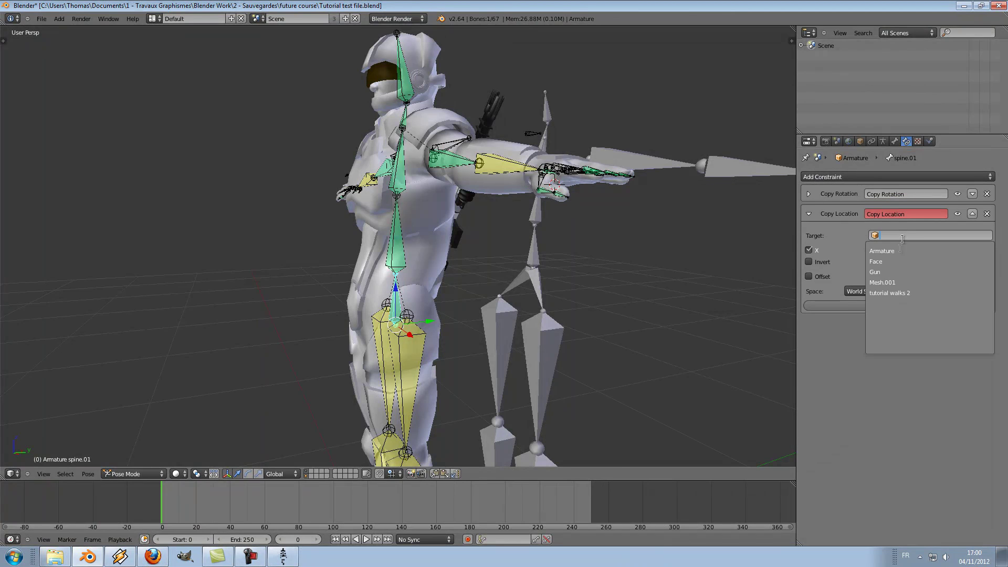
{"action": "left_click", "coordinate": [903, 292]}
{"action": "left_click", "coordinate": [899, 277]}
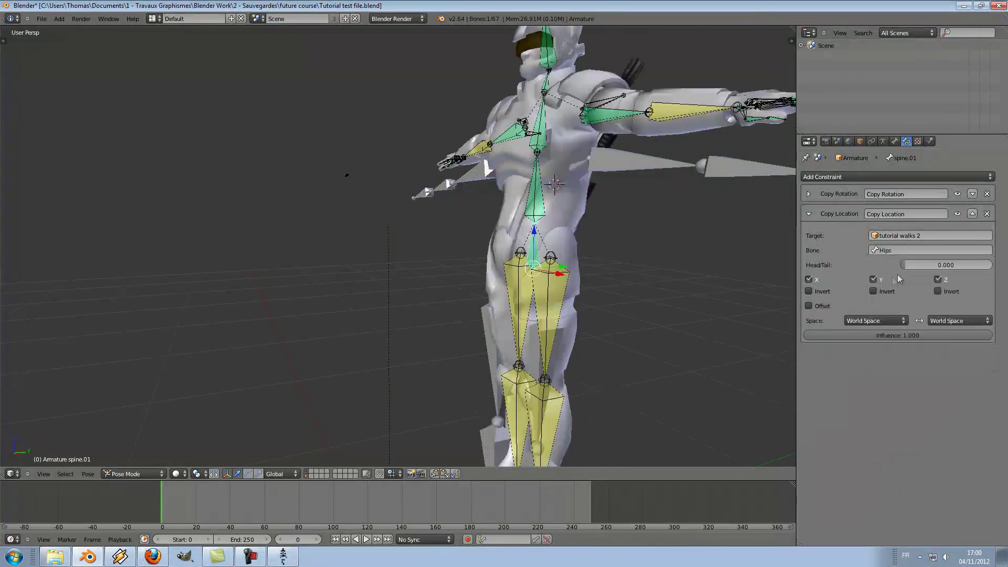
- Add a Copy Location constraint to heel.L with target tutorial walks 2 and bone LeftFoot
{"action": "middle_click_drag", "start_coordinate": [539, 332], "coordinate": [606, 311]}
{"action": "right_click", "coordinate": [465, 330]}
{"action": "left_click", "coordinate": [851, 175]}
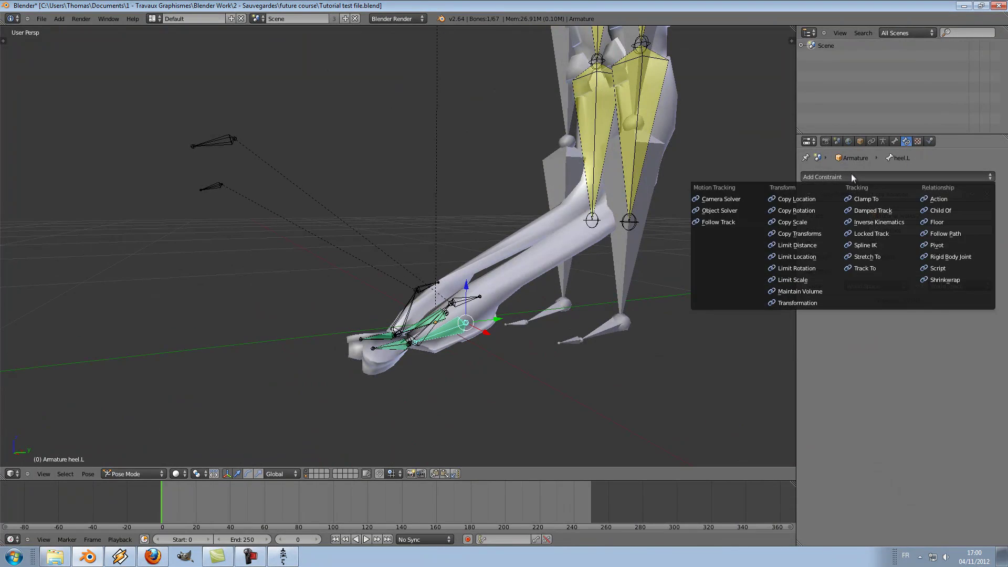
{"action": "left_click", "coordinate": [793, 199]}
{"action": "left_click", "coordinate": [903, 342]}
{"action": "left_click", "coordinate": [910, 400]}
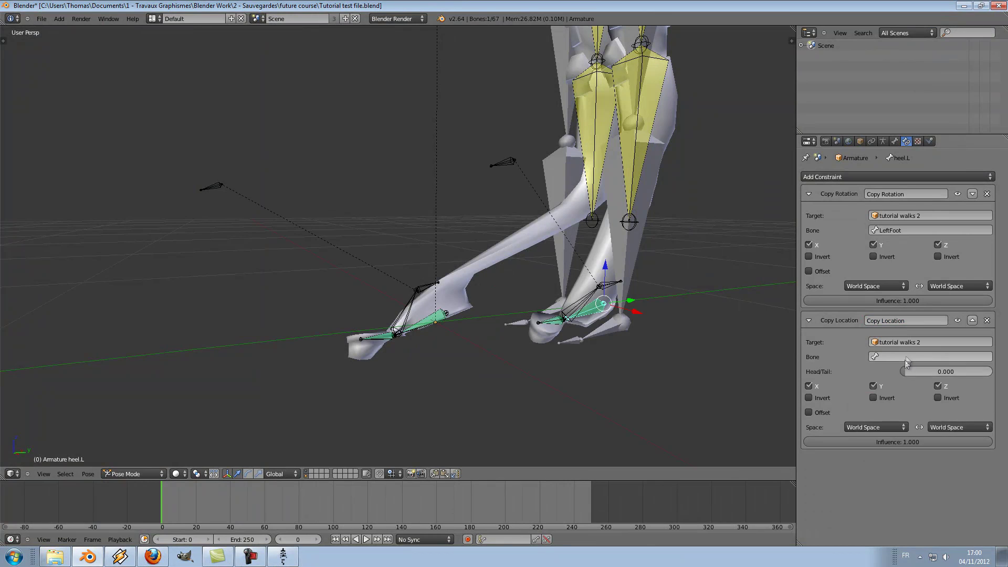
{"action": "left_click", "coordinate": [905, 357]}
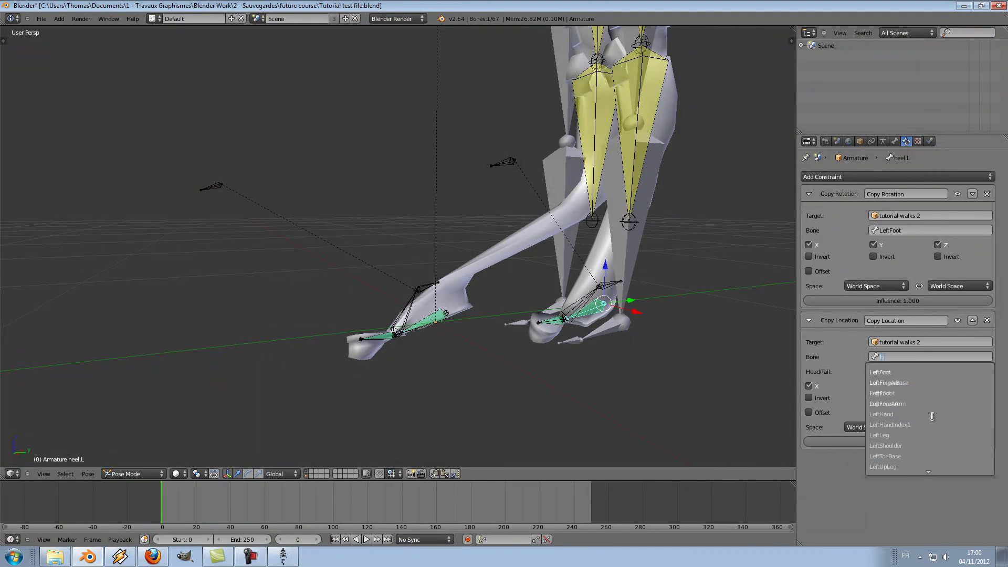
{"action": "type", "text": "foo"}
{"action": "left_click", "coordinate": [916, 371]}
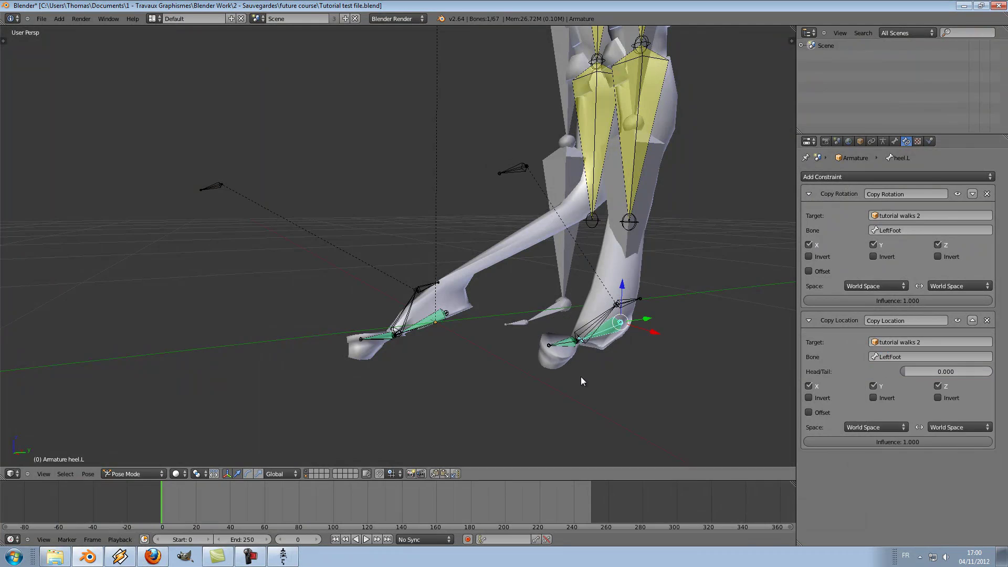
- Add a Copy Location constraint to heel.R with target tutorial walks 2 and bone RightFoot
{"action": "right_click", "coordinate": [441, 319]}
{"action": "left_click", "coordinate": [886, 177]}
{"action": "left_click", "coordinate": [804, 204]}
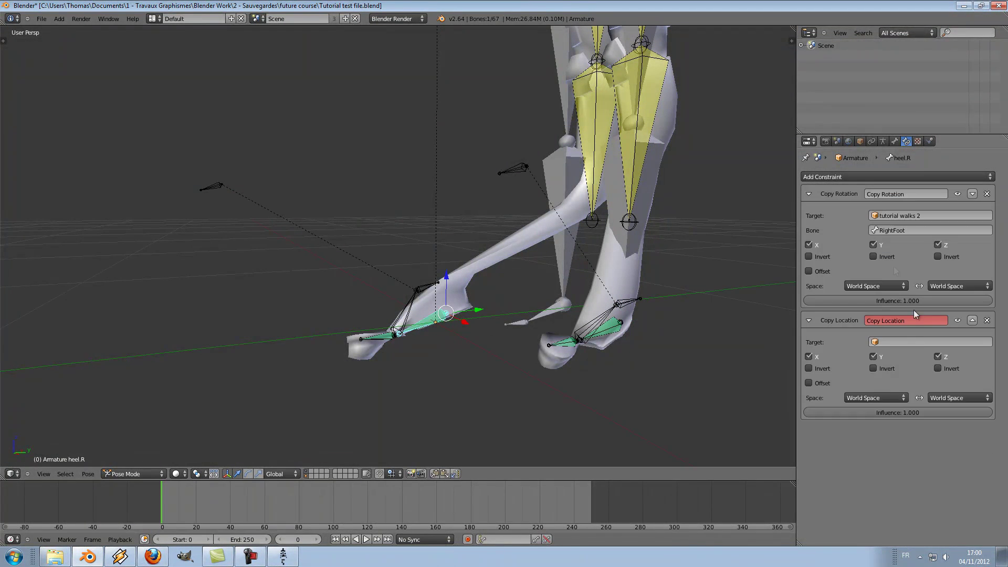
{"action": "left_click", "coordinate": [914, 342]}
{"action": "left_click", "coordinate": [889, 399]}
{"action": "left_click", "coordinate": [909, 357]}
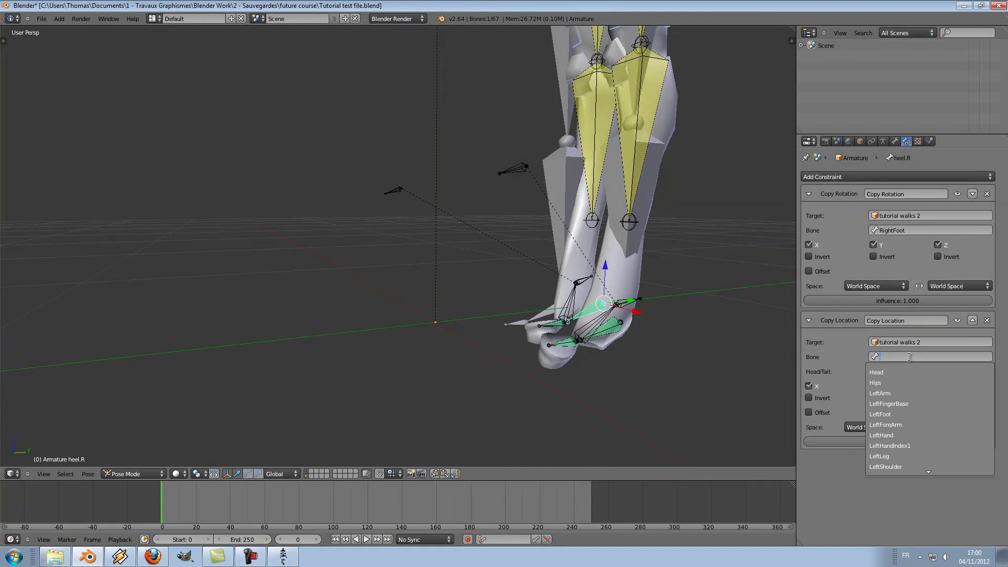
{"action": "type", "text": "foo"}
{"action": "left_click", "coordinate": [882, 383]}
- Scrub to frame 10 and compare the character's rig with the motion capture armature, temporarily hiding the character mesh
{"action": "scroll", "coordinate": [685, 392], "scroll_direction": "down", "scroll_amount": 5}
{"action": "middle_click_drag", "start_coordinate": [685, 392], "coordinate": [631, 386]}
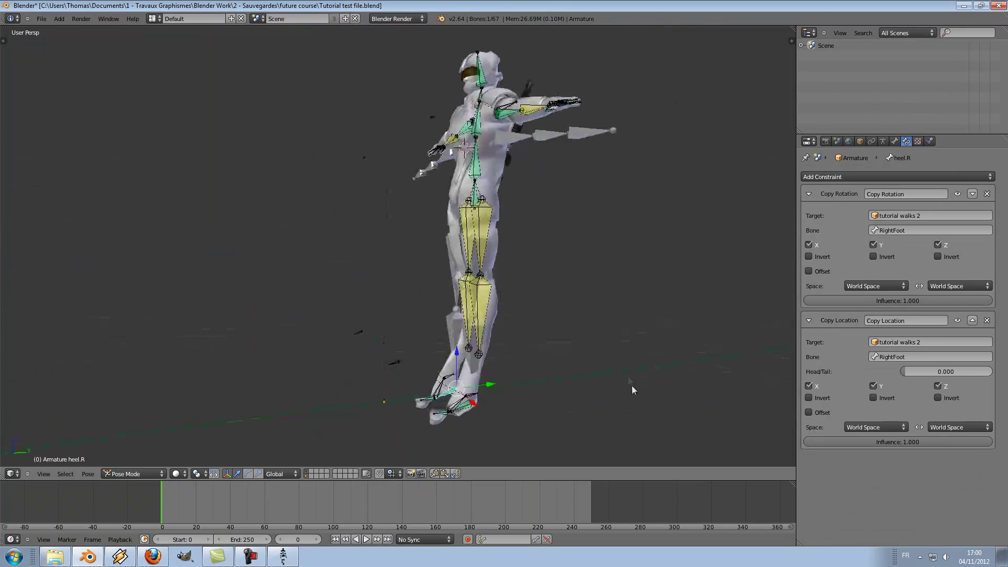
{"action": "left_click_drag", "start_coordinate": [237, 523], "coordinate": [180, 516]}
{"action": "middle_click_drag", "start_coordinate": [409, 407], "coordinate": [417, 341]}
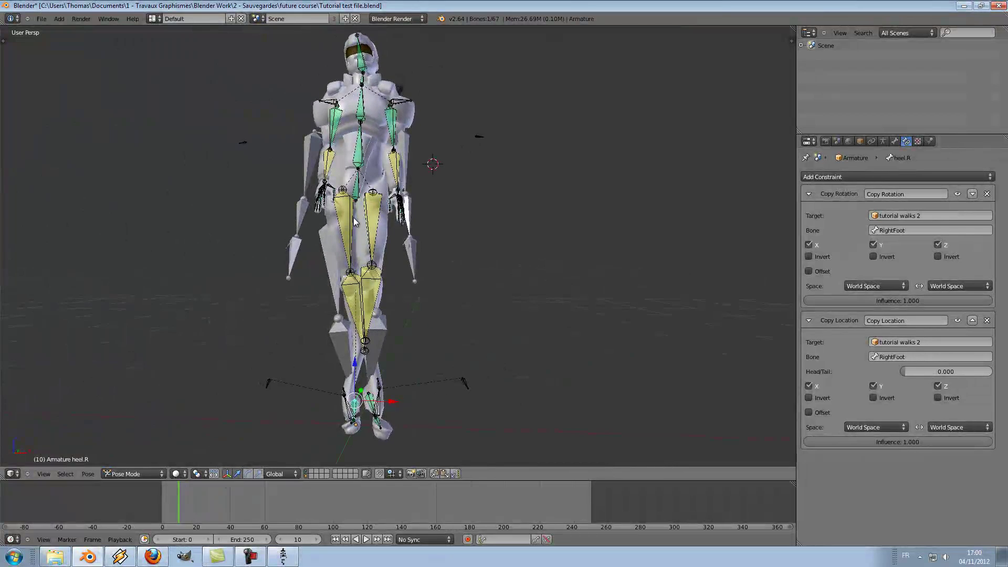
{"action": "left_click", "coordinate": [306, 475]}
{"action": "middle_click_drag", "start_coordinate": [407, 289], "coordinate": [410, 398]}
{"action": "right_click", "coordinate": [360, 213]}
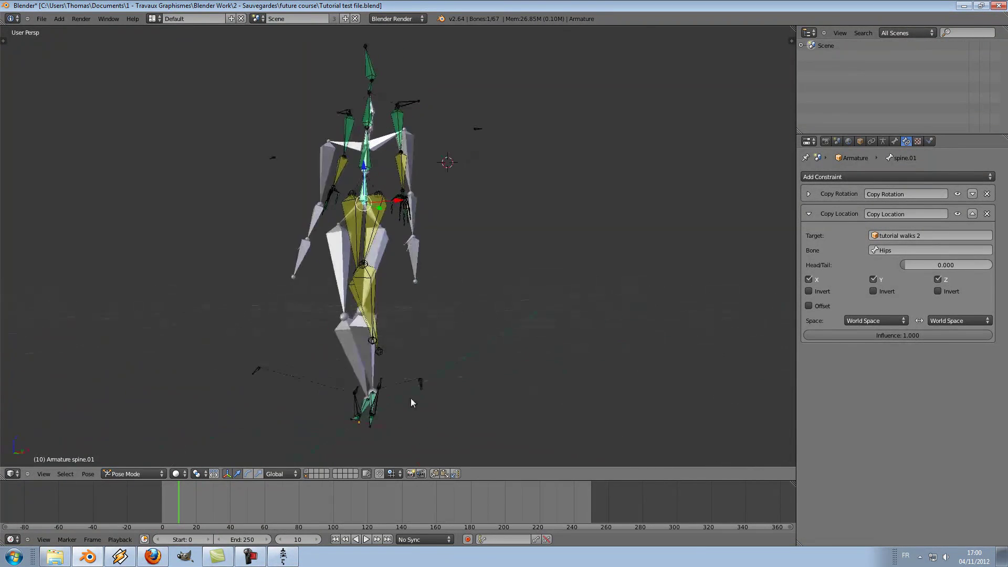
{"action": "left_click", "coordinate": [306, 475]}
{"action": "middle_click_drag", "start_coordinate": [353, 272], "coordinate": [446, 252]}
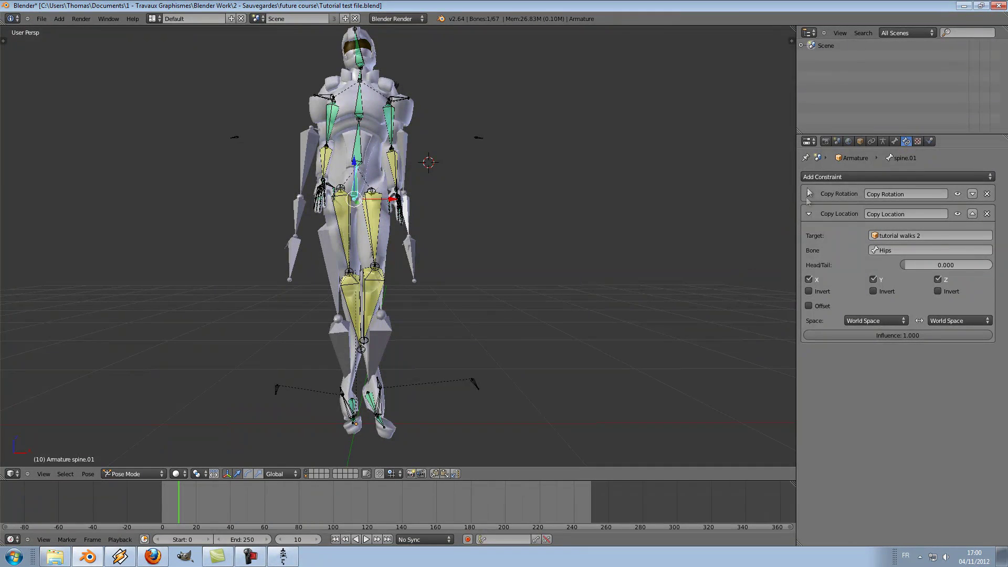
- Enable Offset on spine.01's Copy Location constraint and move the bone sideways, clear of the motion capture armature
{"action": "left_click", "coordinate": [809, 306]}
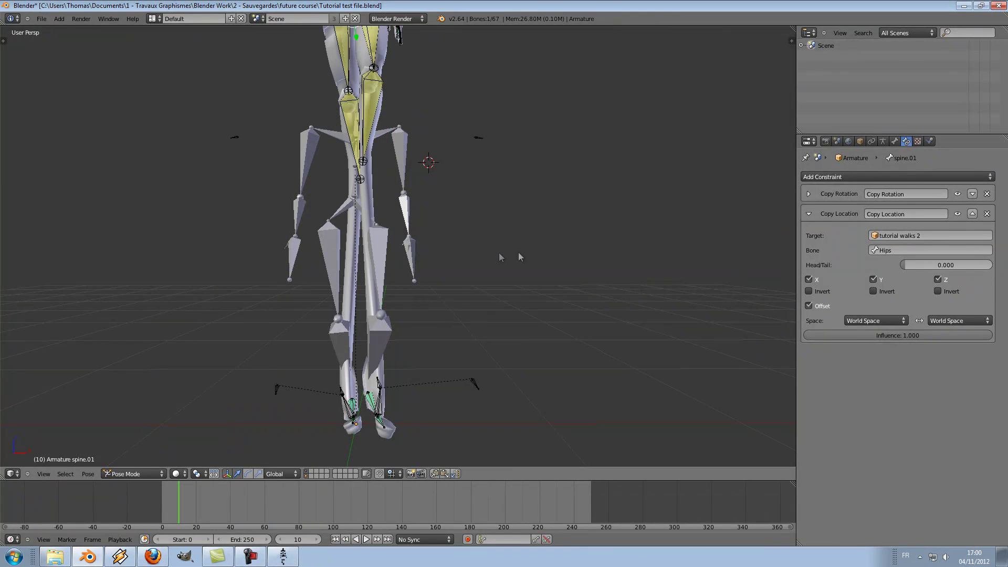
{"action": "scroll", "coordinate": [470, 198], "scroll_direction": "down", "scroll_amount": 3}
{"action": "key", "text": "g"}
{"action": "left_click", "coordinate": [472, 228]}
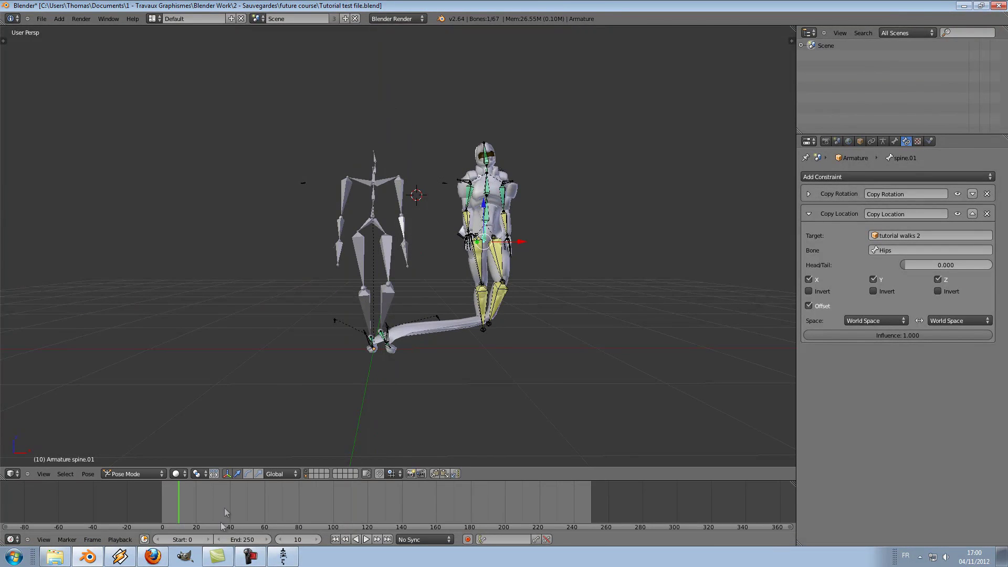
- Check the offset motion on the timeline and undo the sideways move of spine.01
{"action": "left_click", "coordinate": [227, 503]}
{"action": "left_click_drag", "start_coordinate": [218, 502], "coordinate": [198, 499]}
{"action": "key", "text": "ctrl+z"}
{"action": "key", "text": "ctrl+z"}
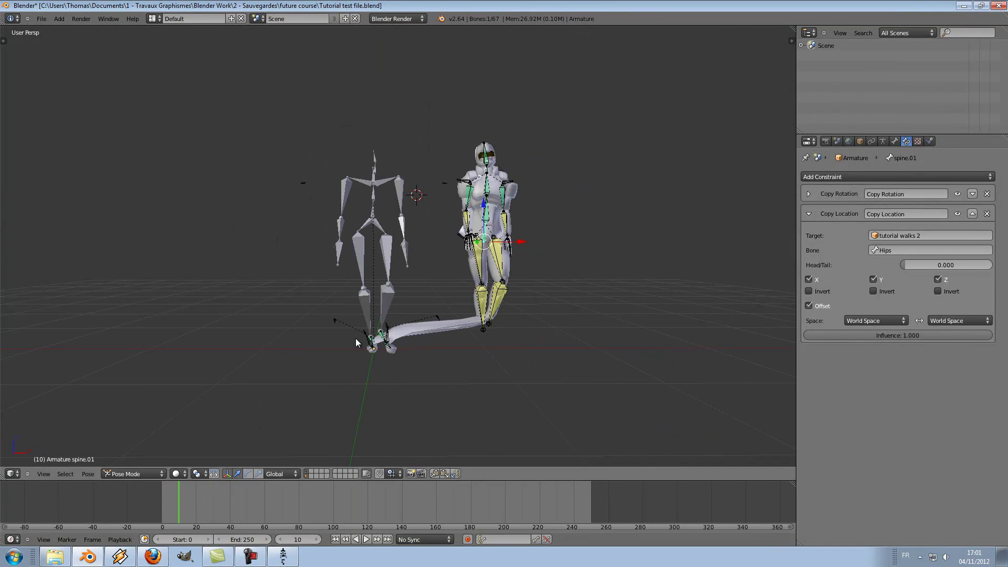
- Lower the spine.01 bone slightly in the front view
{"action": "key", "text": "KP_1"}
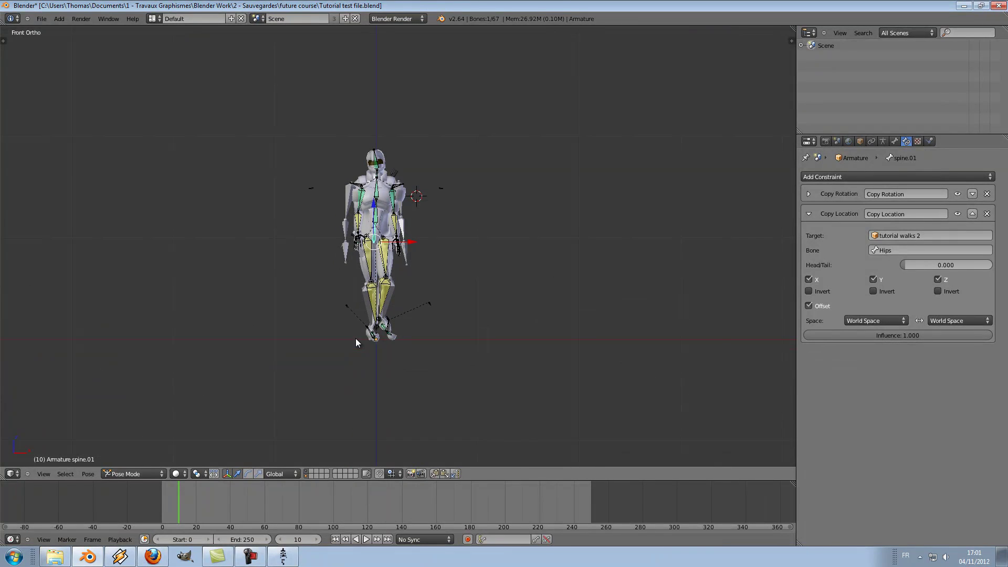
{"action": "scroll", "coordinate": [373, 304], "scroll_direction": "up", "scroll_amount": 6}
{"action": "middle_click_drag", "start_coordinate": [374, 304], "coordinate": [381, 213], "text": "shift"}
{"action": "key", "text": "g"}
{"action": "right_click", "coordinate": [389, 185]}
{"action": "left_click_drag", "start_coordinate": [332, 104], "coordinate": [333, 131]}
- Try to move the heel.L bone
{"action": "middle_click_drag", "start_coordinate": [414, 338], "coordinate": [431, 213], "text": "shift"}
{"action": "scroll", "coordinate": [428, 294], "scroll_direction": "up", "scroll_amount": 2}
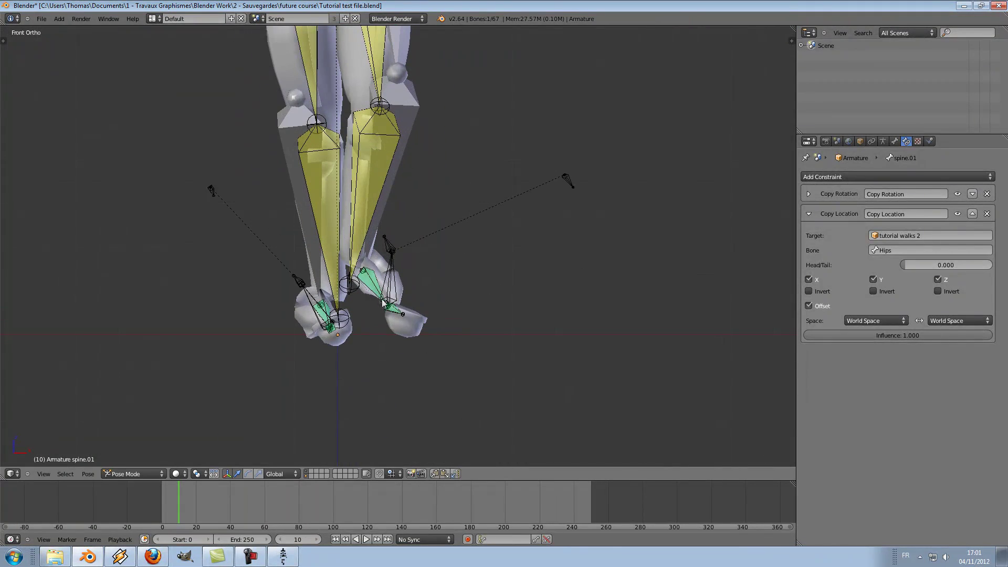
{"action": "right_click", "coordinate": [374, 290]}
{"action": "scroll", "coordinate": [455, 296], "scroll_direction": "up", "scroll_amount": 1}
{"action": "middle_click_drag", "start_coordinate": [457, 295], "coordinate": [496, 298]}
{"action": "key", "text": "g"}
{"action": "right_click", "coordinate": [490, 242]}
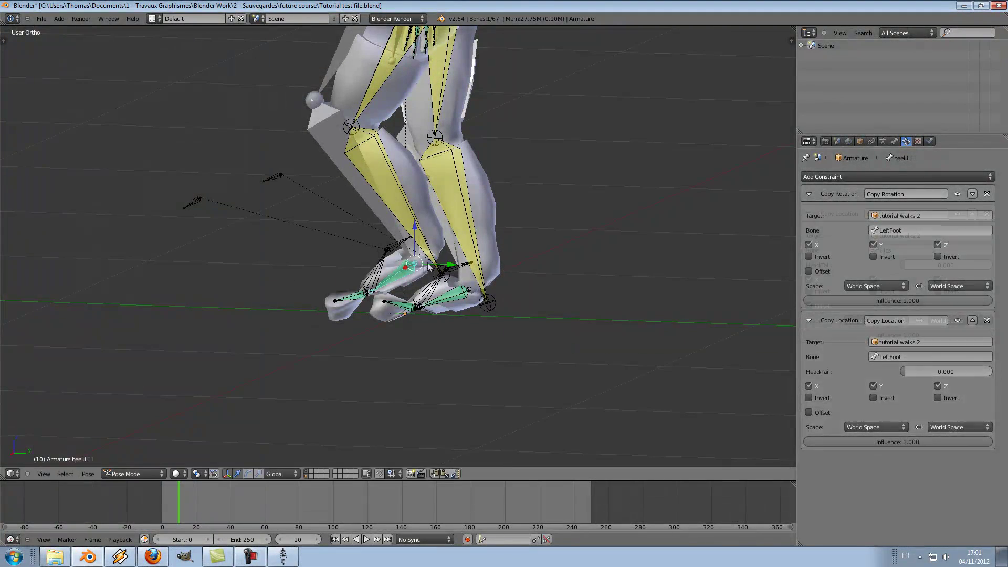
- Re-enable the IK constraints on thigh.L and shin.L
{"action": "scroll", "coordinate": [451, 157], "scroll_direction": "down", "scroll_amount": 2}
{"action": "right_click", "coordinate": [427, 67]}
{"action": "middle_click_drag", "start_coordinate": [445, 232], "coordinate": [430, 297], "text": "shift"}
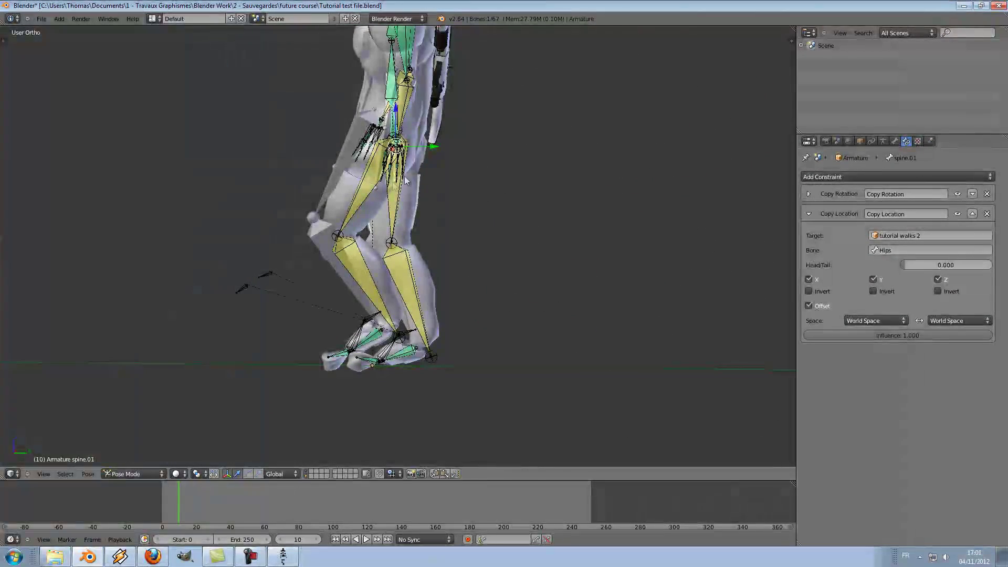
{"action": "right_click", "coordinate": [367, 186]}
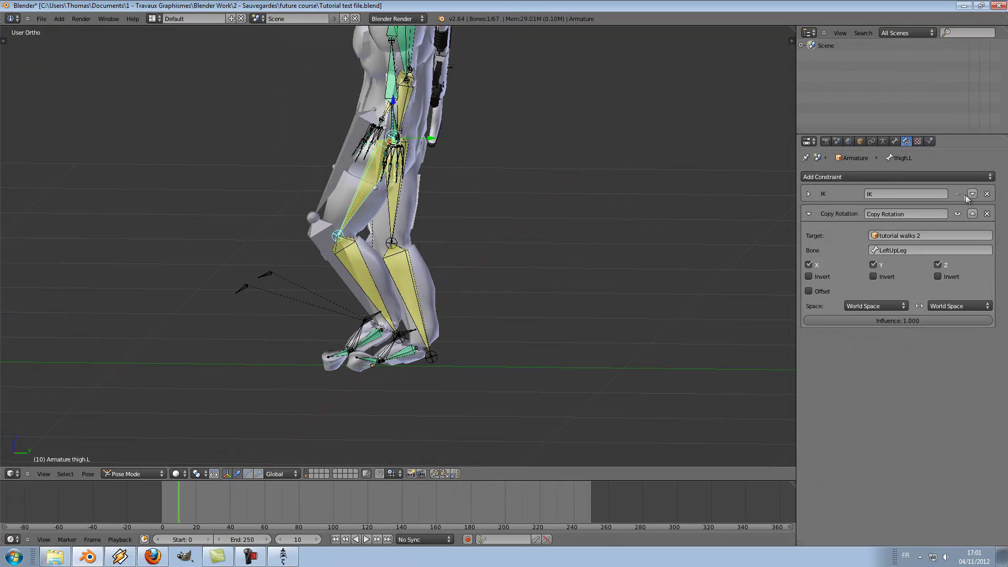
{"action": "left_click", "coordinate": [958, 194]}
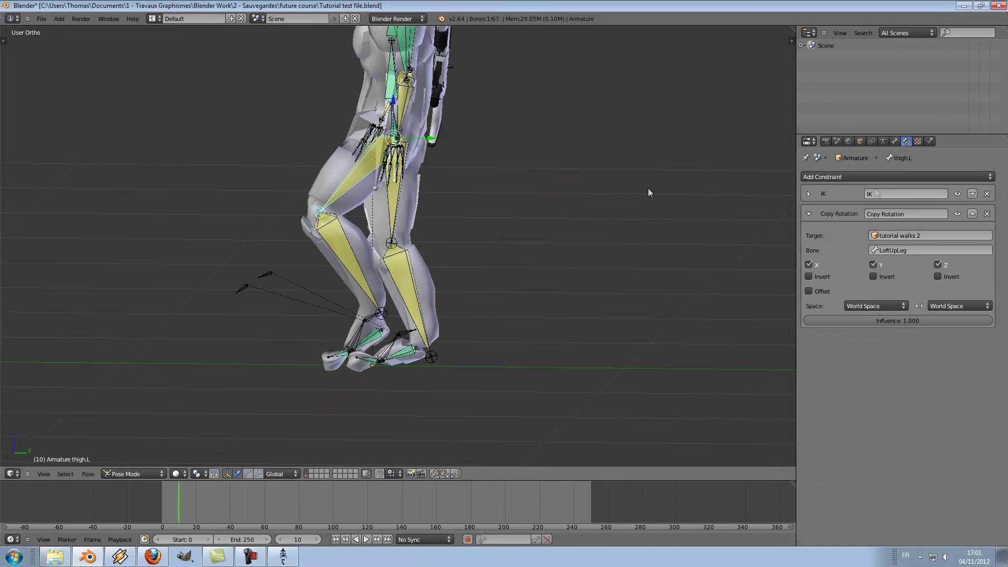
{"action": "right_click", "coordinate": [354, 253]}
{"action": "left_click", "coordinate": [957, 194]}
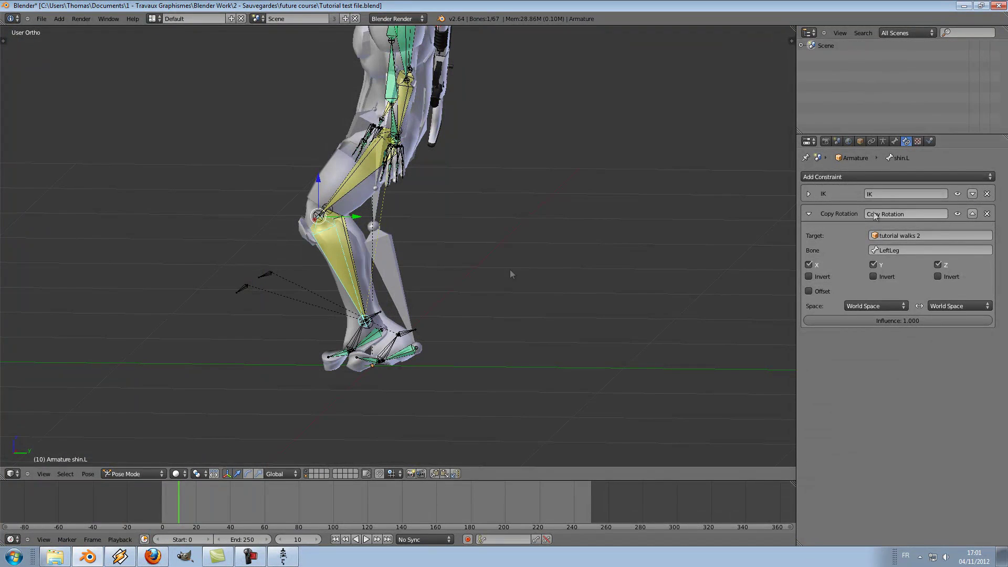
- Examine the knees and the constraints on shin.L and shin.R from several angles, returning the timeline to frame 0
{"action": "right_click", "coordinate": [355, 272]}
{"action": "middle_click_drag", "start_coordinate": [354, 271], "coordinate": [406, 269]}
{"action": "right_click", "coordinate": [408, 271]}
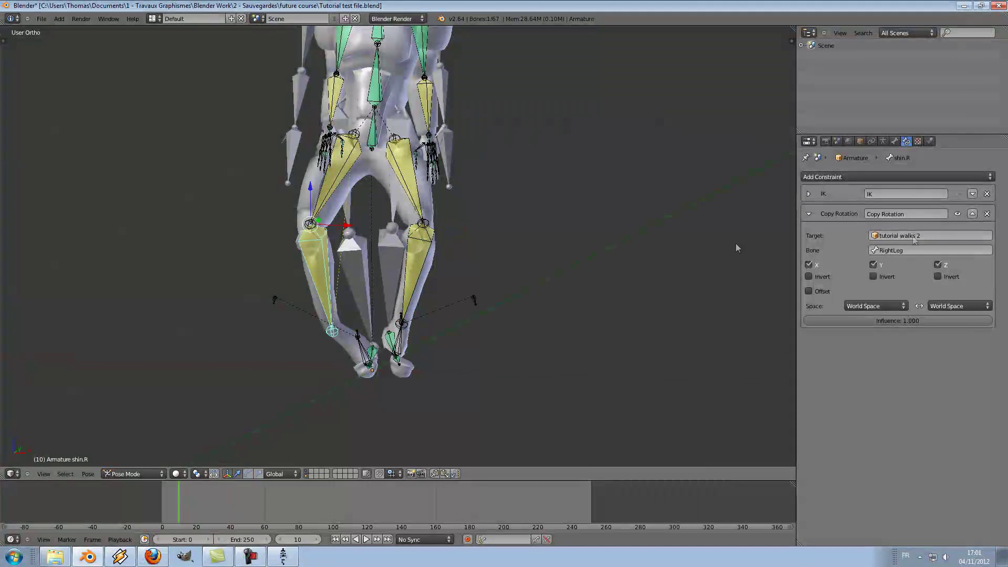
{"action": "middle_click_drag", "start_coordinate": [430, 357], "coordinate": [227, 282]}
{"action": "scroll", "coordinate": [402, 329], "scroll_direction": "up", "scroll_amount": 3}
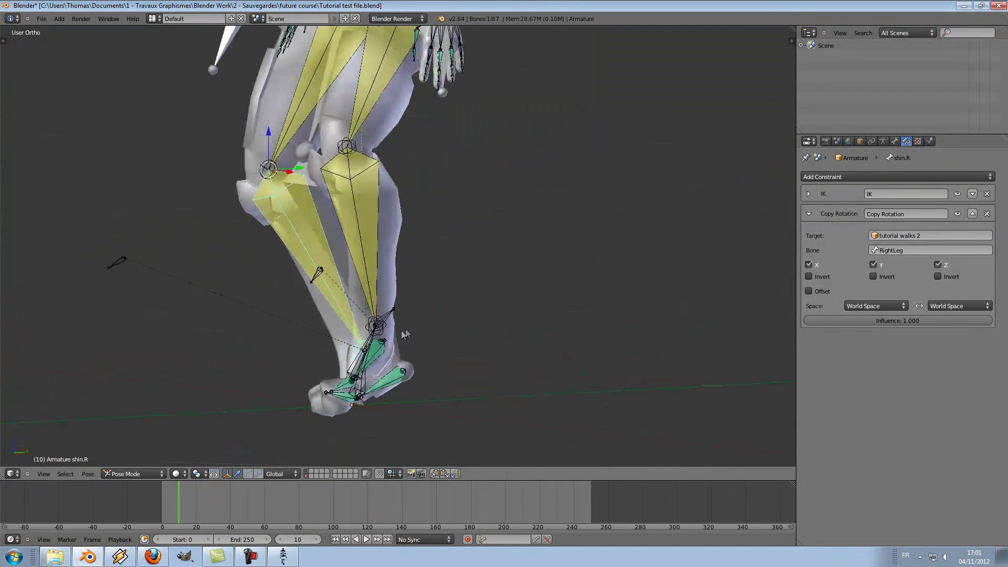
{"action": "left_click_drag", "start_coordinate": [187, 502], "coordinate": [152, 492]}
{"action": "scroll", "coordinate": [281, 410], "scroll_direction": "down", "scroll_amount": 3}
{"action": "middle_click_drag", "start_coordinate": [281, 410], "coordinate": [361, 347]}
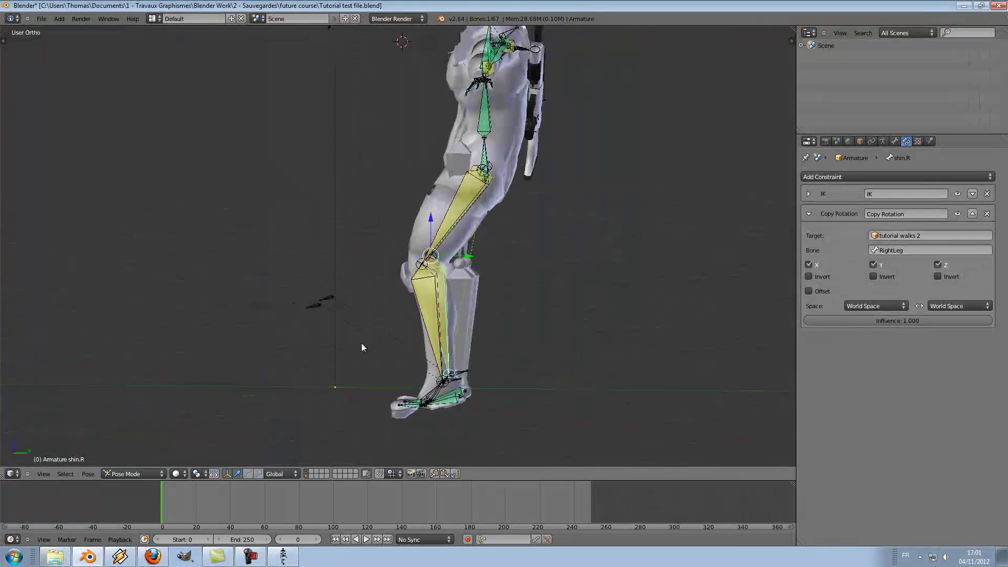
- Adjust the position of the spine.01 bone in the right orthographic view at frame 20
{"action": "right_click", "coordinate": [487, 161]}
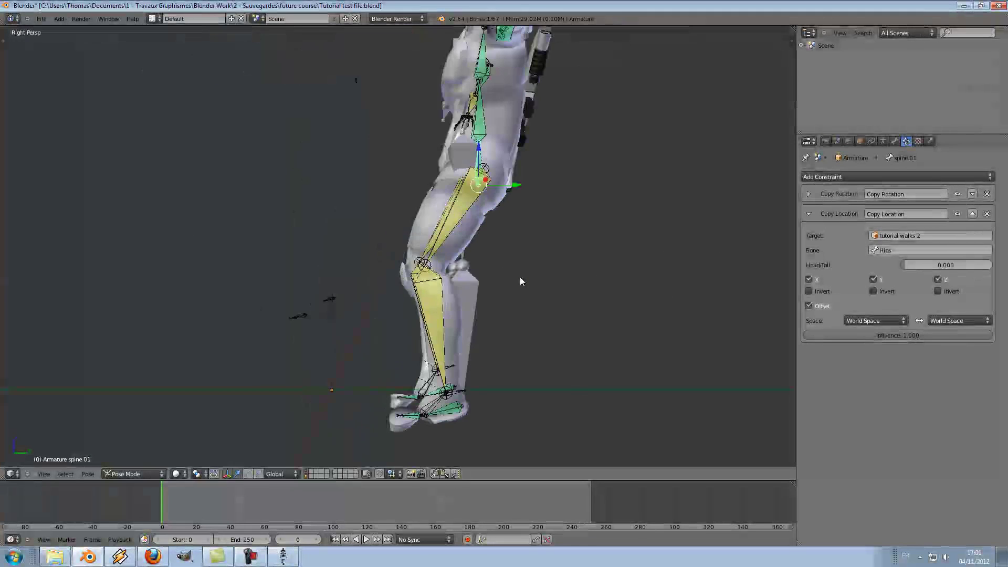
{"action": "scroll", "coordinate": [520, 282], "scroll_direction": "down", "scroll_amount": 4}
{"action": "key", "text": "KP_5"}
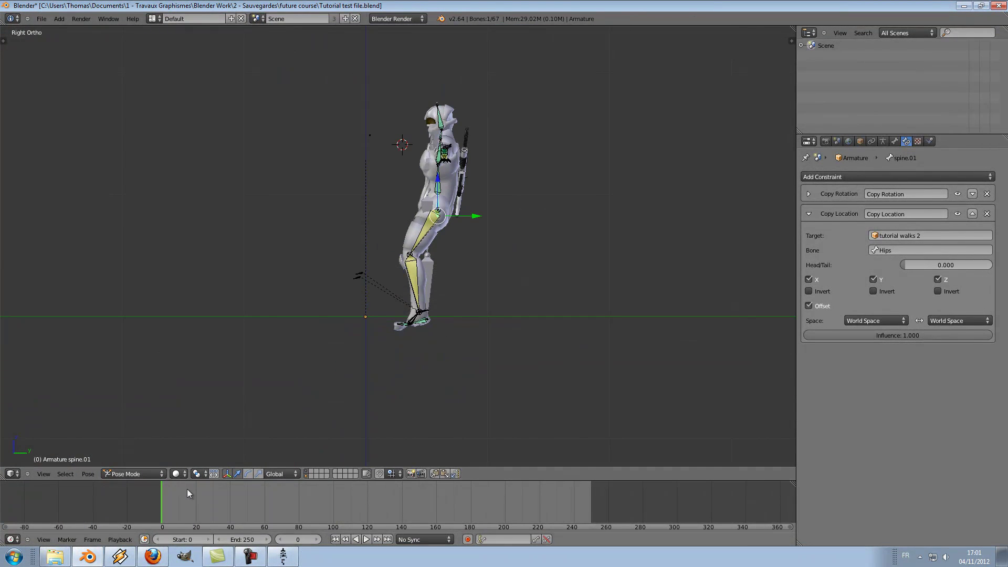
{"action": "left_click_drag", "start_coordinate": [187, 489], "coordinate": [196, 493]}
{"action": "scroll", "coordinate": [349, 351], "scroll_direction": "up", "scroll_amount": 3}
{"action": "key", "text": "g"}
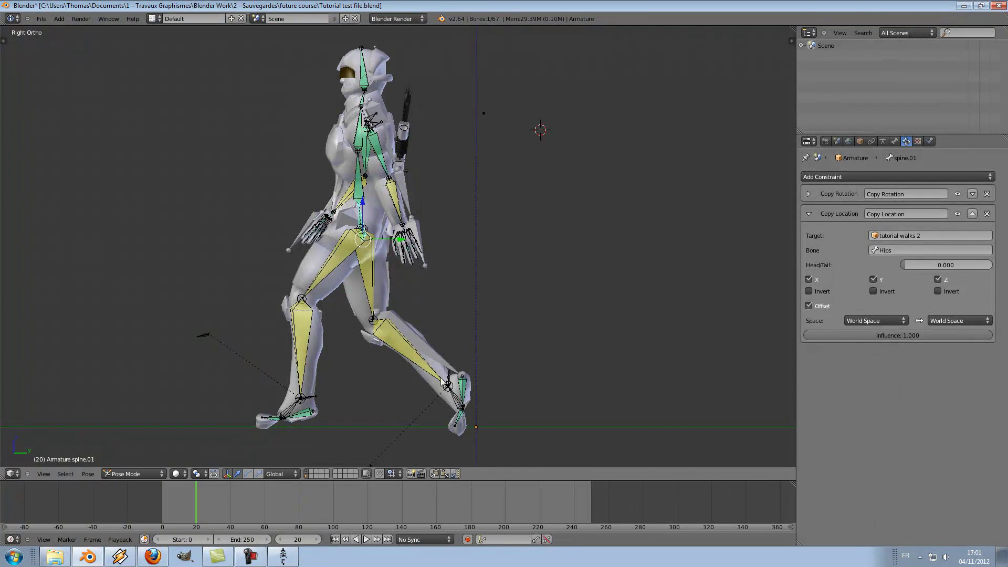
{"action": "middle_click_drag", "start_coordinate": [442, 379], "coordinate": [440, 331], "text": "shift"}
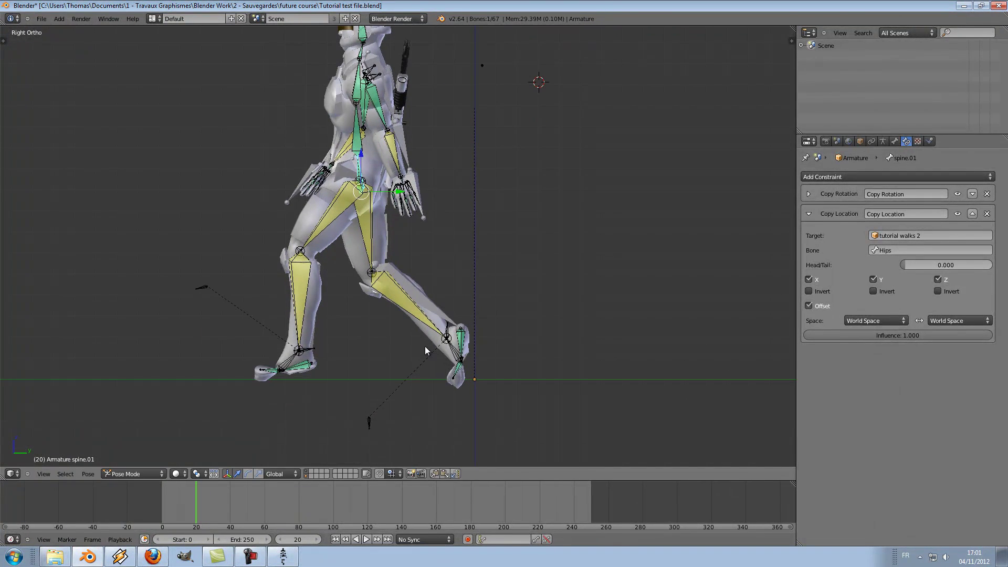
- Enable Offset on spine.01's Copy Rotation constraint and rotate the bone to bring the leaning torso upright
{"action": "left_click", "coordinate": [809, 193]}
{"action": "middle_click_drag", "start_coordinate": [679, 226], "coordinate": [671, 295], "text": "shift"}
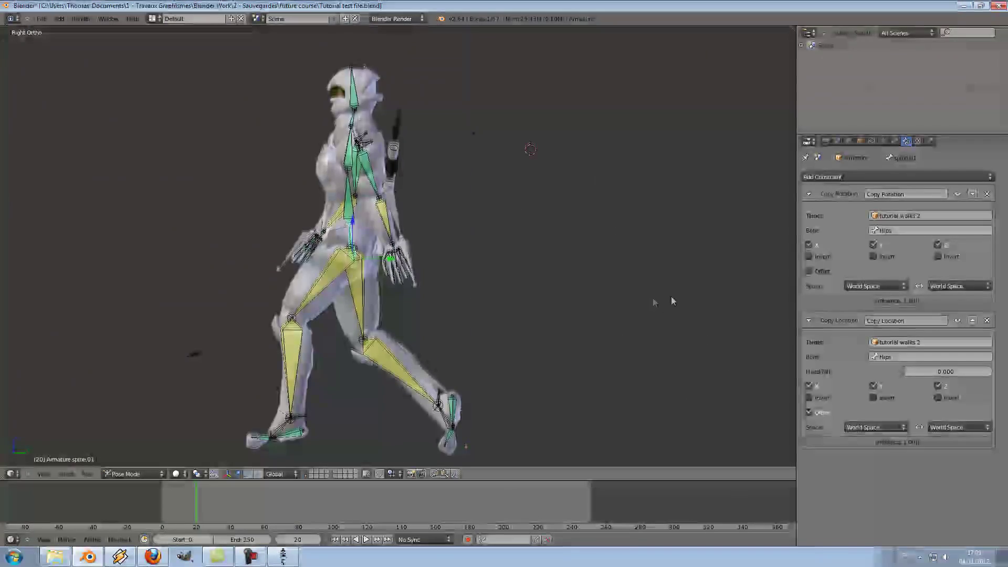
{"action": "left_click", "coordinate": [809, 271]}
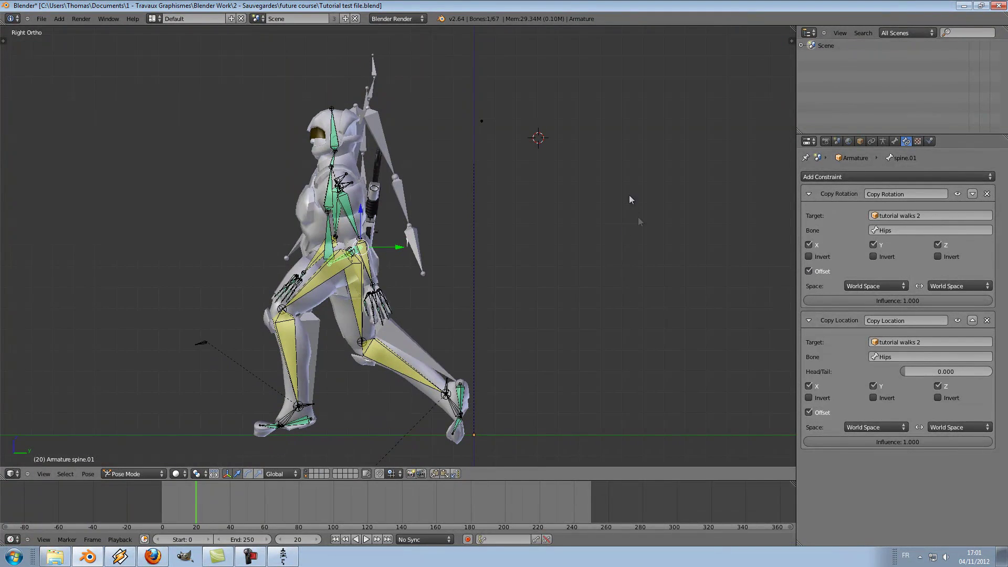
{"action": "key", "text": "r"}
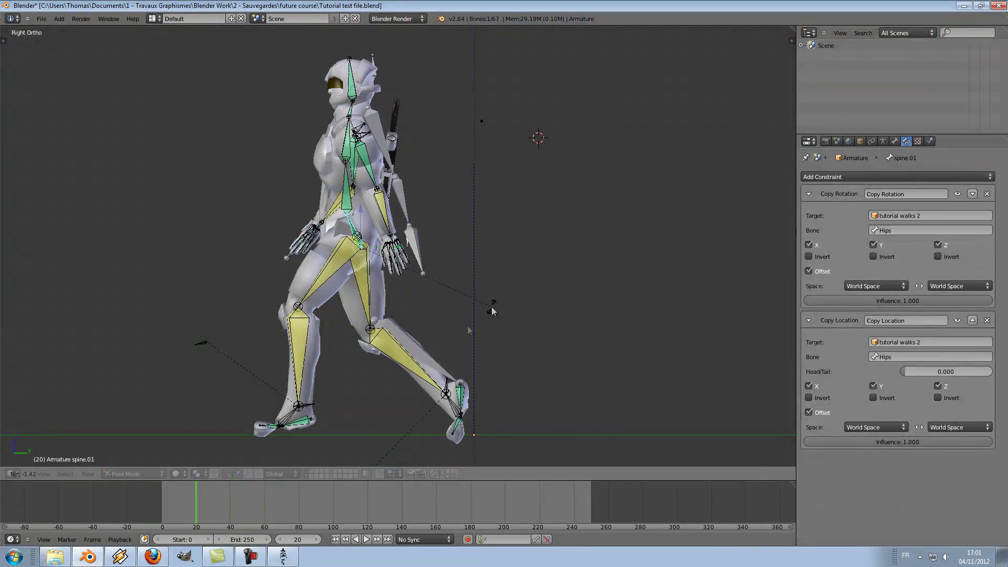
- Raise spine.01 along Z by about 0.04 at frame 16 and check the neighbouring frames
{"action": "mouse_move", "coordinate": [180, 503]}
{"action": "left_mouse_down"}
{"action": "mouse_move", "coordinate": [255, 505]}
{"action": "mouse_move", "coordinate": [189, 505]}
{"action": "left_mouse_up"}
{"action": "key", "text": "g"}
{"action": "key", "text": "z"}
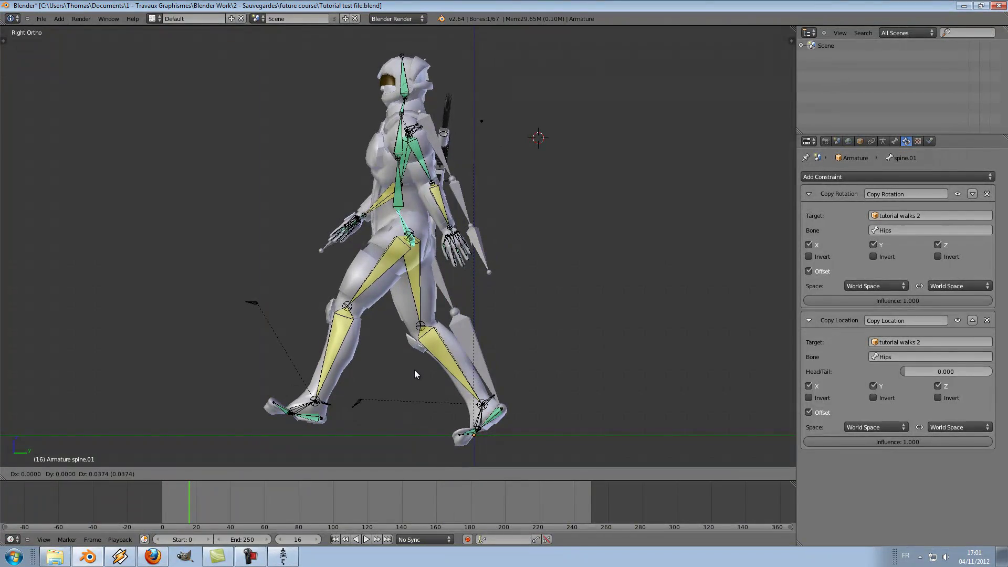
{"action": "left_click", "coordinate": [414, 370]}
{"action": "left_click_drag", "start_coordinate": [213, 502], "coordinate": [191, 491]}
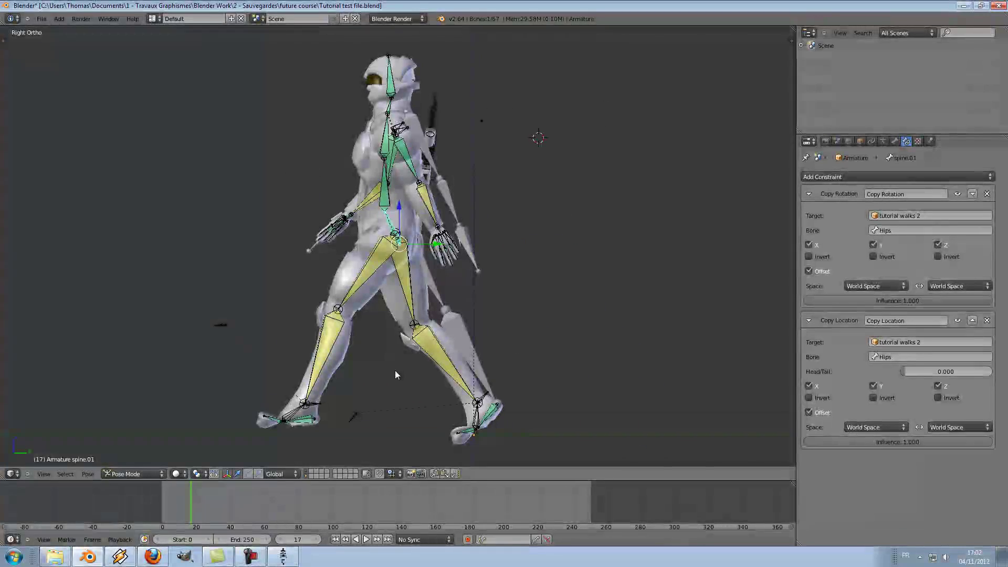
- Select toe.L and examine the left toe's rotation and its Copy Rotation constraint up close
{"action": "middle_click_drag", "start_coordinate": [395, 370], "coordinate": [410, 277], "text": "shift"}
{"action": "scroll", "coordinate": [378, 395], "scroll_direction": "up", "scroll_amount": 5}
{"action": "middle_click_drag", "start_coordinate": [242, 374], "coordinate": [372, 352], "text": "shift"}
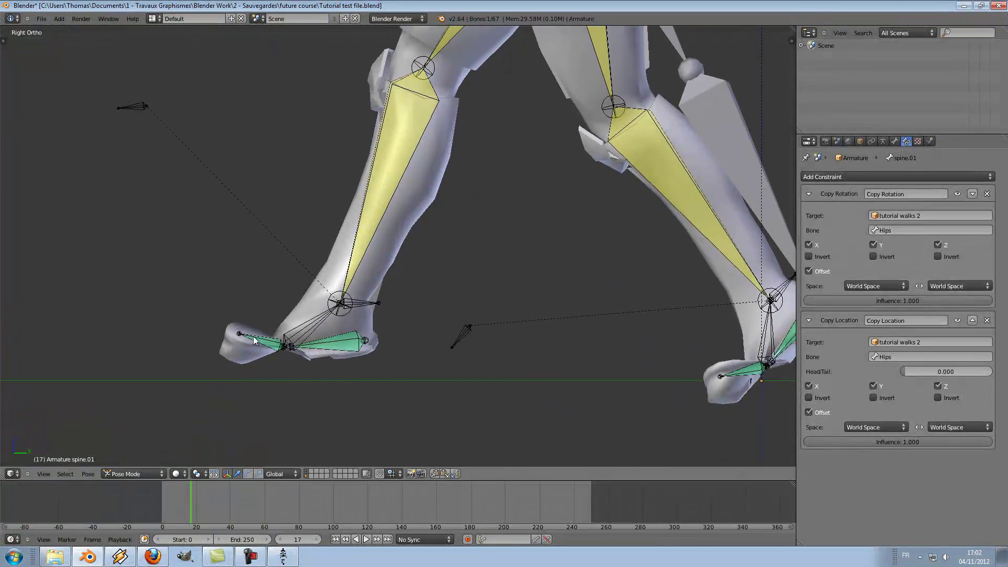
{"action": "right_click", "coordinate": [253, 338]}
{"action": "scroll", "coordinate": [235, 362], "scroll_direction": "up", "scroll_amount": 5}
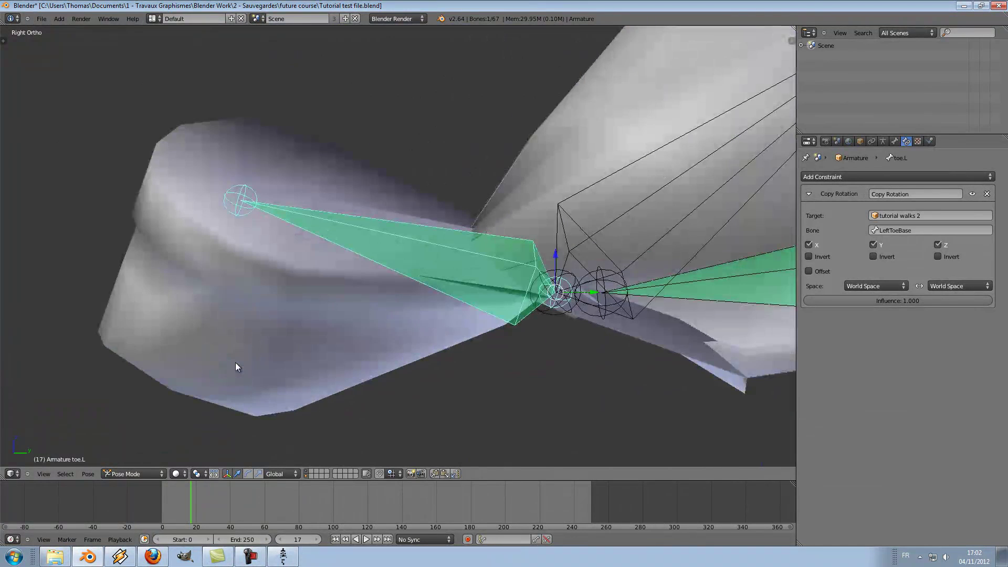
{"action": "scroll", "coordinate": [237, 365], "scroll_direction": "down", "scroll_amount": 3}
{"action": "middle_click_drag", "start_coordinate": [241, 365], "coordinate": [351, 404]}
{"action": "key", "text": "KP_5"}
{"action": "scroll", "coordinate": [341, 376], "scroll_direction": "down", "scroll_amount": 1}
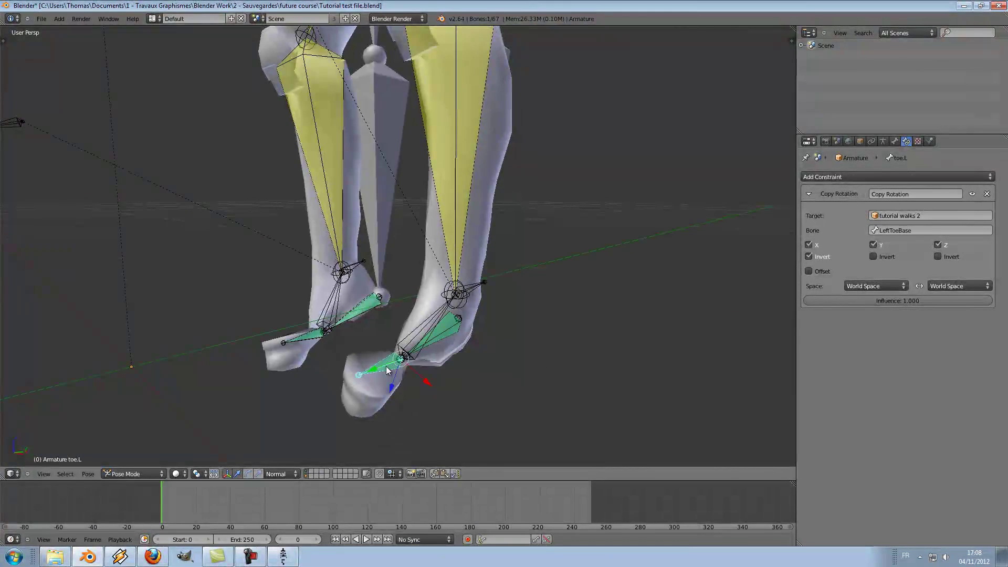
- Set both the target and owner space of the Copy Rotation constraints on toe.L and toe.R to Local Space
{"action": "middle_click_drag", "start_coordinate": [387, 371], "coordinate": [458, 324]}
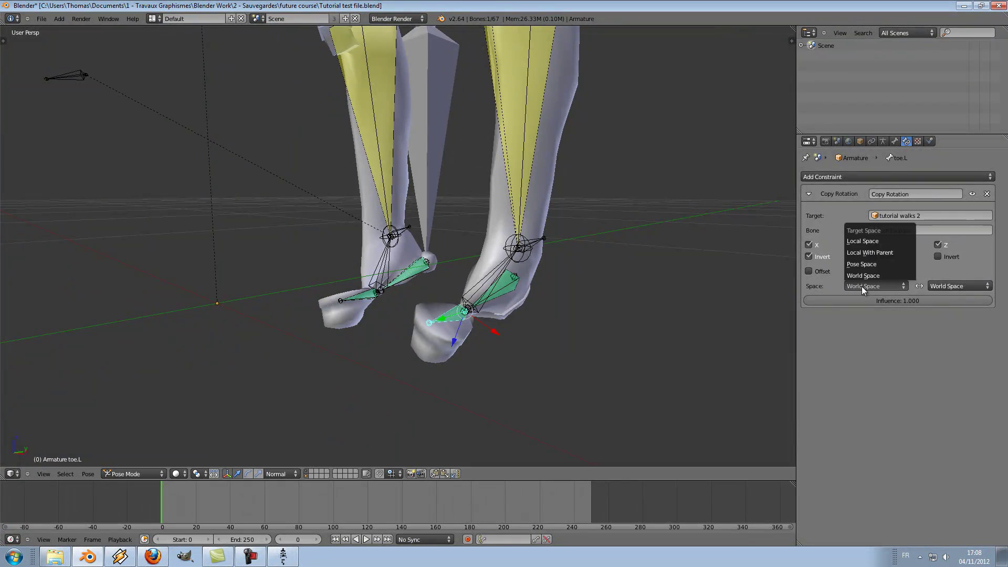
{"action": "left_click", "coordinate": [868, 241]}
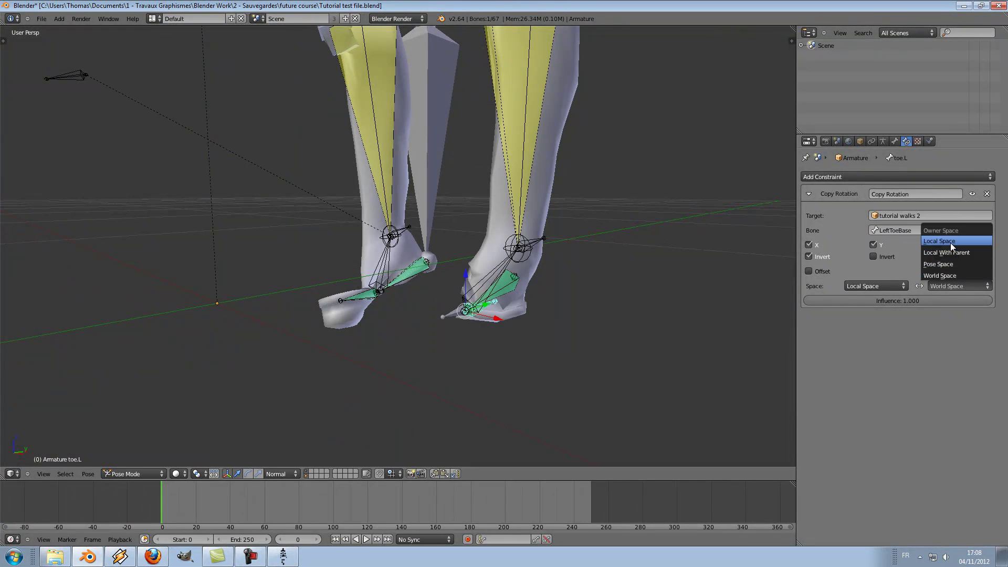
{"action": "left_click", "coordinate": [951, 244]}
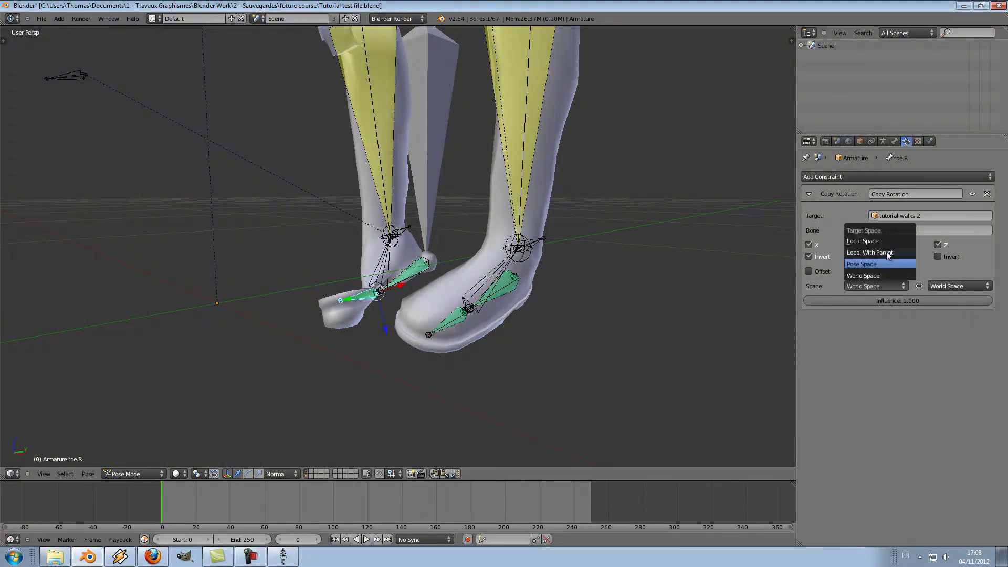
{"action": "left_click", "coordinate": [869, 241]}
{"action": "left_click", "coordinate": [943, 241]}
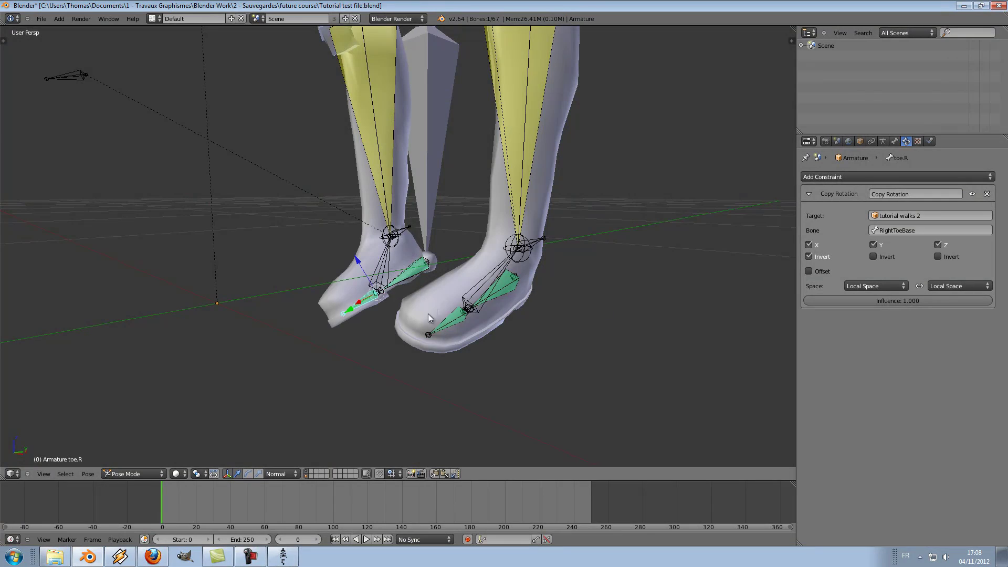
- Scrub through the walk and examine the whole character from the front to check the toes
{"action": "scroll", "coordinate": [415, 361], "scroll_direction": "down", "scroll_amount": 5}
{"action": "middle_click_drag", "start_coordinate": [458, 287], "coordinate": [431, 379], "text": "shift"}
{"action": "scroll", "coordinate": [431, 379], "scroll_direction": "down", "scroll_amount": 2}
{"action": "mouse_move", "coordinate": [198, 494]}
{"action": "left_mouse_down"}
{"action": "mouse_move", "coordinate": [188, 497]}
{"action": "mouse_move", "coordinate": [211, 497]}
{"action": "left_mouse_up"}
{"action": "scroll", "coordinate": [276, 398], "scroll_direction": "down", "scroll_amount": 2}
{"action": "middle_click_drag", "start_coordinate": [226, 400], "coordinate": [294, 417]}
{"action": "scroll", "coordinate": [259, 443], "scroll_direction": "down", "scroll_amount": 2}
{"action": "scroll", "coordinate": [294, 418], "scroll_direction": "up", "scroll_amount": 1}
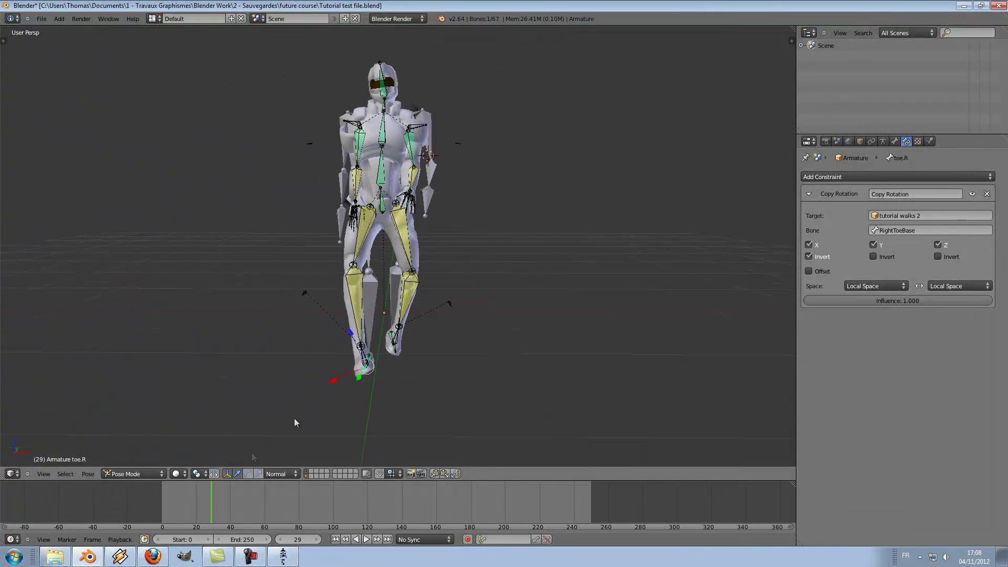
{"action": "left_click_drag", "start_coordinate": [205, 511], "coordinate": [193, 502]}
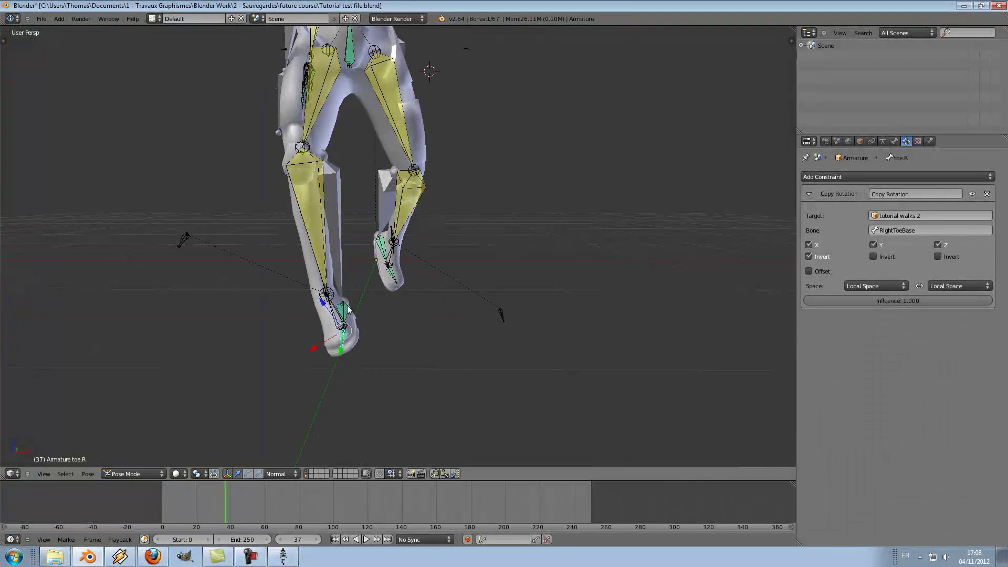
- Enable Offset on heel.R's Copy Rotation constraint and frame the bone at frame 0
{"action": "right_click", "coordinate": [347, 310]}
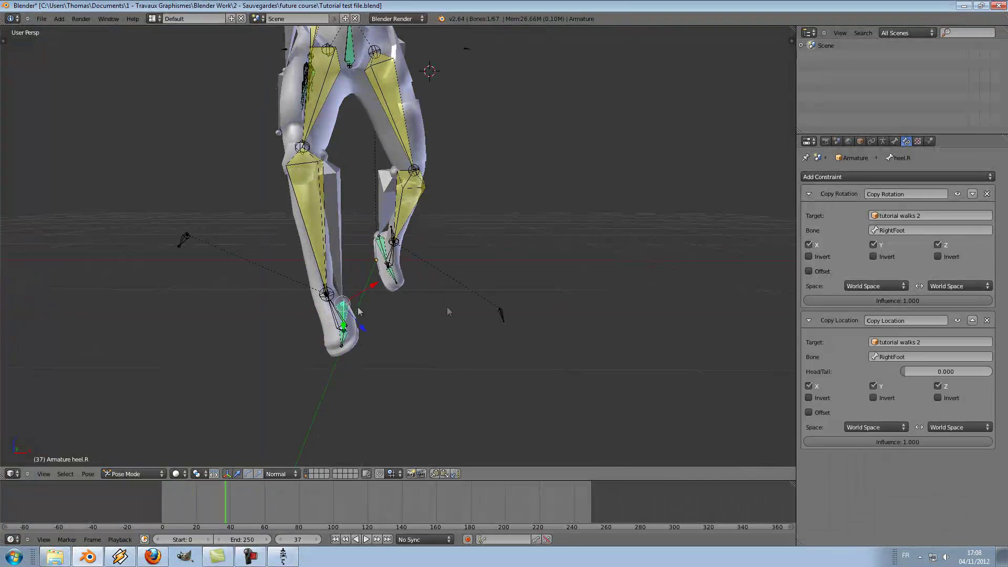
{"action": "left_click", "coordinate": [816, 271]}
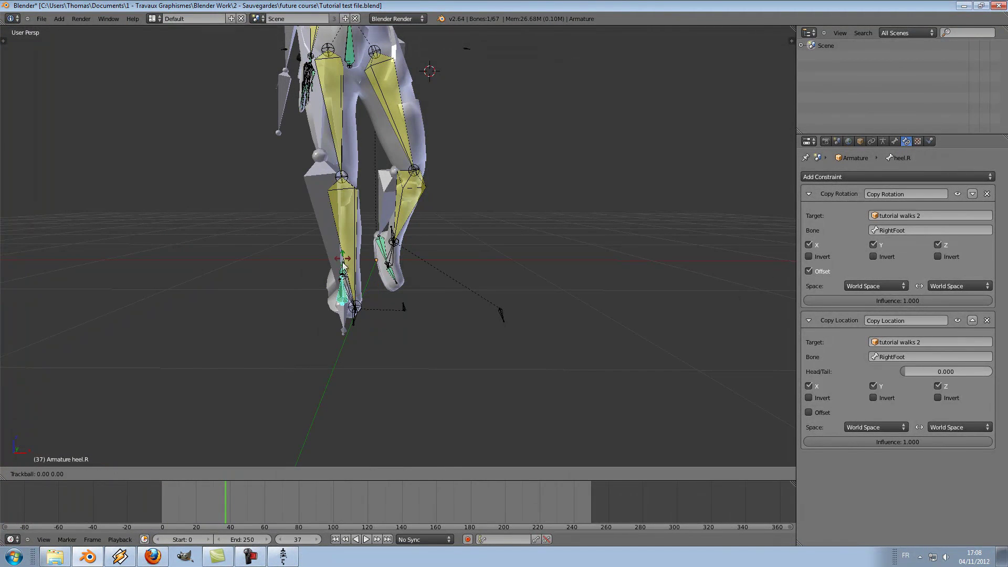
{"action": "right_click", "coordinate": [344, 346]}
{"action": "left_click_drag", "start_coordinate": [211, 497], "coordinate": [161, 496]}
{"action": "scroll", "coordinate": [298, 380], "scroll_direction": "up", "scroll_amount": 5}
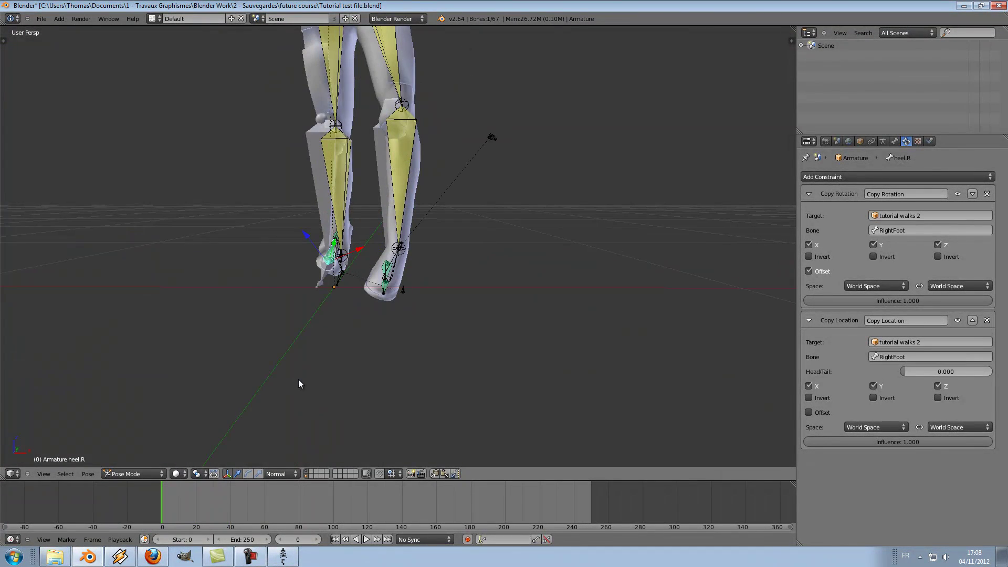
{"action": "key", "text": "KP_Decimal"}
{"action": "scroll", "coordinate": [462, 279], "scroll_direction": "down", "scroll_amount": 3}
{"action": "middle_click_drag", "start_coordinate": [364, 292], "coordinate": [563, 307]}
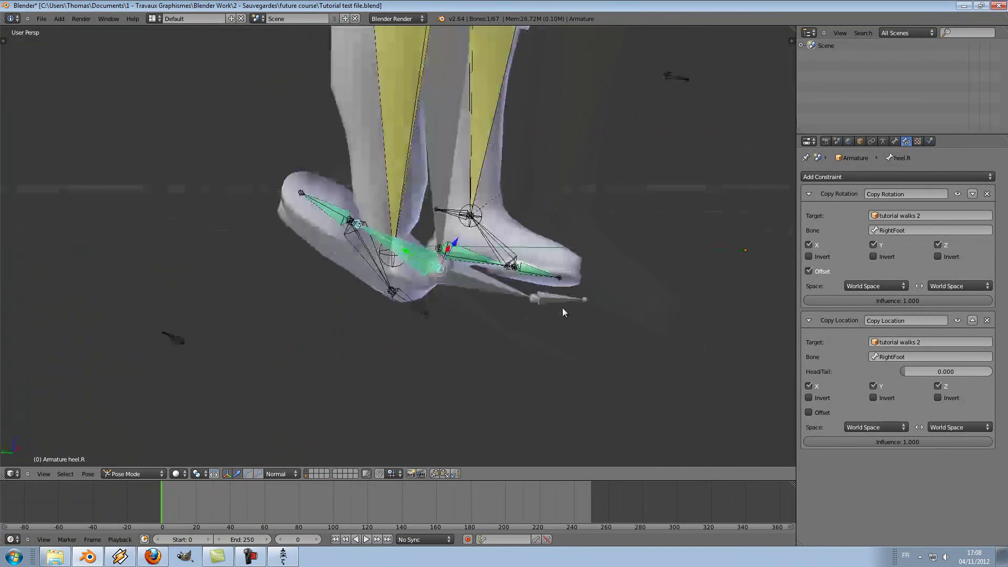
- Rotate heel.R around global Z and freely until the right foot points forward and lies flat
{"action": "key", "text": "r"}
{"action": "right_click", "coordinate": [332, 260]}
{"action": "middle_click_drag", "start_coordinate": [465, 310], "coordinate": [376, 333]}
{"action": "middle_click_drag", "start_coordinate": [574, 360], "coordinate": [539, 361]}
{"action": "key", "text": "r"}
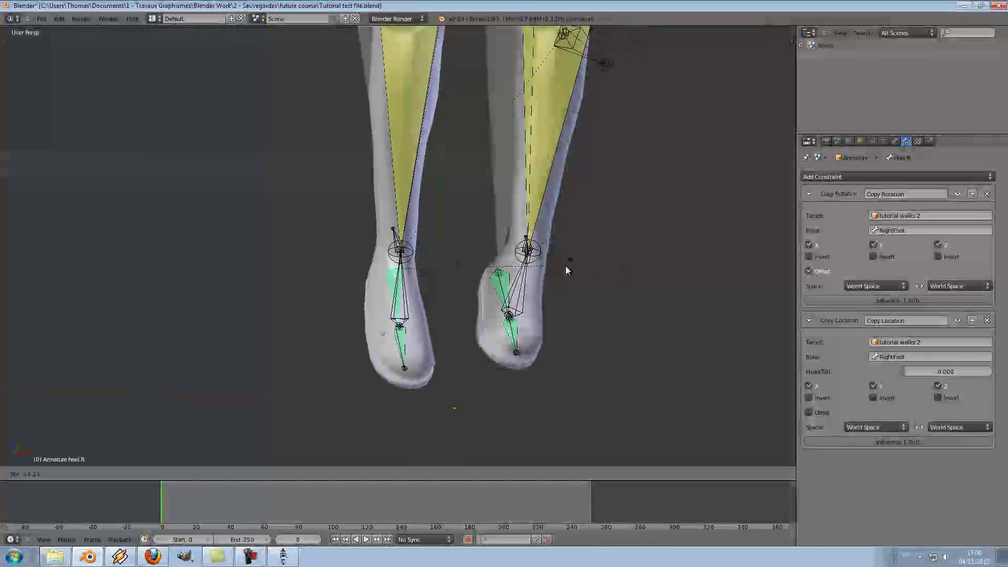
{"action": "key", "text": "z"}
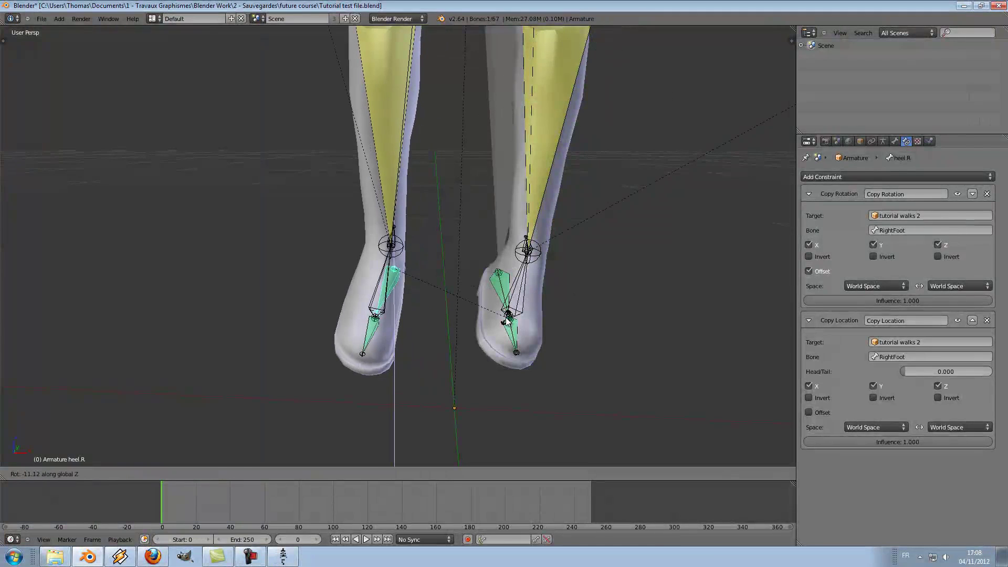
{"action": "middle_click_drag", "start_coordinate": [576, 340], "coordinate": [526, 361]}
{"action": "key", "text": "r"}
{"action": "key", "text": "r"}
{"action": "left_click", "coordinate": [526, 337]}
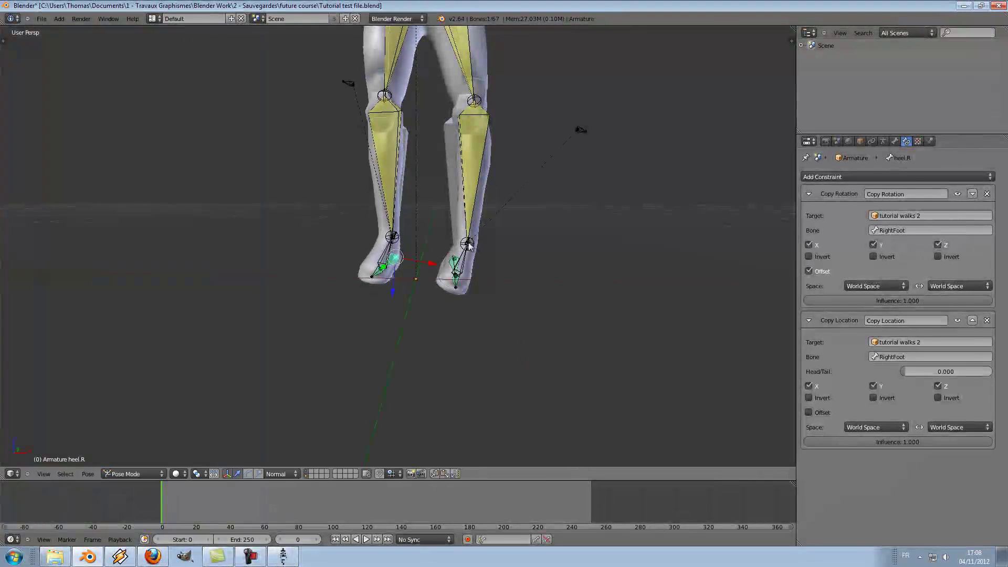
- Enable Offset on heel.L's Copy Rotation constraint and rotate the bone so the left foot points forward
{"action": "left_click", "coordinate": [809, 271]}
{"action": "left_click", "coordinate": [557, 110]}
{"action": "key", "text": "r"}
{"action": "left_click", "coordinate": [540, 399]}
{"action": "key", "text": "r"}
{"action": "key", "text": "r"}
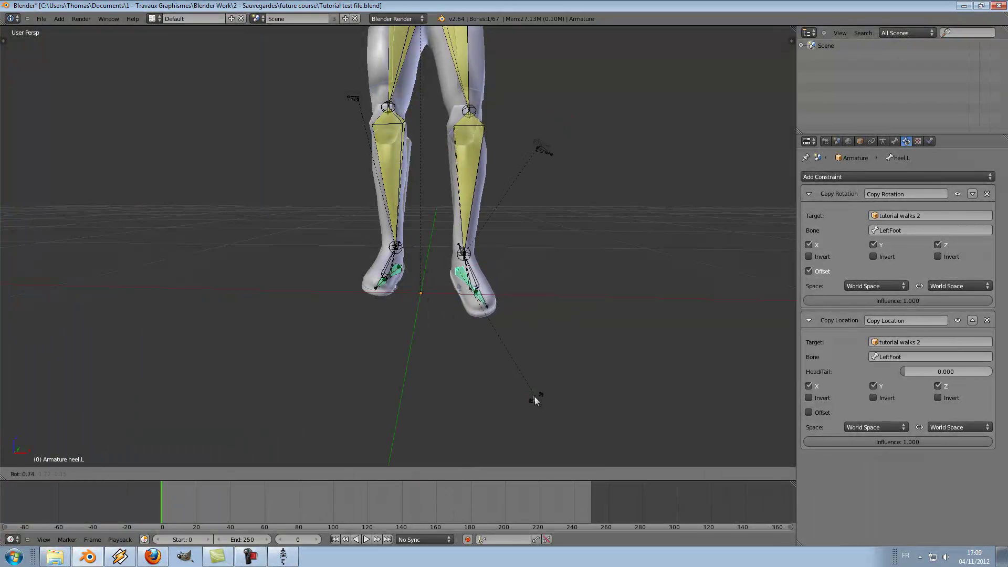
{"action": "left_click", "coordinate": [519, 379]}
- Scrub through the walk to check both feet with the corrected heel rotations
{"action": "scroll", "coordinate": [533, 377], "scroll_direction": "down", "scroll_amount": 4}
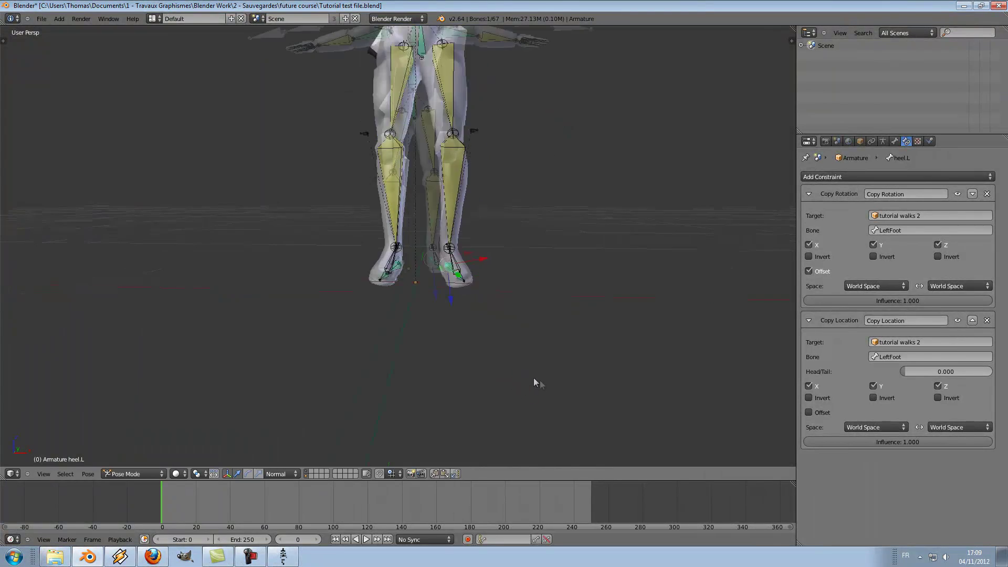
{"action": "middle_click_drag", "start_coordinate": [590, 317], "coordinate": [586, 344], "text": "shift"}
{"action": "left_click", "coordinate": [187, 499]}
{"action": "left_click_drag", "start_coordinate": [187, 502], "coordinate": [216, 503]}
{"action": "scroll", "coordinate": [311, 392], "scroll_direction": "down", "scroll_amount": 5}
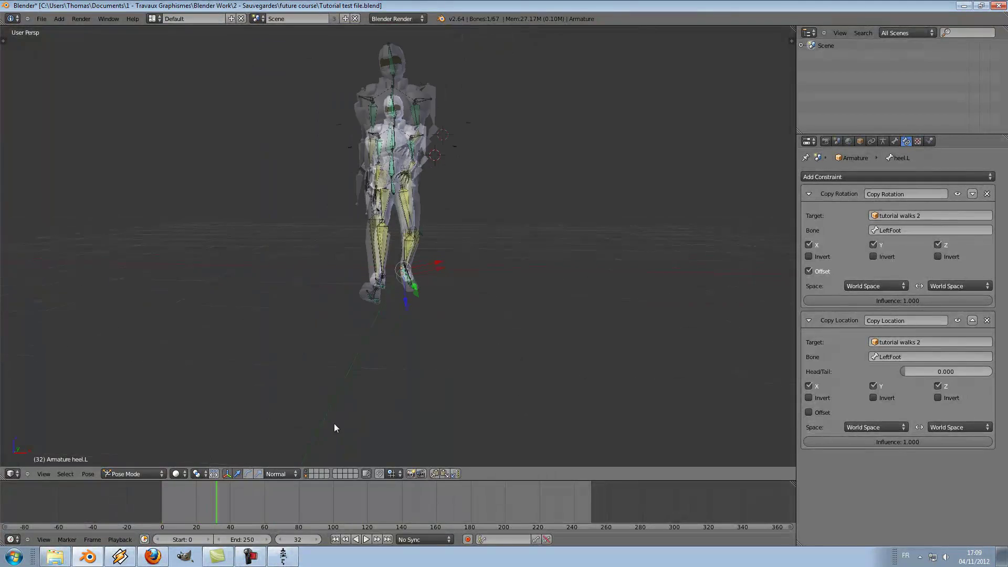
{"action": "middle_click_drag", "start_coordinate": [327, 410], "coordinate": [324, 426], "text": "shift"}
{"action": "scroll", "coordinate": [325, 427], "scroll_direction": "up", "scroll_amount": 2}
{"action": "mouse_move", "coordinate": [216, 503]}
{"action": "left_mouse_down"}
{"action": "mouse_move", "coordinate": [240, 504]}
{"action": "mouse_move", "coordinate": [179, 503]}
{"action": "mouse_move", "coordinate": [234, 505]}
{"action": "mouse_move", "coordinate": [203, 512]}
{"action": "left_mouse_up"}
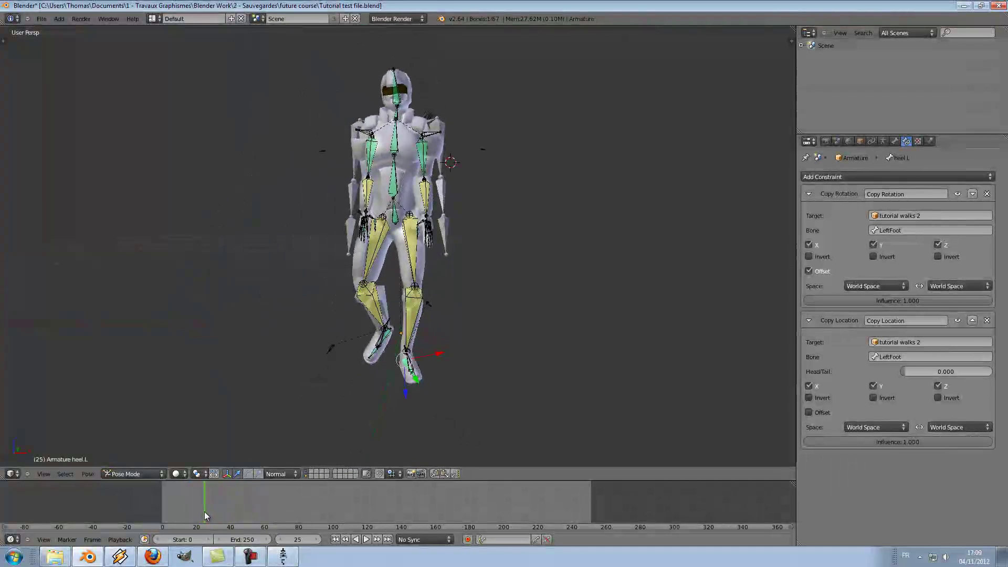
- Fine-tune the rotation of heel.L at frame 25
{"action": "scroll", "coordinate": [545, 404], "scroll_direction": "up", "scroll_amount": 3}
{"action": "key", "text": "r"}
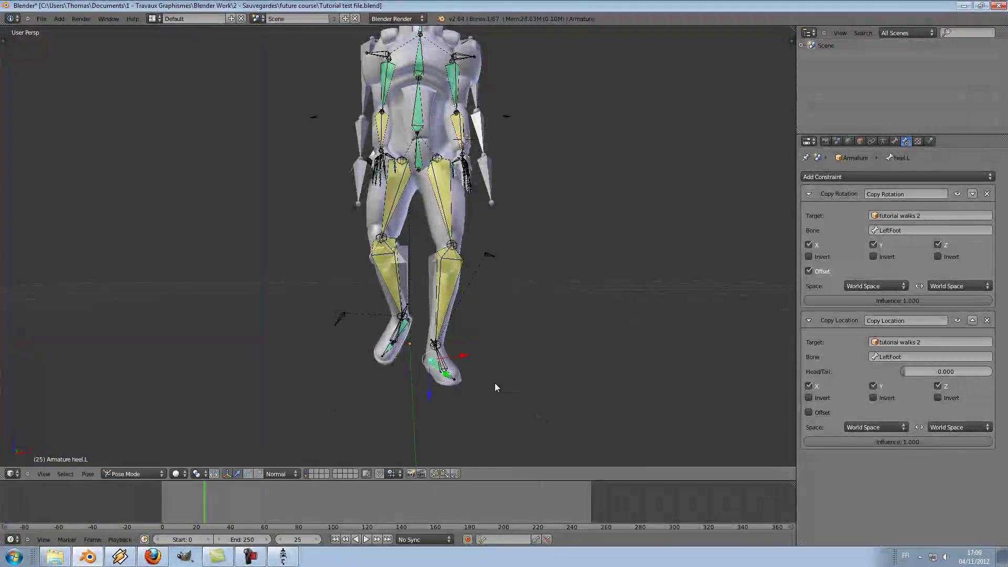
{"action": "left_click", "coordinate": [421, 357]}
- Review the walk up to frame 44 with only the first layer displayed, and turn the other layer back on
{"action": "left_click_drag", "start_coordinate": [218, 509], "coordinate": [234, 506]}
{"action": "scroll", "coordinate": [465, 369], "scroll_direction": "down", "scroll_amount": 7}
{"action": "middle_click_drag", "start_coordinate": [465, 369], "coordinate": [418, 409]}
{"action": "left_click", "coordinate": [307, 472]}
{"action": "middle_click_drag", "start_coordinate": [289, 411], "coordinate": [319, 407], "text": "shift"}
{"action": "mouse_move", "coordinate": [194, 503]}
{"action": "left_mouse_down"}
{"action": "mouse_move", "coordinate": [282, 505]}
{"action": "mouse_move", "coordinate": [200, 503]}
{"action": "left_mouse_up"}
{"action": "left_click_drag", "start_coordinate": [214, 504], "coordinate": [238, 512]}
{"action": "scroll", "coordinate": [329, 403], "scroll_direction": "up", "scroll_amount": 3}
{"action": "middle_click_drag", "start_coordinate": [330, 403], "coordinate": [335, 383]}
{"action": "left_click", "coordinate": [311, 476], "text": "shift"}
- Set upper_arm.L's Copy Rotation constraint to Local Space for target and owner, enable Offset, and rotate the bone away from the torso
{"action": "middle_click_drag", "start_coordinate": [423, 309], "coordinate": [400, 332], "text": "shift"}
{"action": "right_click", "coordinate": [397, 254]}
{"action": "middle_click_drag", "start_coordinate": [449, 289], "coordinate": [490, 285]}
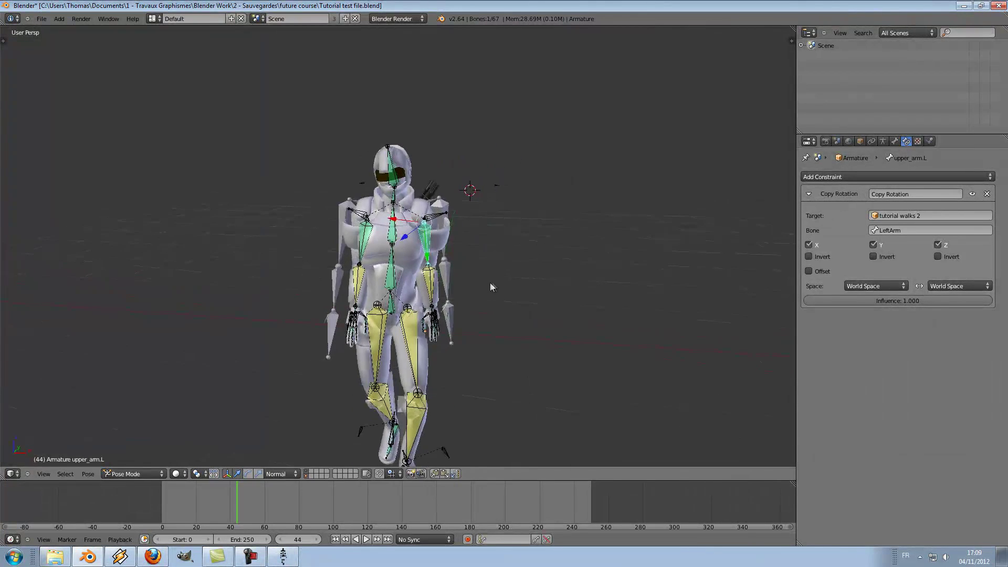
{"action": "scroll", "coordinate": [491, 286], "scroll_direction": "up", "scroll_amount": 2}
{"action": "left_click", "coordinate": [869, 286]}
{"action": "left_click", "coordinate": [874, 241]}
{"action": "left_click", "coordinate": [957, 284]}
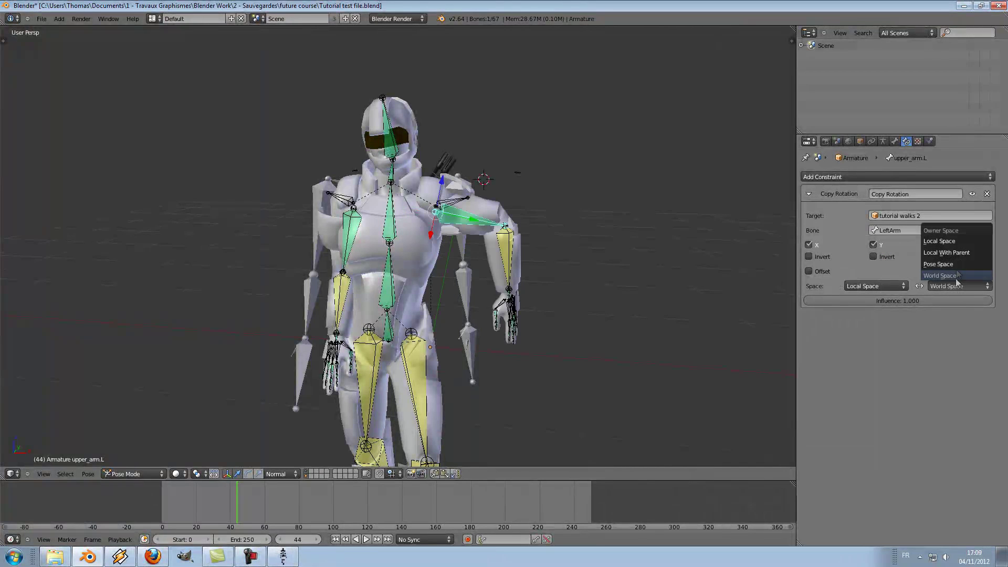
{"action": "left_click", "coordinate": [959, 241]}
{"action": "left_click", "coordinate": [809, 271]}
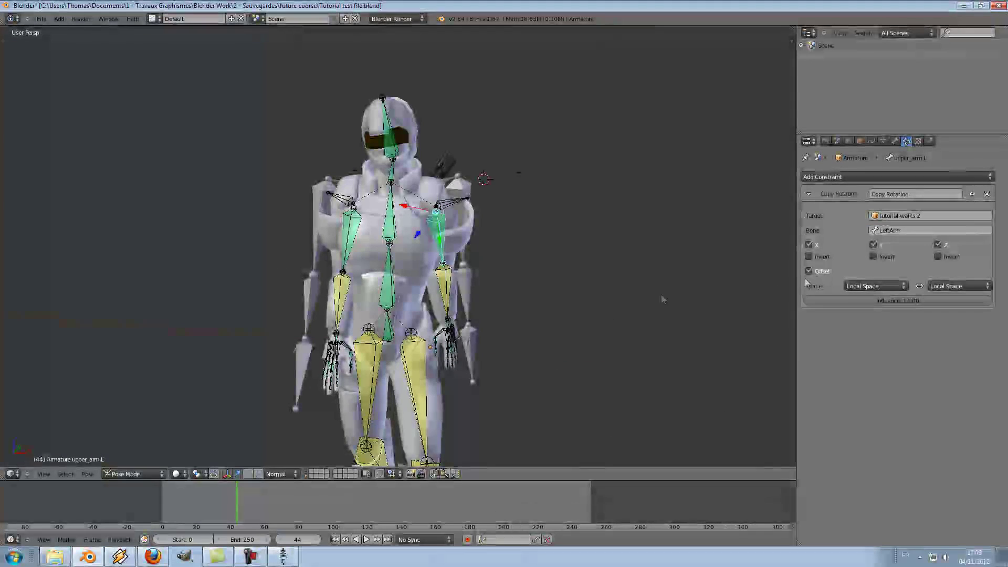
{"action": "key", "text": "r"}
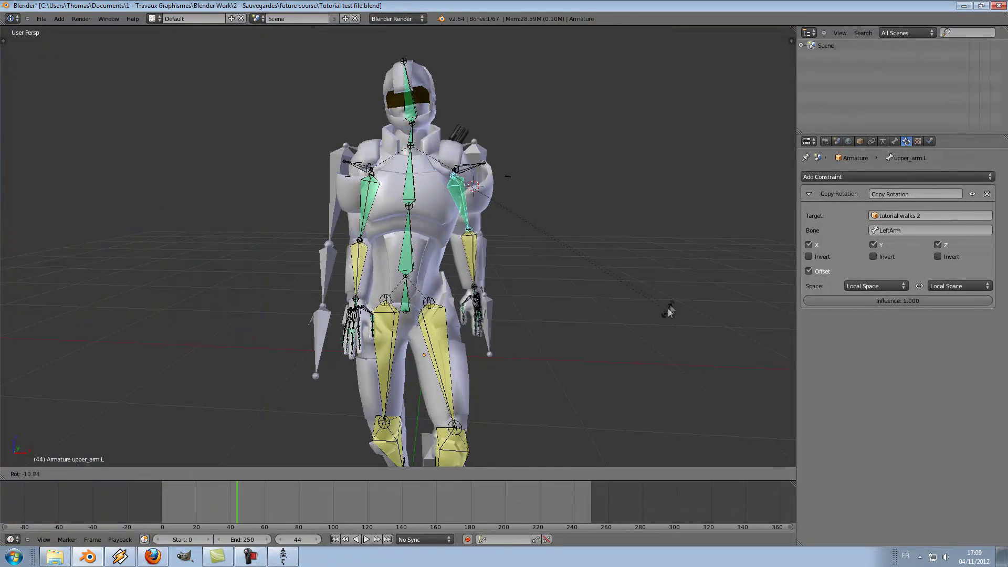
{"action": "left_click", "coordinate": [673, 300]}
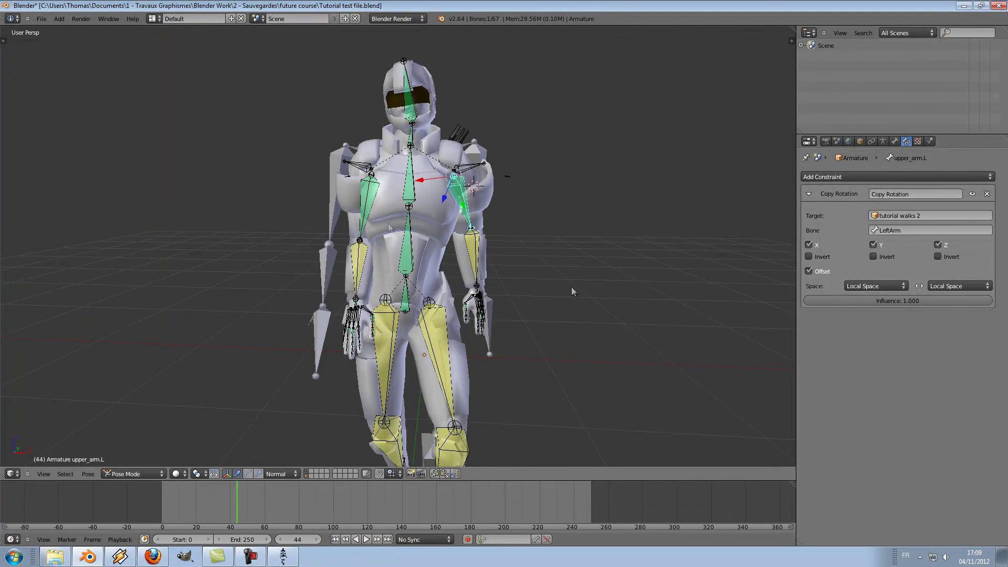
- Set both the target and owner space of upper_arm.R's Copy Rotation constraint to Local Space
{"action": "right_click", "coordinate": [370, 205]}
{"action": "left_click", "coordinate": [872, 286]}
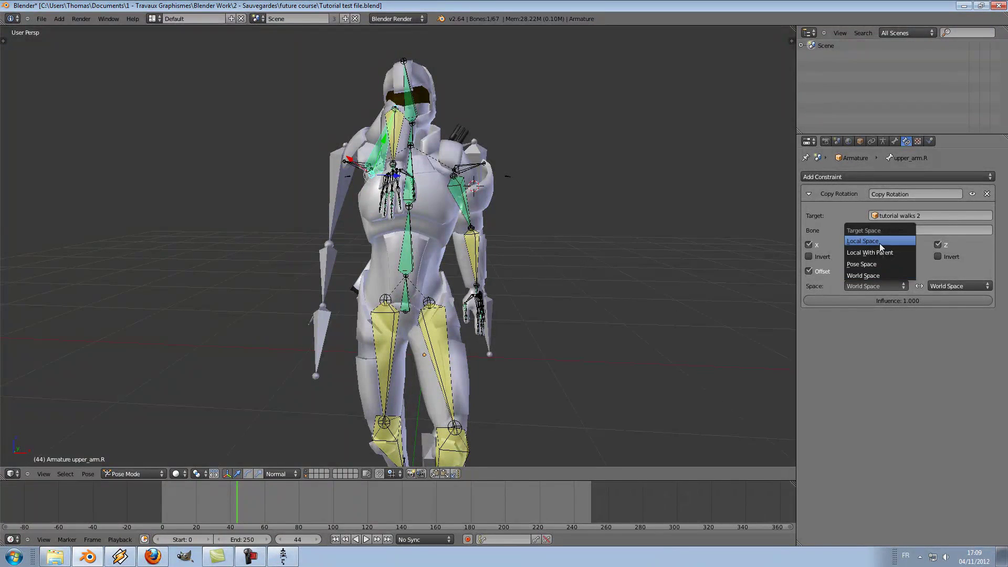
{"action": "left_click", "coordinate": [881, 247]}
{"action": "left_click", "coordinate": [959, 286]}
{"action": "left_click", "coordinate": [945, 241]}
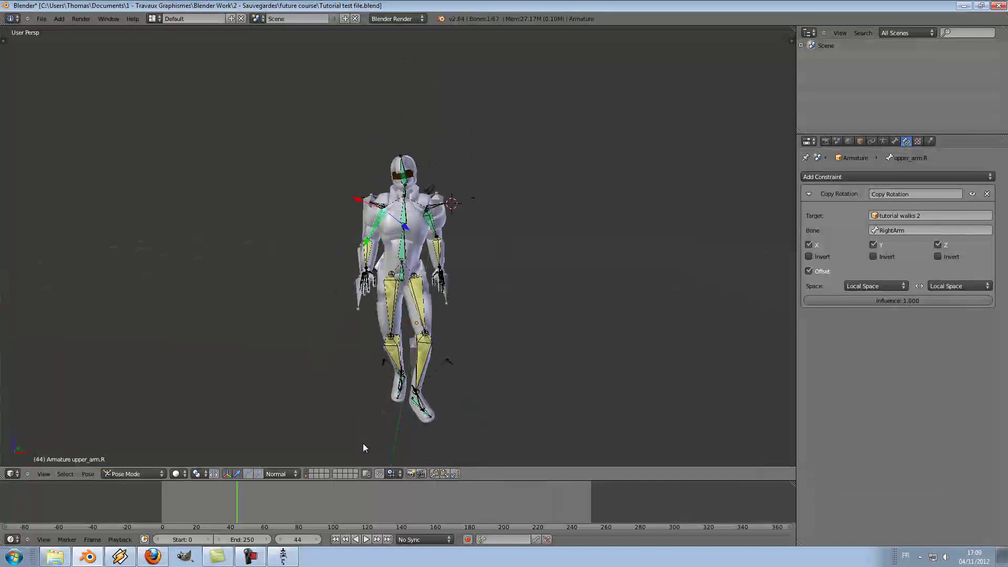
- Check the arms through to frame 64 with the character rig hidden, and redisplay the rig
{"action": "left_click_drag", "start_coordinate": [200, 496], "coordinate": [272, 524]}
{"action": "left_click", "coordinate": [307, 471]}
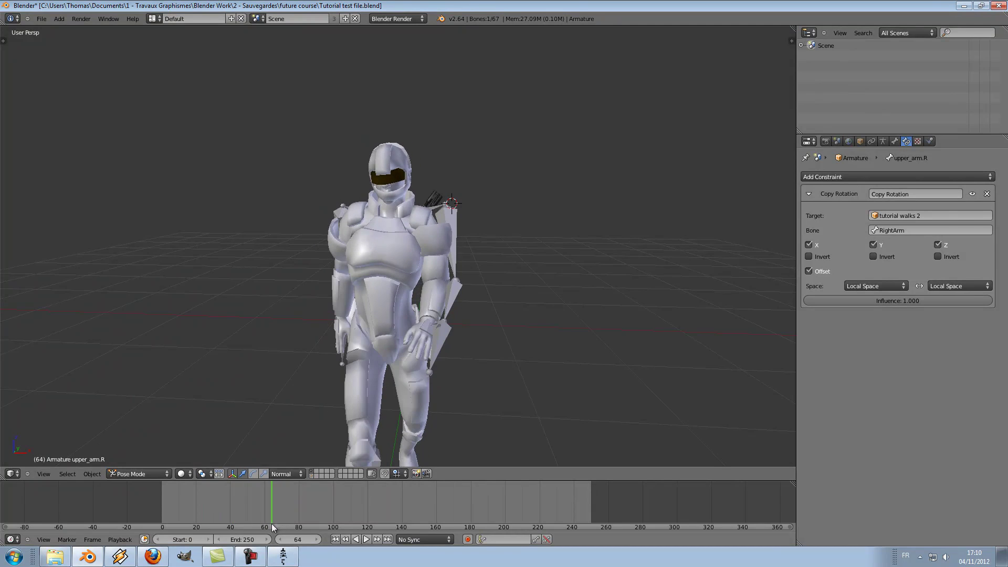
{"action": "left_click", "coordinate": [312, 476]}
- Set the Head bone's Copy Rotation constraint to Local Space for both spaces, enable Offset, and rotate the head freely to correct its tilt
{"action": "right_click", "coordinate": [403, 202]}
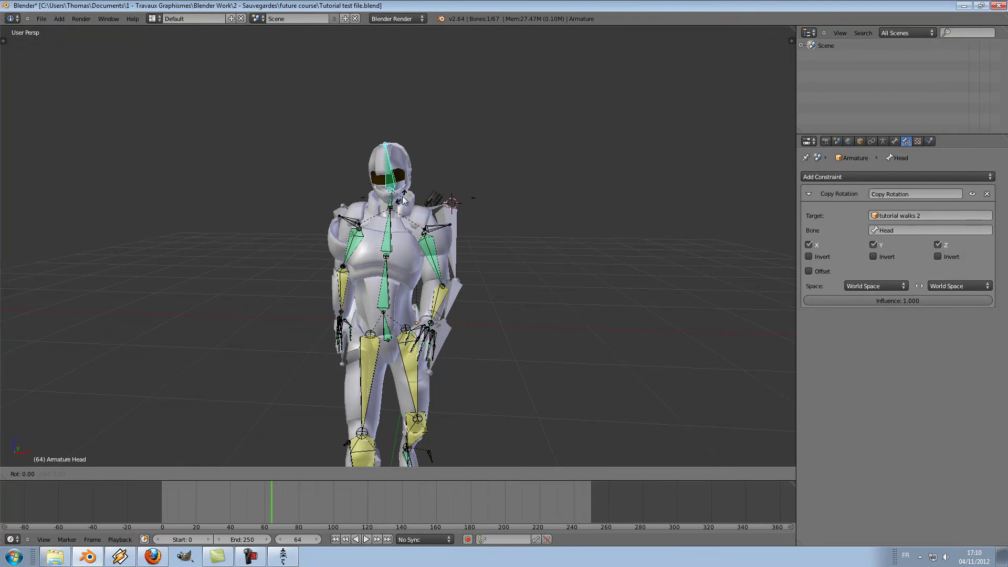
{"action": "left_click", "coordinate": [860, 285]}
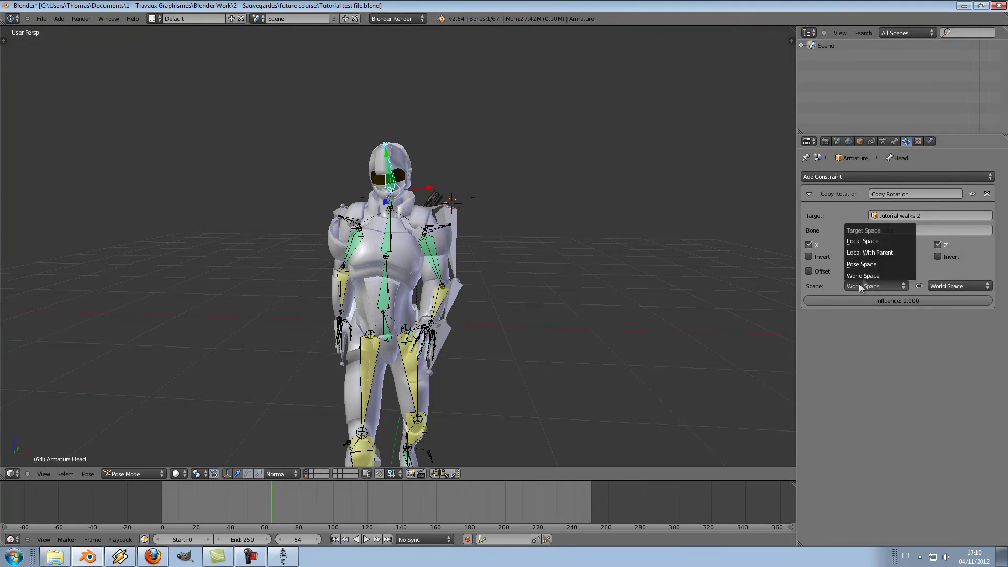
{"action": "left_click", "coordinate": [868, 240]}
{"action": "left_click", "coordinate": [945, 285]}
{"action": "left_click", "coordinate": [949, 241]}
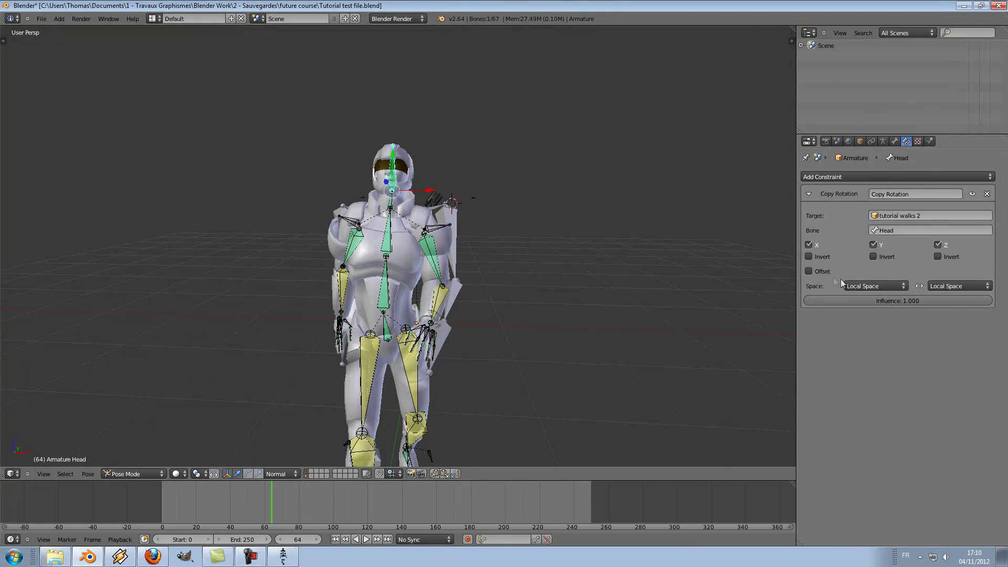
{"action": "key", "text": "r"}
{"action": "key", "text": "r"}
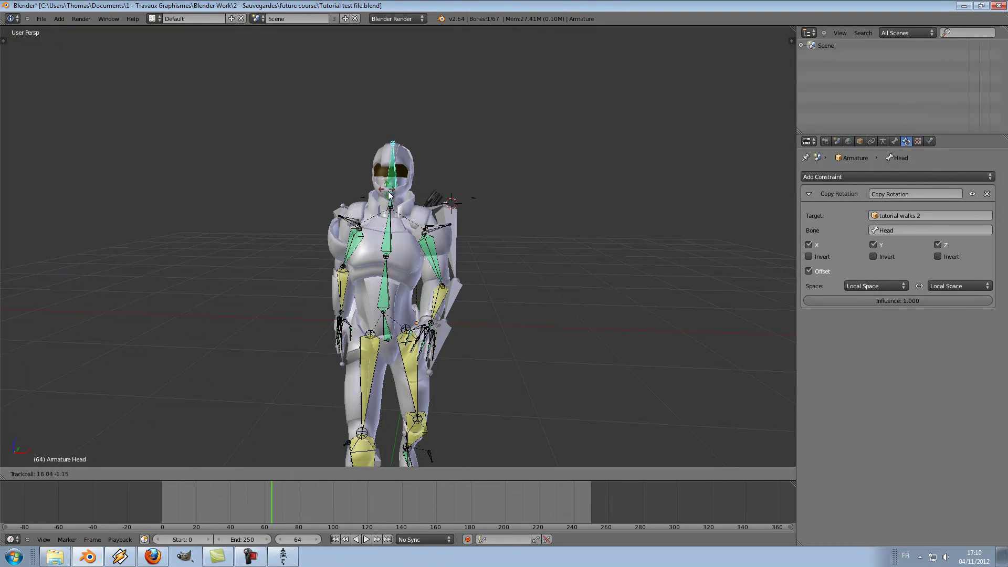
{"action": "left_click", "coordinate": [391, 193]}
- Set neck1's Copy Rotation constraint to Local Space for target and owner, and enable Offset
{"action": "middle_click_drag", "start_coordinate": [455, 201], "coordinate": [398, 258]}
{"action": "key", "text": "KP_Decimal"}
{"action": "scroll", "coordinate": [410, 206], "scroll_direction": "down", "scroll_amount": 6}
{"action": "middle_click_drag", "start_coordinate": [398, 259], "coordinate": [384, 233], "text": "shift"}
{"action": "right_click", "coordinate": [374, 276]}
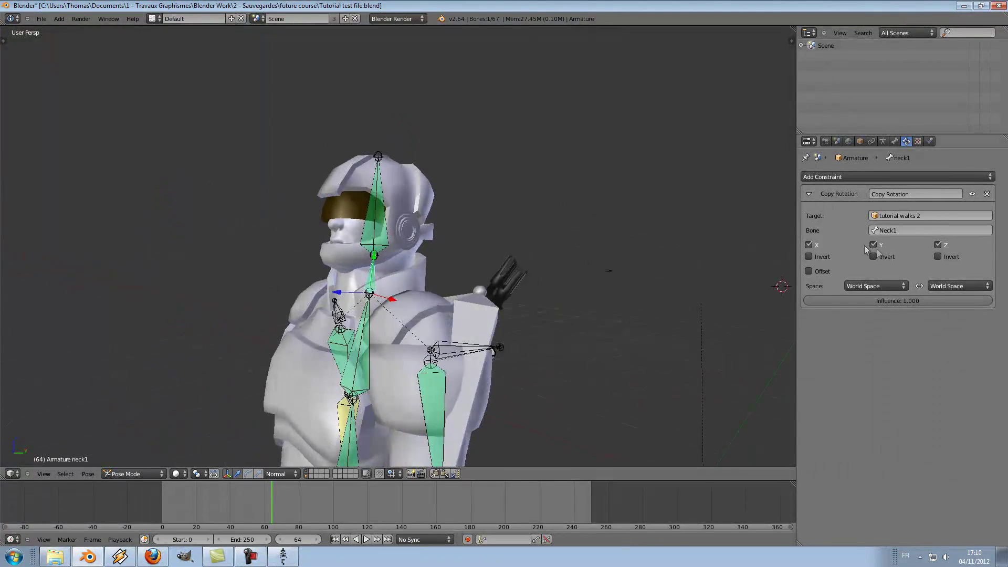
{"action": "left_click", "coordinate": [883, 286]}
{"action": "left_click", "coordinate": [872, 241]}
{"action": "left_click", "coordinate": [953, 286]}
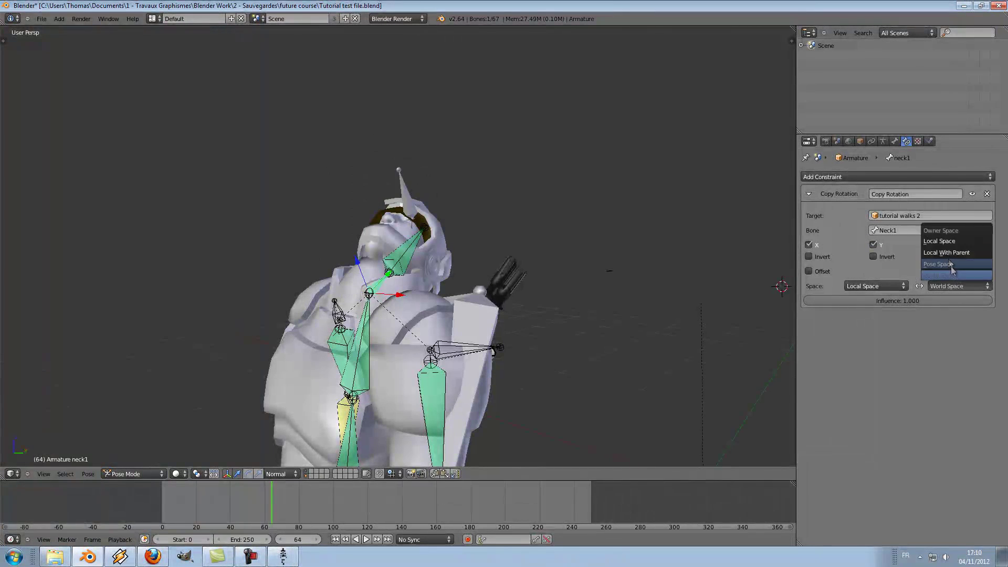
{"action": "left_click", "coordinate": [939, 241]}
{"action": "left_click", "coordinate": [808, 271]}
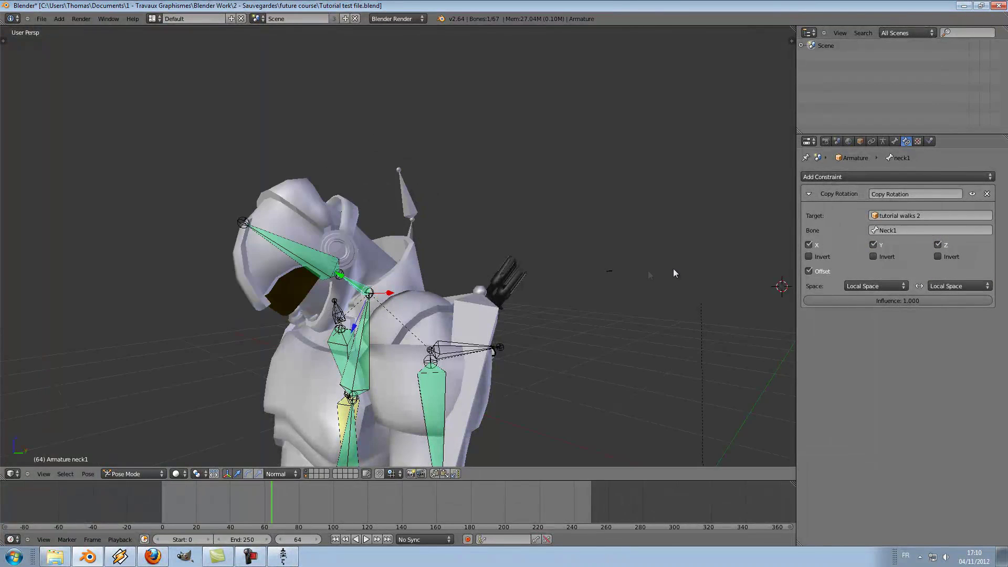
- Rotate neck1 at frame 64 until the head sits upright and centred above the shoulders
{"action": "middle_click_drag", "start_coordinate": [710, 283], "coordinate": [553, 407]}
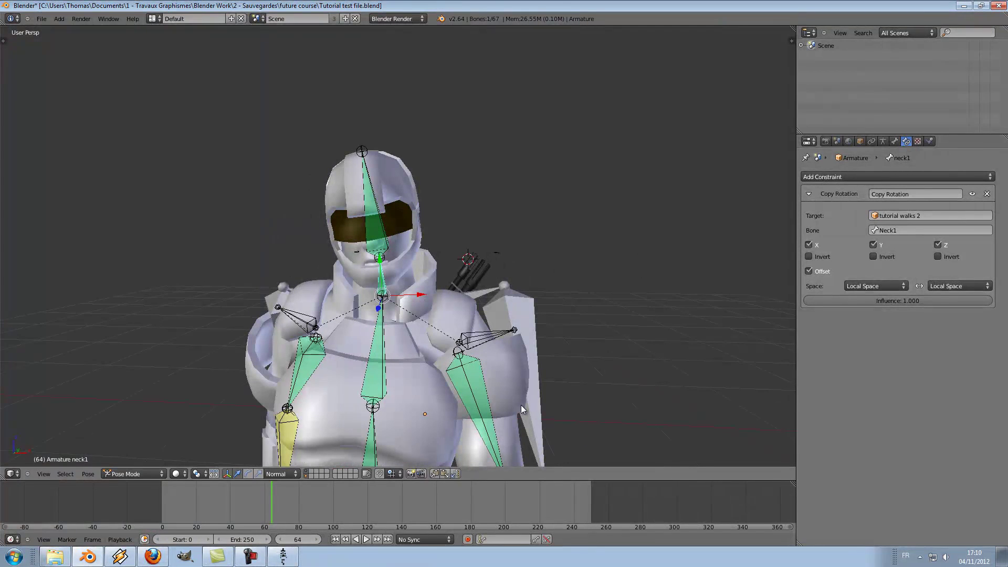
{"action": "key", "text": "r"}
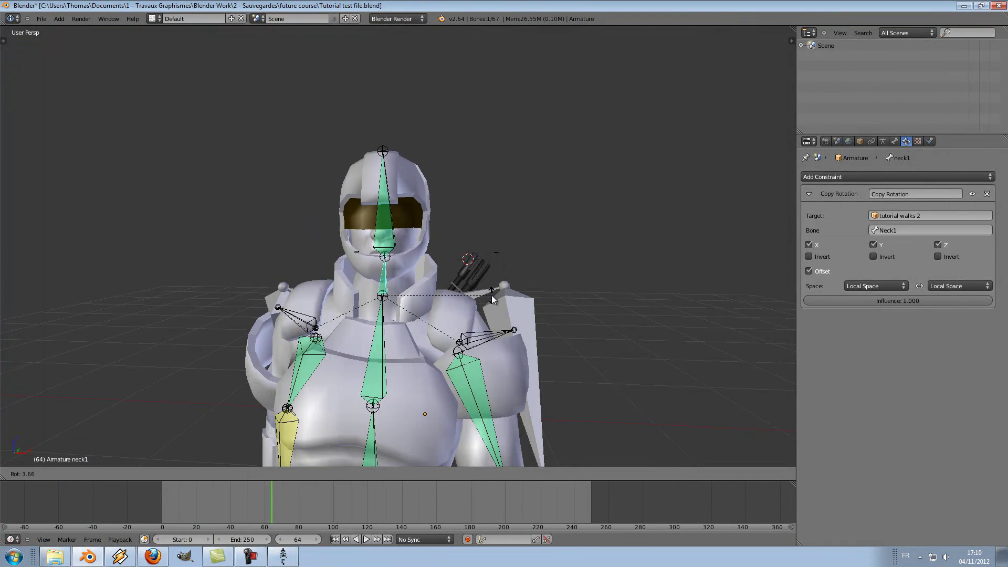
{"action": "left_click", "coordinate": [492, 299]}
- Go to frame 19 and move the tutorial walks 2 armature to a hidden layer
{"action": "scroll", "coordinate": [565, 289], "scroll_direction": "down", "scroll_amount": 6}
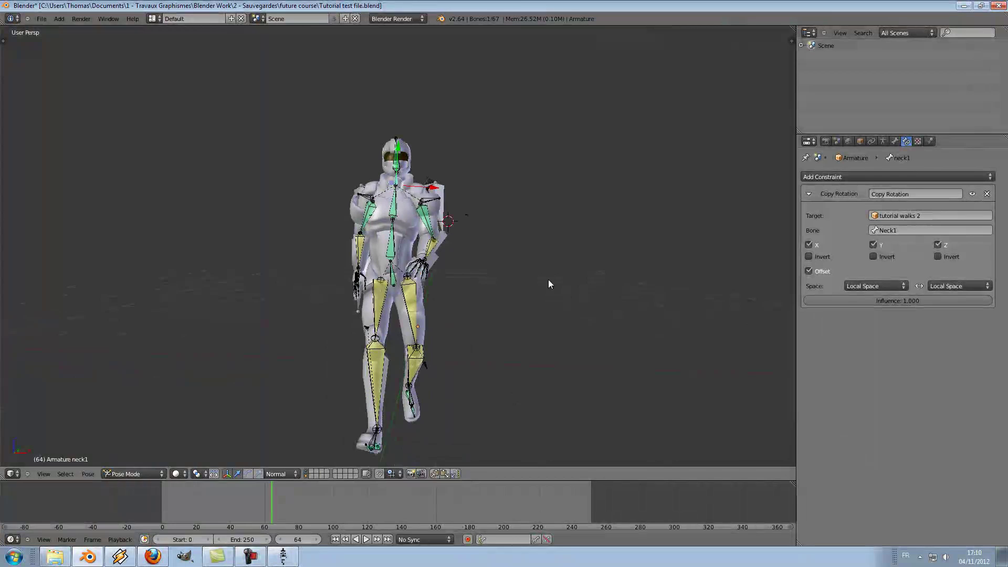
{"action": "left_click_drag", "start_coordinate": [215, 503], "coordinate": [195, 516]}
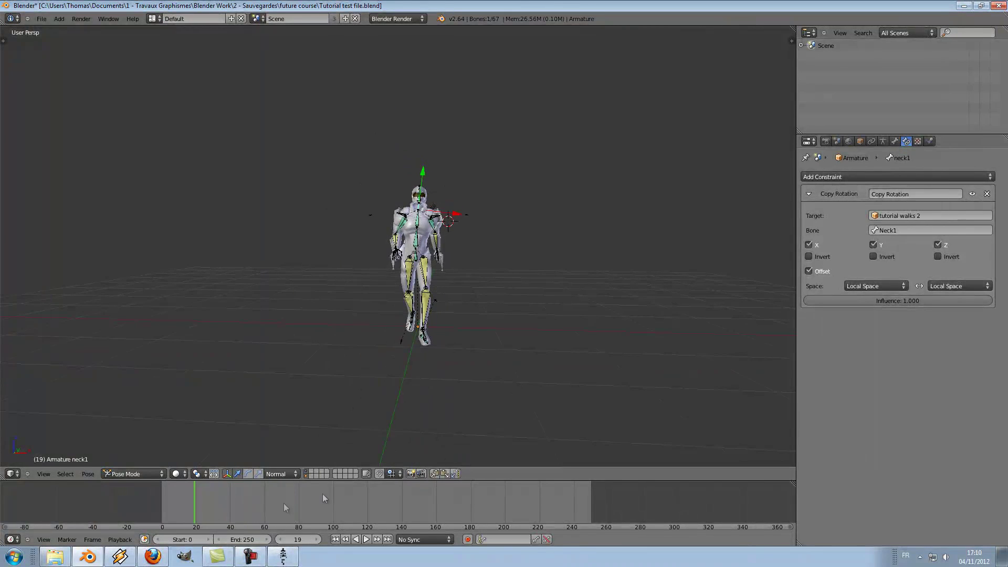
{"action": "left_click", "coordinate": [308, 474]}
{"action": "right_click", "coordinate": [449, 274]}
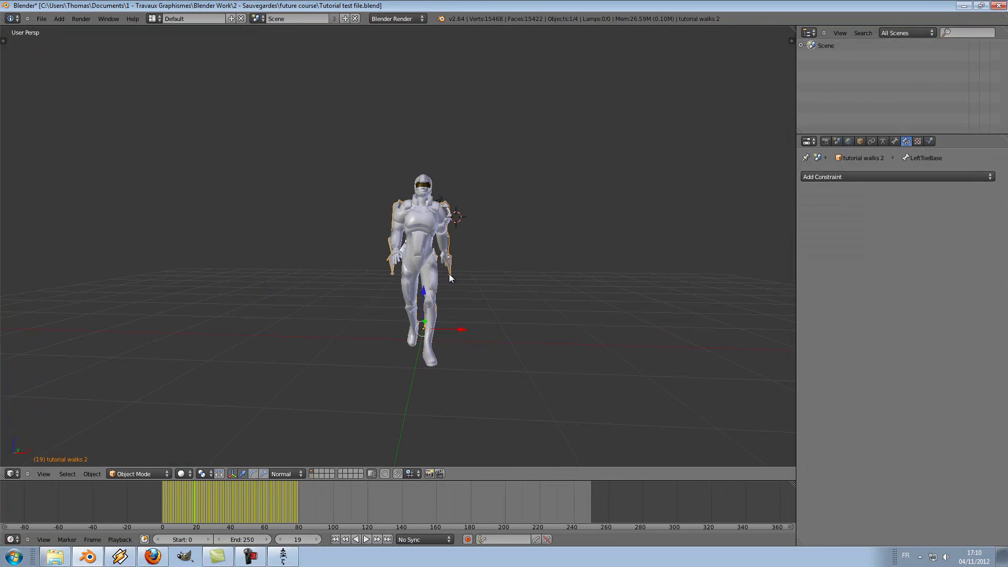
{"action": "key", "text": "m"}
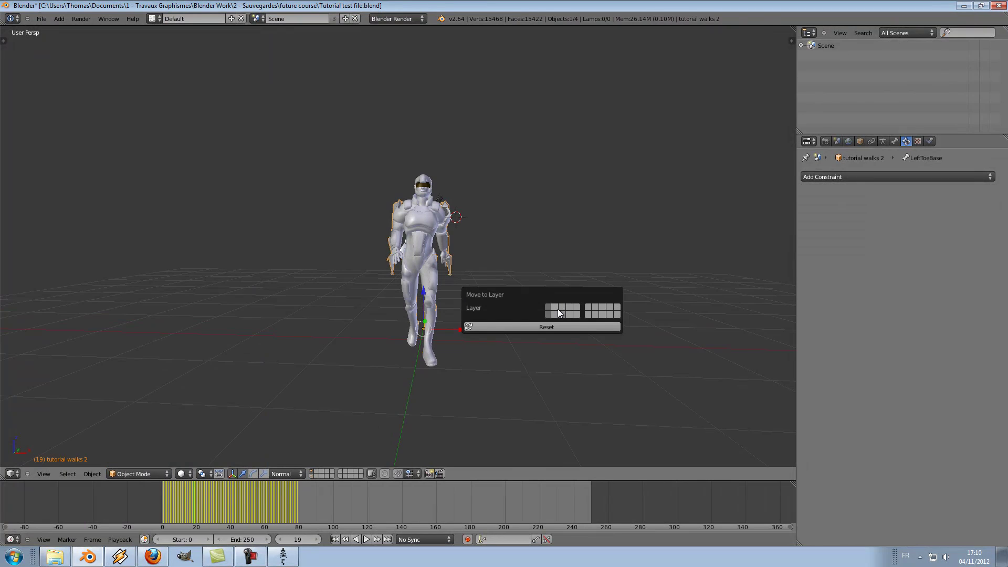
{"action": "left_click", "coordinate": [559, 313]}
- Play the walk with only the character displayed, and scrub to frame 41 to inspect the legs
{"action": "key", "text": "alt+a"}
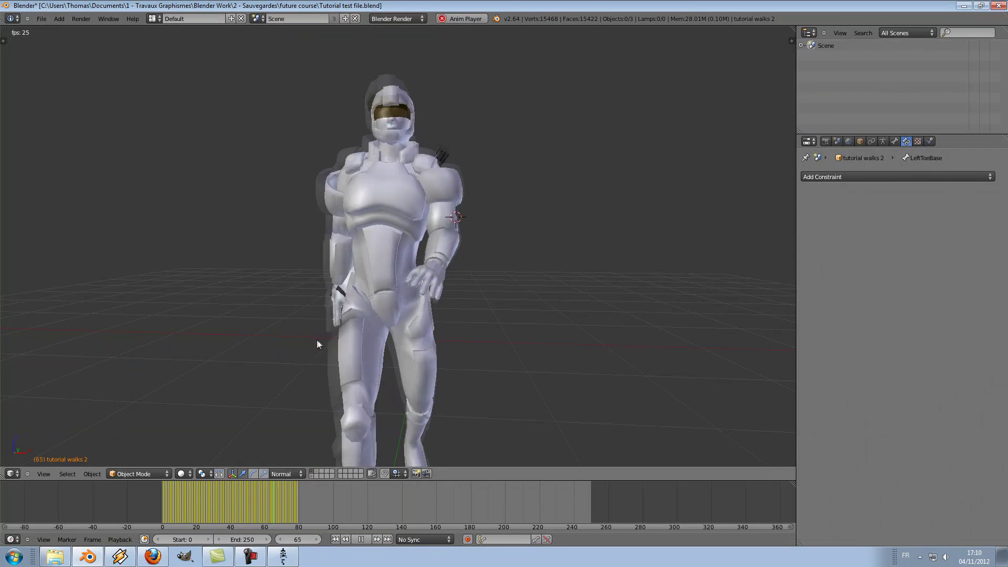
{"action": "key", "text": "Escape"}
{"action": "left_click_drag", "start_coordinate": [194, 505], "coordinate": [231, 525]}
{"action": "middle_click_drag", "start_coordinate": [344, 450], "coordinate": [332, 424]}
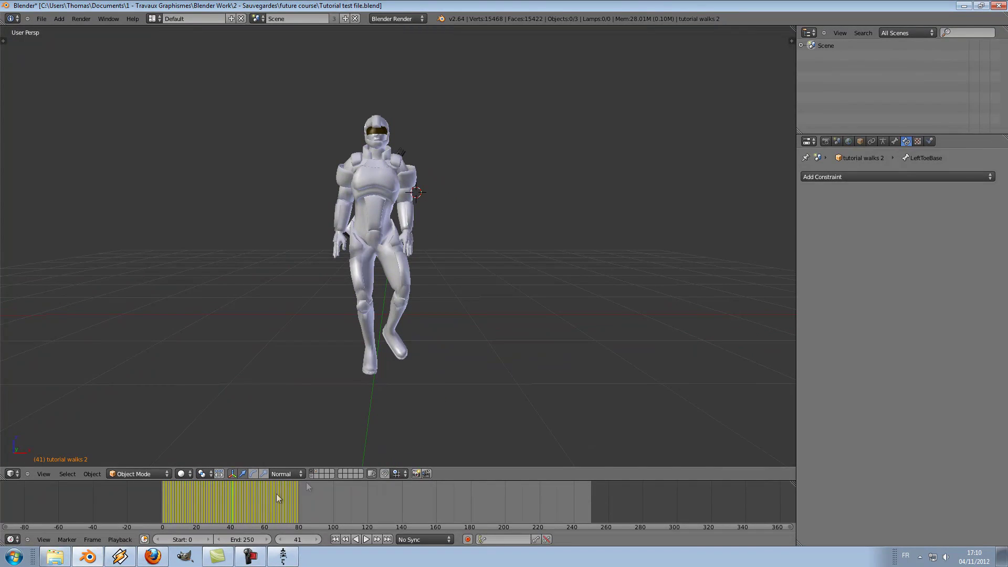
- Display the rig layer, move the knee.L target bone inward closer to the left leg, and select knee.R
{"action": "left_click", "coordinate": [316, 471], "text": "shift"}
{"action": "right_click", "coordinate": [437, 345]}
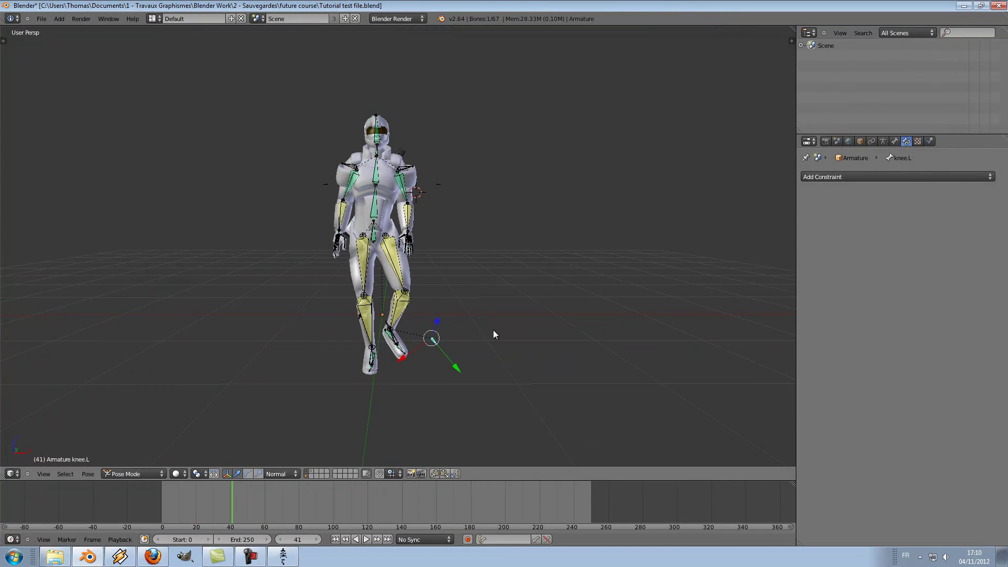
{"action": "key", "text": "g"}
{"action": "left_click", "coordinate": [478, 311]}
{"action": "right_click", "coordinate": [355, 321]}
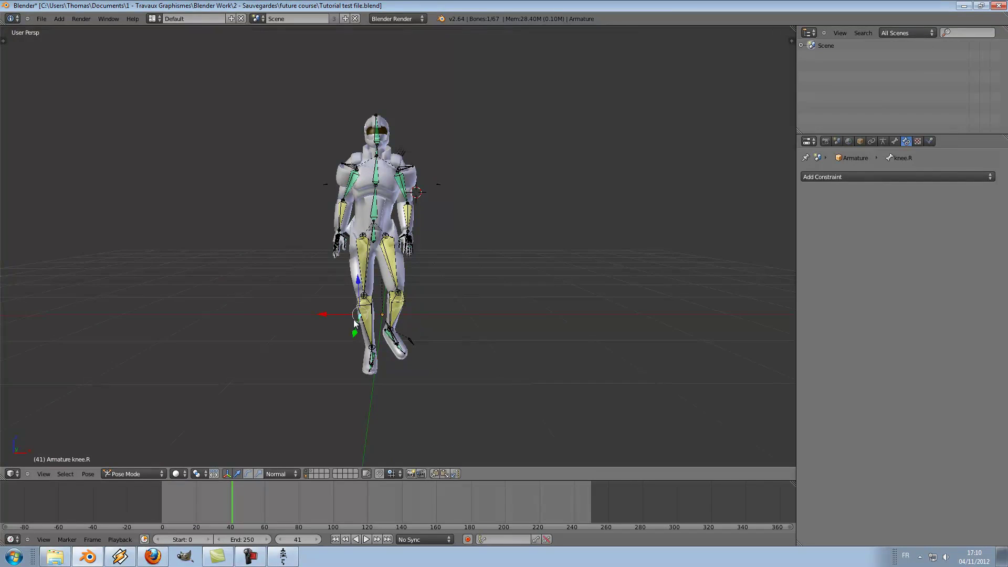
- Play back the walk without the rig to check the knee direction, and return to frame 6
{"action": "left_click_drag", "start_coordinate": [188, 494], "coordinate": [184, 513]}
{"action": "left_click", "coordinate": [310, 471]}
{"action": "key", "text": "alt+a"}
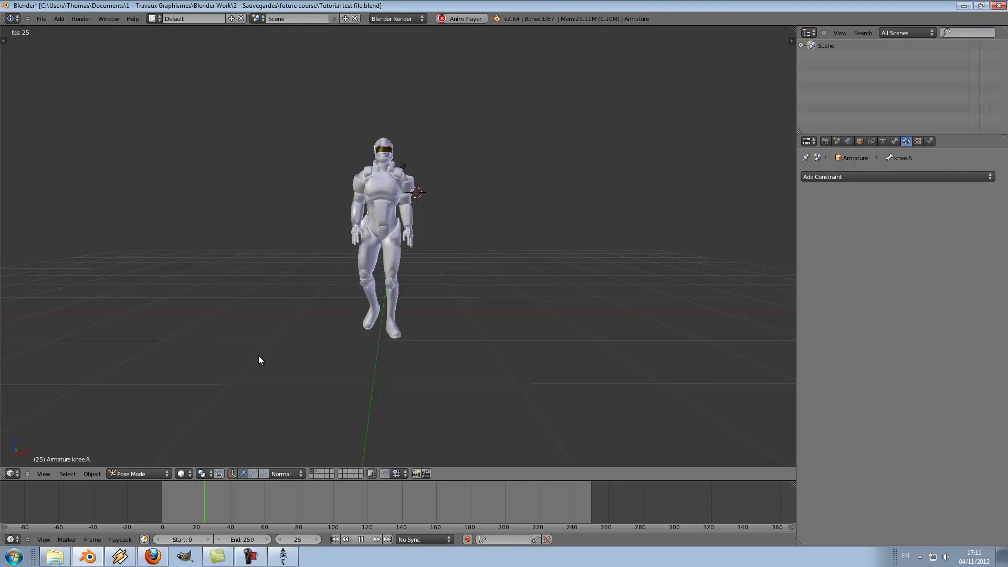
{"action": "key", "text": "alt+a"}
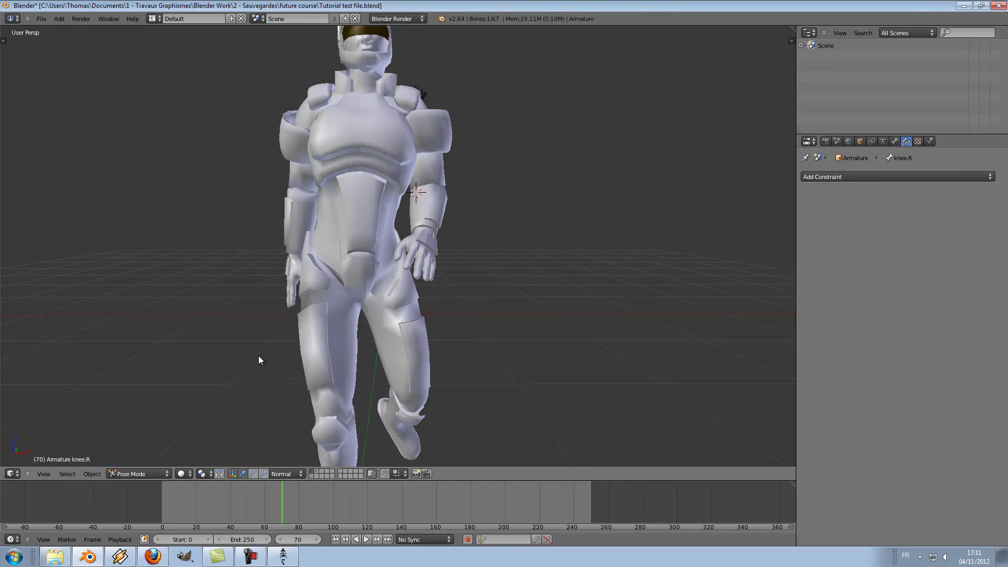
{"action": "left_click_drag", "start_coordinate": [225, 495], "coordinate": [172, 510]}
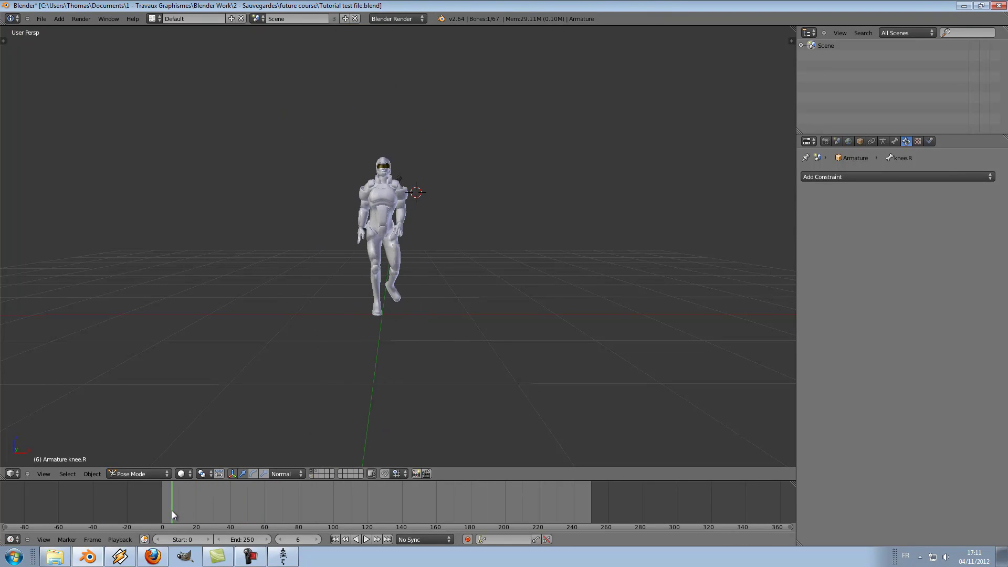
- Redisplay the rig and enable Offset on the Copy Location constraints of heel.R and heel.L
{"action": "left_click", "coordinate": [311, 475]}
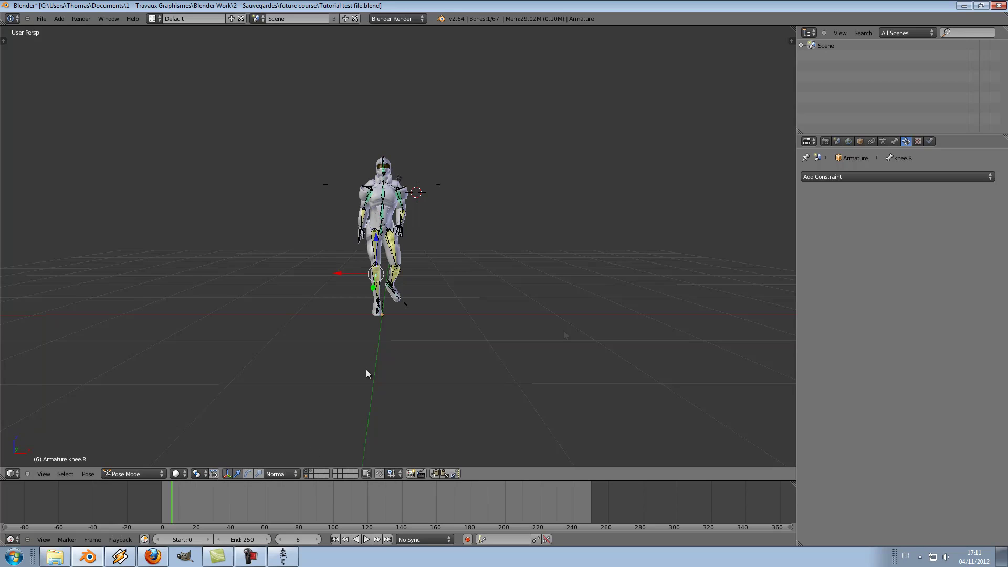
{"action": "middle_click_drag", "start_coordinate": [588, 327], "coordinate": [520, 336]}
{"action": "key", "text": "KP_Decimal"}
{"action": "scroll", "coordinate": [520, 336], "scroll_direction": "down", "scroll_amount": 8}
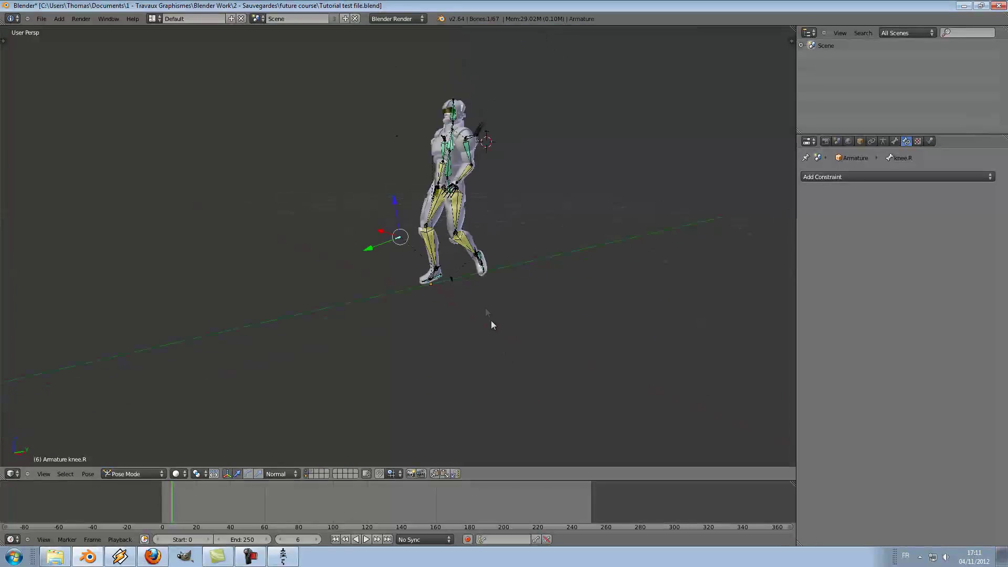
{"action": "scroll", "coordinate": [453, 298], "scroll_direction": "up", "scroll_amount": 3}
{"action": "right_click", "coordinate": [480, 363]}
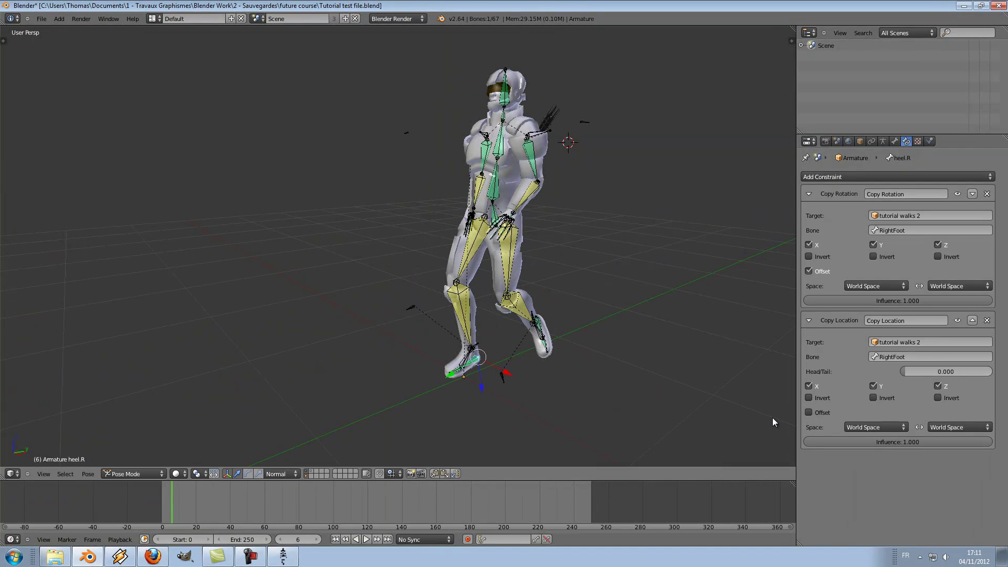
{"action": "left_click", "coordinate": [810, 413]}
{"action": "right_click", "coordinate": [547, 317]}
{"action": "left_click", "coordinate": [809, 412]}
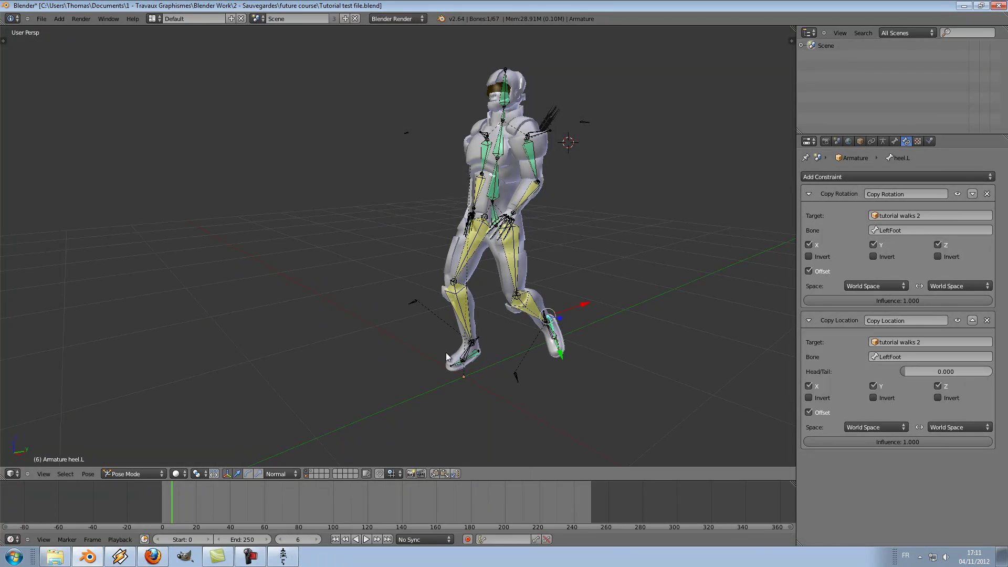
- Turn on automatic keyframing at frame 19 and reposition the heel.L bone
{"action": "left_click_drag", "start_coordinate": [226, 490], "coordinate": [177, 487]}
{"action": "scroll", "coordinate": [341, 352], "scroll_direction": "down", "scroll_amount": 2}
{"action": "mouse_move", "coordinate": [371, 371]}
{"action": "middle_mouse_down", "text": "shift"}
{"action": "mouse_move", "coordinate": [396, 367]}
{"action": "mouse_move", "coordinate": [355, 383]}
{"action": "middle_mouse_up", "text": "shift"}
{"action": "middle_click_drag", "start_coordinate": [268, 432], "coordinate": [275, 409]}
{"action": "mouse_move", "coordinate": [176, 510]}
{"action": "left_mouse_down"}
{"action": "mouse_move", "coordinate": [211, 508]}
{"action": "mouse_move", "coordinate": [149, 498]}
{"action": "mouse_move", "coordinate": [194, 504]}
{"action": "left_mouse_up"}
{"action": "left_click", "coordinate": [467, 539]}
{"action": "key", "text": "g"}
{"action": "left_click", "coordinate": [401, 372]}
- Raise heel.L at frame 50 and insert a keyframe for it
{"action": "middle_click_drag", "start_coordinate": [368, 396], "coordinate": [437, 411], "text": "shift"}
{"action": "left_click_drag", "start_coordinate": [213, 503], "coordinate": [247, 505]}
{"action": "middle_click_drag", "start_coordinate": [209, 399], "coordinate": [259, 411], "text": "shift"}
{"action": "left_click_drag", "start_coordinate": [259, 411], "coordinate": [263, 359]}
{"action": "key", "text": "i"}
- Select heel.R and spine.01, set the transform orientation to Global, and raise both bones along Z at frame 67
{"action": "left_click_drag", "start_coordinate": [235, 503], "coordinate": [195, 496]}
{"action": "right_click", "coordinate": [621, 374]}
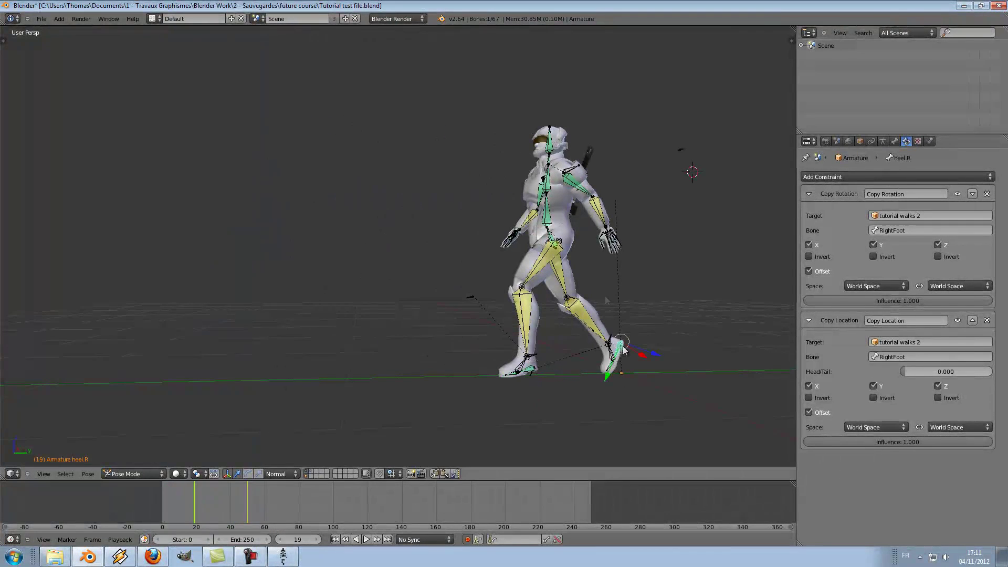
{"action": "right_click", "coordinate": [551, 239], "text": "shift"}
{"action": "left_click_drag", "start_coordinate": [202, 497], "coordinate": [248, 496]}
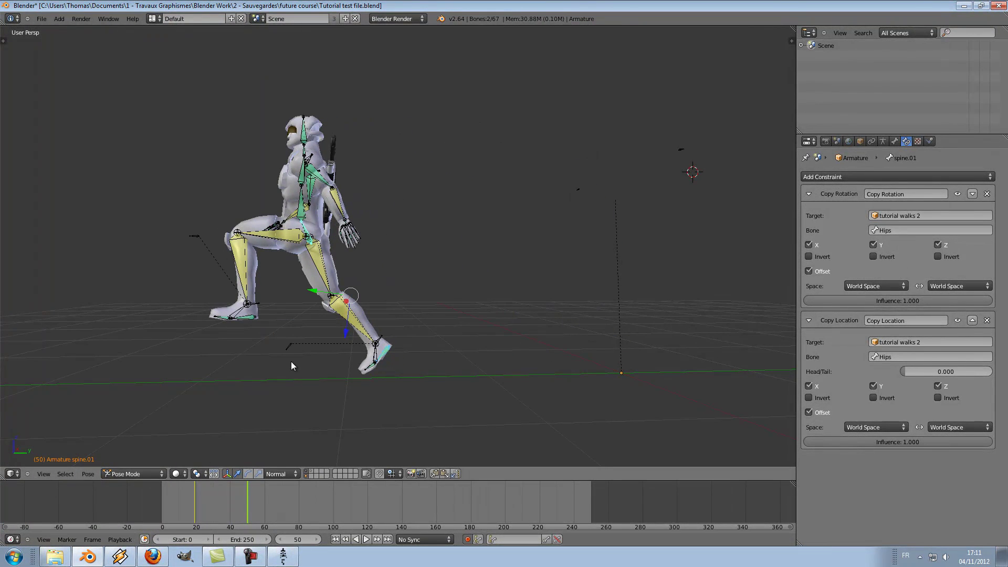
{"action": "middle_click_drag", "start_coordinate": [243, 411], "coordinate": [268, 422], "text": "shift"}
{"action": "left_click_drag", "start_coordinate": [253, 503], "coordinate": [277, 502]}
{"action": "middle_click_drag", "start_coordinate": [209, 413], "coordinate": [250, 412], "text": "shift"}
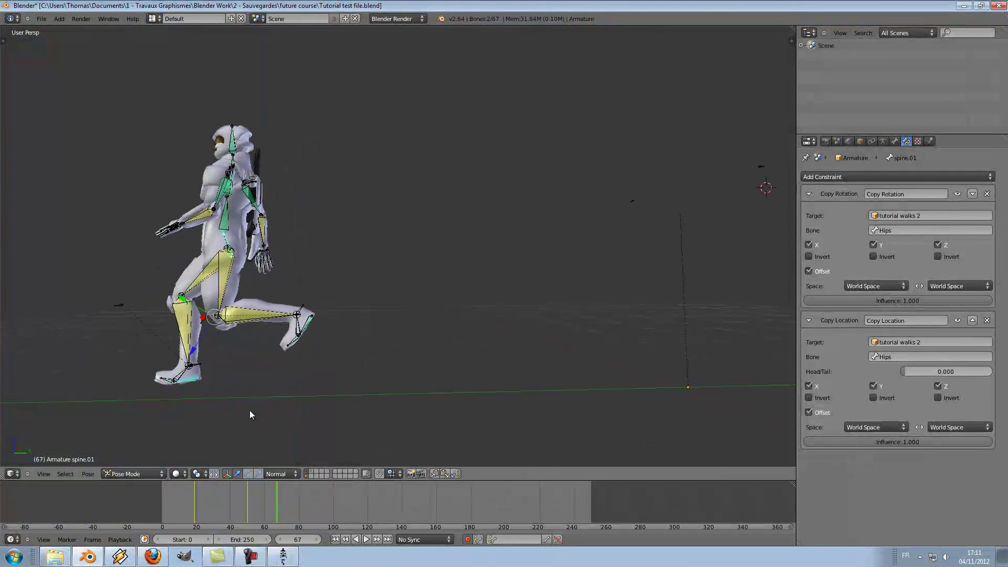
{"action": "left_click", "coordinate": [290, 475]}
{"action": "left_click", "coordinate": [292, 465]}
{"action": "left_click_drag", "start_coordinate": [217, 278], "coordinate": [220, 231]}
- Check the walk over several frames and reposition a foot bone around frame 35
{"action": "left_click_drag", "start_coordinate": [196, 503], "coordinate": [285, 494]}
{"action": "middle_click_drag", "start_coordinate": [263, 448], "coordinate": [305, 388]}
{"action": "scroll", "coordinate": [304, 372], "scroll_direction": "down", "scroll_amount": 1}
{"action": "left_click_drag", "start_coordinate": [304, 507], "coordinate": [221, 485]}
{"action": "right_click", "coordinate": [426, 361]}
{"action": "middle_click_drag", "start_coordinate": [541, 415], "coordinate": [470, 403]}
{"action": "key", "text": "g"}
{"action": "left_click", "coordinate": [474, 374]}
- Rotate a bone on the character's body freely in several passes around frame 74
{"action": "left_click_drag", "start_coordinate": [218, 501], "coordinate": [289, 491]}
{"action": "right_click", "coordinate": [456, 216]}
{"action": "key", "text": "r"}
{"action": "key", "text": "r"}
{"action": "left_click", "coordinate": [444, 221]}
{"action": "key", "text": "r"}
{"action": "left_click", "coordinate": [521, 234]}
{"action": "key", "text": "r"}
{"action": "key", "text": "r"}
{"action": "left_click", "coordinate": [382, 336]}
- Return to frame 0, select the heel.R bone, and split off a DopeSheet editor below the 3D view
{"action": "left_click_drag", "start_coordinate": [198, 505], "coordinate": [162, 502]}
{"action": "middle_click_drag", "start_coordinate": [289, 412], "coordinate": [388, 409]}
{"action": "key", "text": "KP_Decimal"}
{"action": "scroll", "coordinate": [390, 377], "scroll_direction": "down", "scroll_amount": 9}
{"action": "scroll", "coordinate": [394, 385], "scroll_direction": "down", "scroll_amount": 5}
{"action": "right_click", "coordinate": [390, 324]}
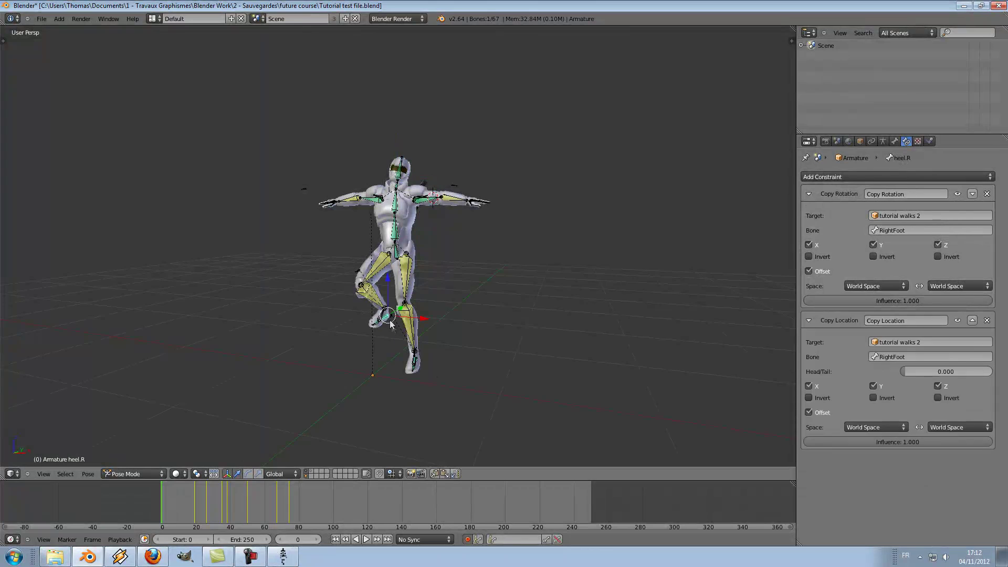
{"action": "left_click_drag", "start_coordinate": [2, 479], "coordinate": [3, 405]}
{"action": "left_click", "coordinate": [12, 474]}
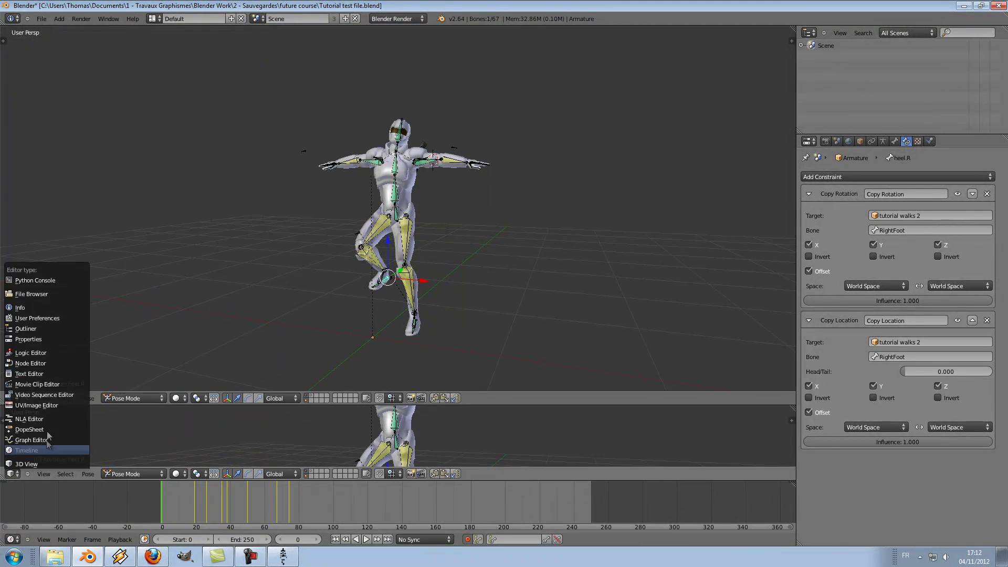
{"action": "left_click", "coordinate": [46, 430]}
- Delete the armature's adjustment keyframes in the DopeSheet, check another frame, and undo the last change
{"action": "key", "text": "x"}
{"action": "left_click", "coordinate": [181, 435]}
{"action": "mouse_move", "coordinate": [184, 505]}
{"action": "left_mouse_down"}
{"action": "mouse_move", "coordinate": [164, 504]}
{"action": "mouse_move", "coordinate": [292, 511]}
{"action": "mouse_move", "coordinate": [172, 510]}
{"action": "left_mouse_up"}
{"action": "key", "text": "ctrl+z"}
- At frame 37, select spine.01 and both heel bones and move them along negative X, away from the motion capture skeleton
{"action": "middle_click_drag", "start_coordinate": [454, 172], "coordinate": [426, 194]}
{"action": "scroll", "coordinate": [427, 194], "scroll_direction": "up", "scroll_amount": 3}
{"action": "scroll", "coordinate": [438, 270], "scroll_direction": "down", "scroll_amount": 4}
{"action": "mouse_move", "coordinate": [120, 427]}
{"action": "left_mouse_down"}
{"action": "mouse_move", "coordinate": [110, 423]}
{"action": "mouse_move", "coordinate": [126, 417]}
{"action": "mouse_move", "coordinate": [113, 417]}
{"action": "mouse_move", "coordinate": [129, 417]}
{"action": "left_mouse_up"}
{"action": "right_click", "coordinate": [338, 220]}
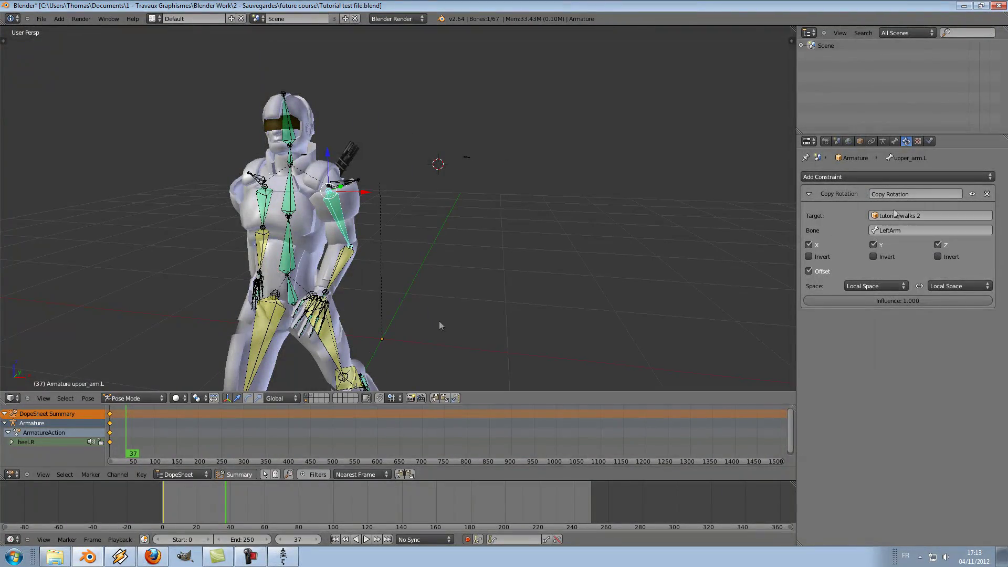
{"action": "scroll", "coordinate": [439, 322], "scroll_direction": "down", "scroll_amount": 2}
{"action": "right_click", "coordinate": [327, 309]}
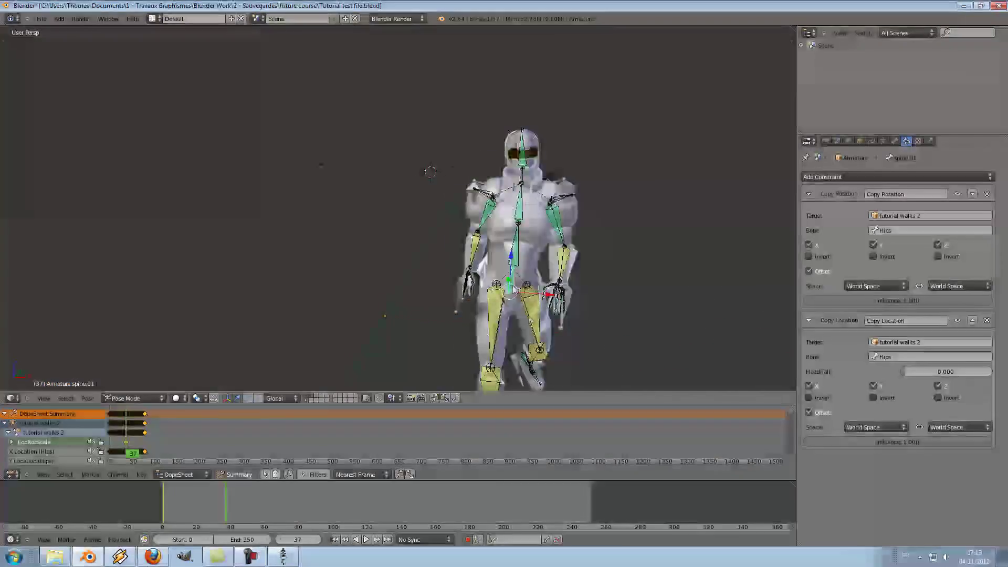
{"action": "scroll", "coordinate": [462, 272], "scroll_direction": "up", "scroll_amount": 3}
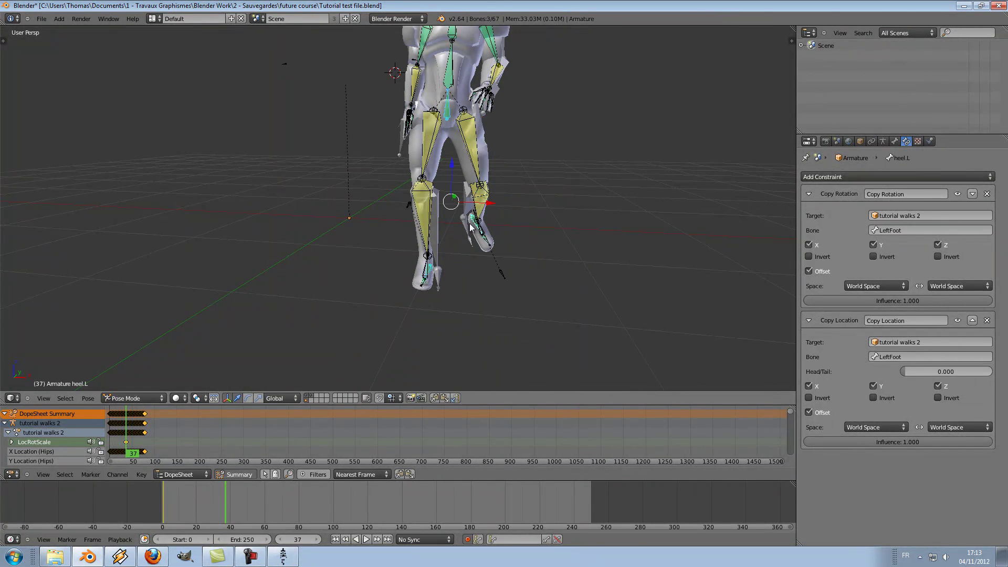
{"action": "scroll", "coordinate": [441, 296], "scroll_direction": "down", "scroll_amount": 4}
{"action": "left_click", "coordinate": [490, 211]}
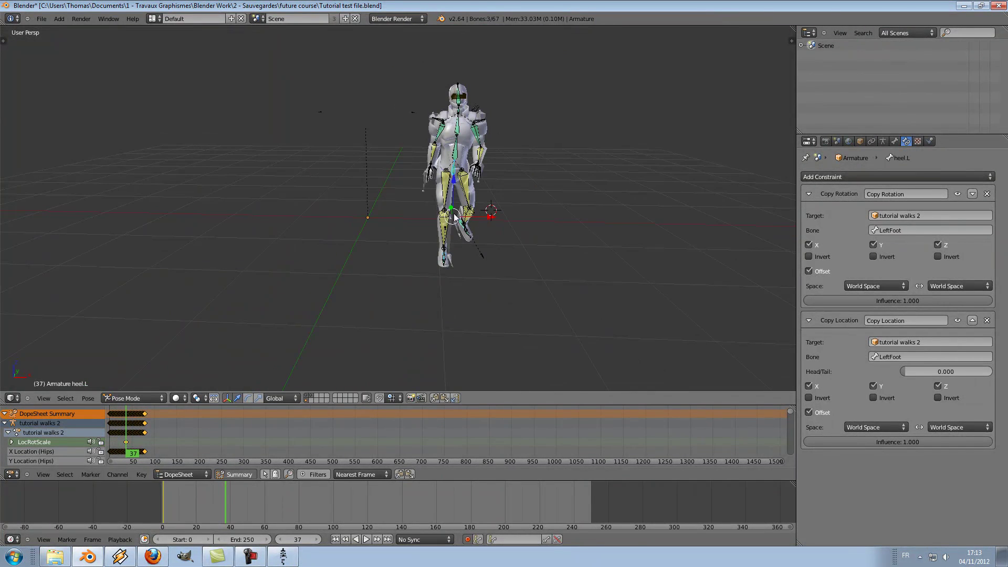
{"action": "left_click_drag", "start_coordinate": [482, 215], "coordinate": [385, 223]}
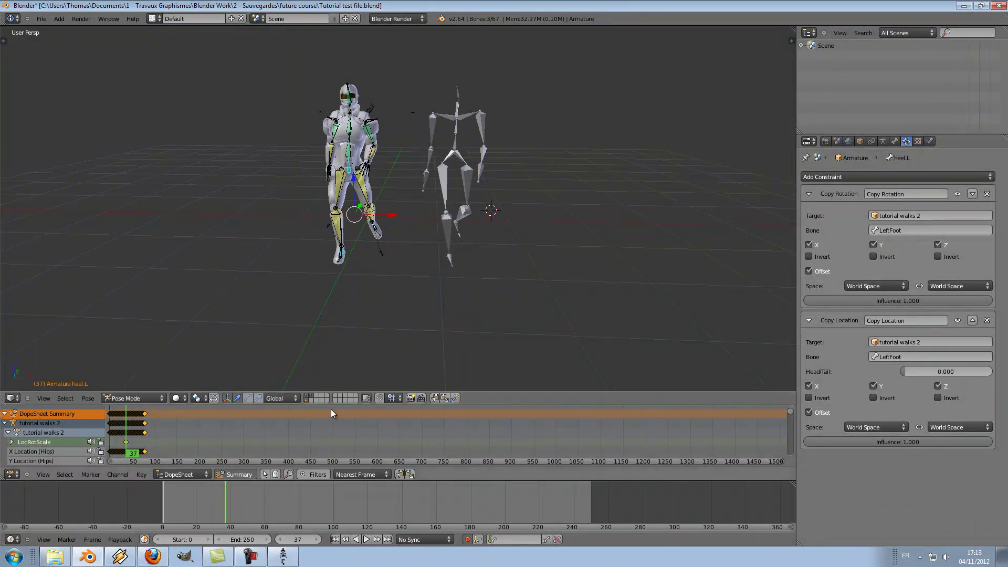
- Limit the DopeSheet to selected bones, then select all the rig's bones and delete all their keyframes
{"action": "left_click", "coordinate": [263, 475]}
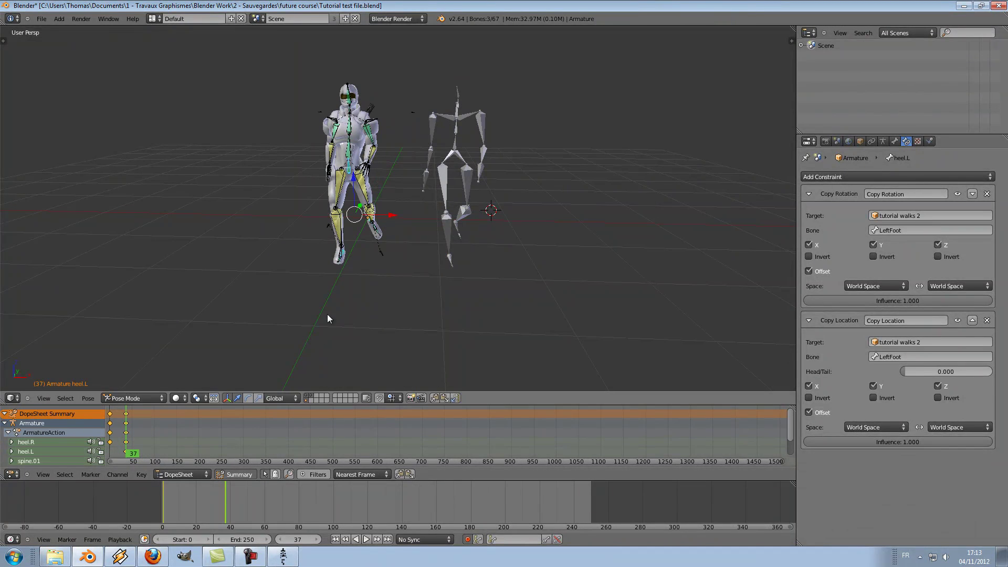
{"action": "key", "text": "a"}
{"action": "key", "text": "a"}
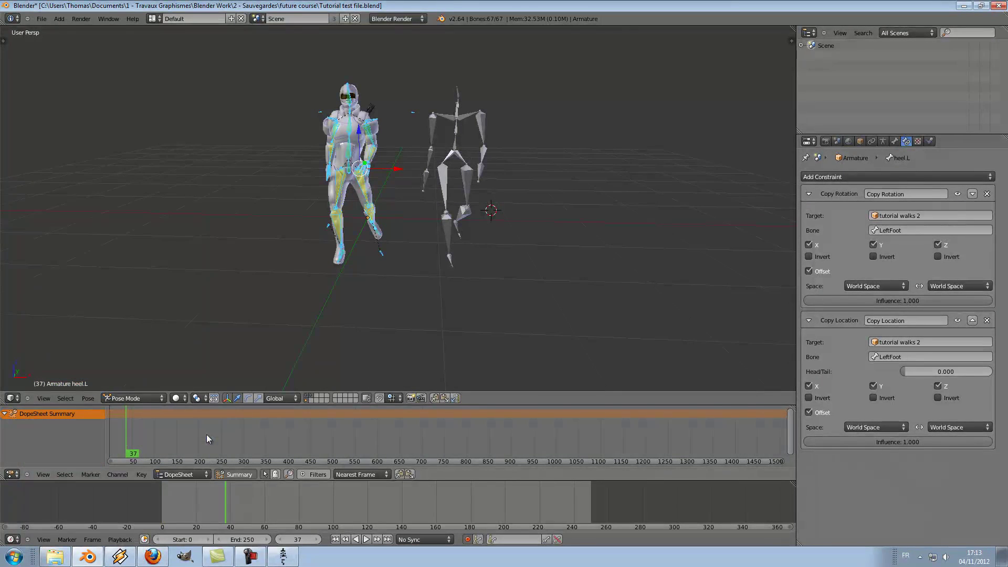
- Deselect all bones and scrub to frame 65 to check the offset character's walk beside the motion capture skeleton
{"action": "middle_click_drag", "start_coordinate": [433, 313], "coordinate": [421, 329], "text": "shift"}
{"action": "key", "text": "a"}
{"action": "left_click_drag", "start_coordinate": [181, 502], "coordinate": [273, 500]}
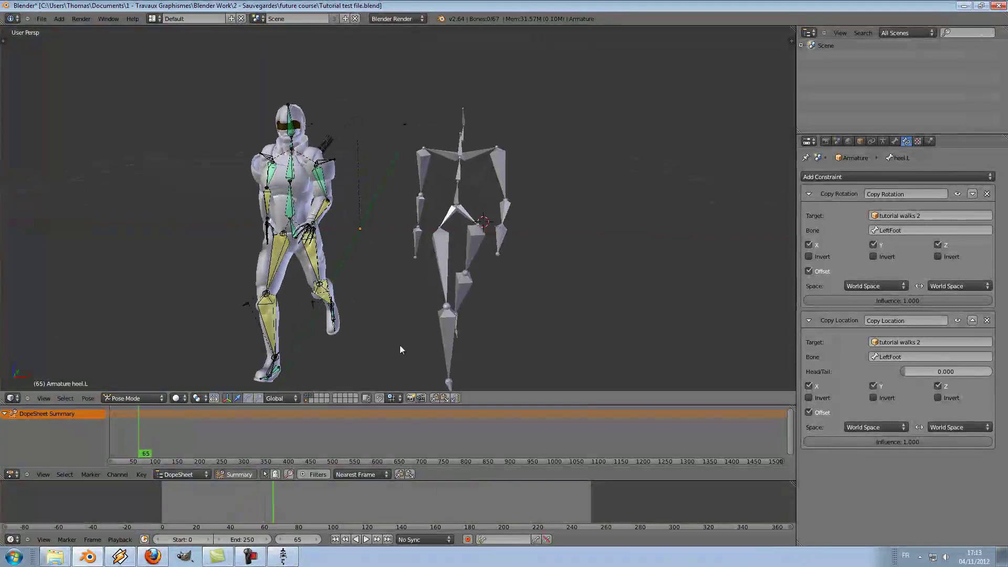
{"action": "middle_click_drag", "start_coordinate": [405, 342], "coordinate": [416, 315]}
- Compare the rig's thigh bones with the tutorial walks 2 skeleton in Object and Pose Mode, then scrub through the walk
{"action": "right_click", "coordinate": [336, 184]}
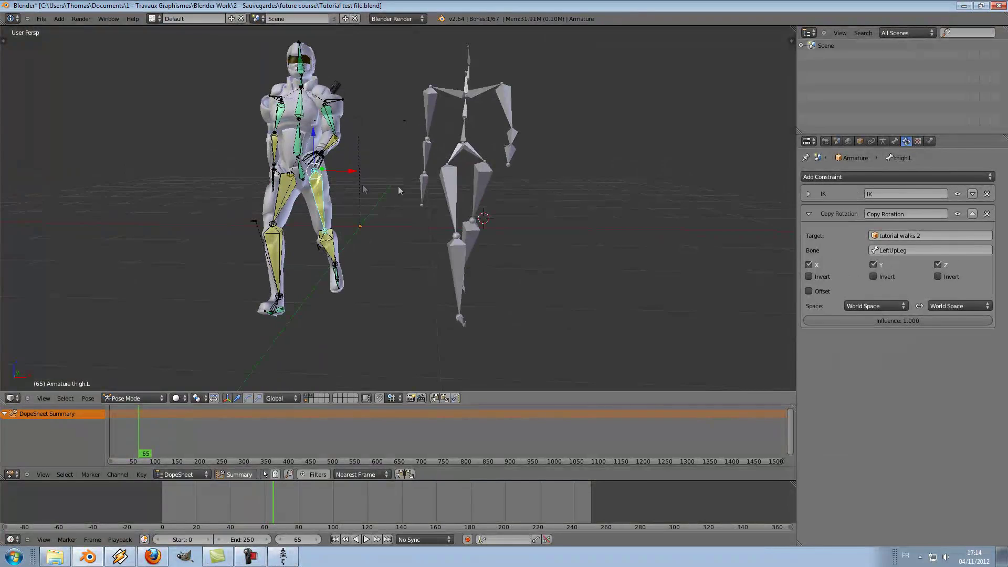
{"action": "key", "text": "ctrl+Tab"}
{"action": "right_click", "coordinate": [482, 179]}
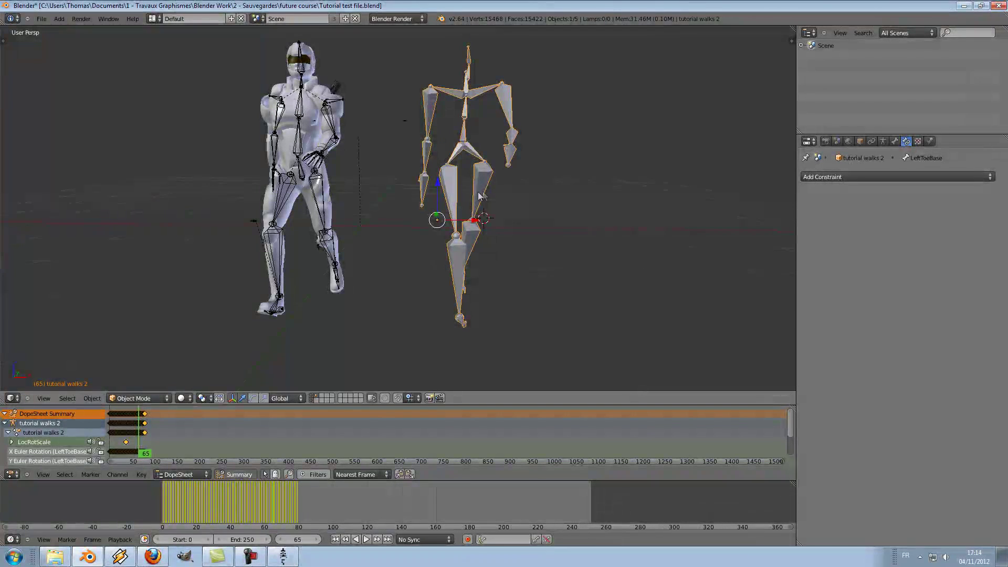
{"action": "right_click", "coordinate": [277, 205]}
{"action": "key", "text": "ctrl+Tab"}
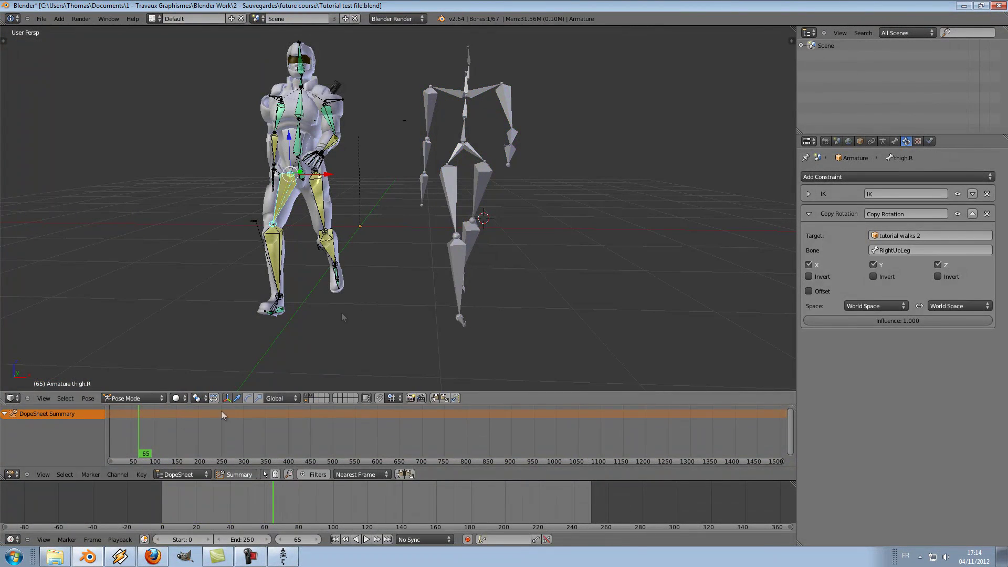
{"action": "left_click_drag", "start_coordinate": [166, 488], "coordinate": [236, 475]}
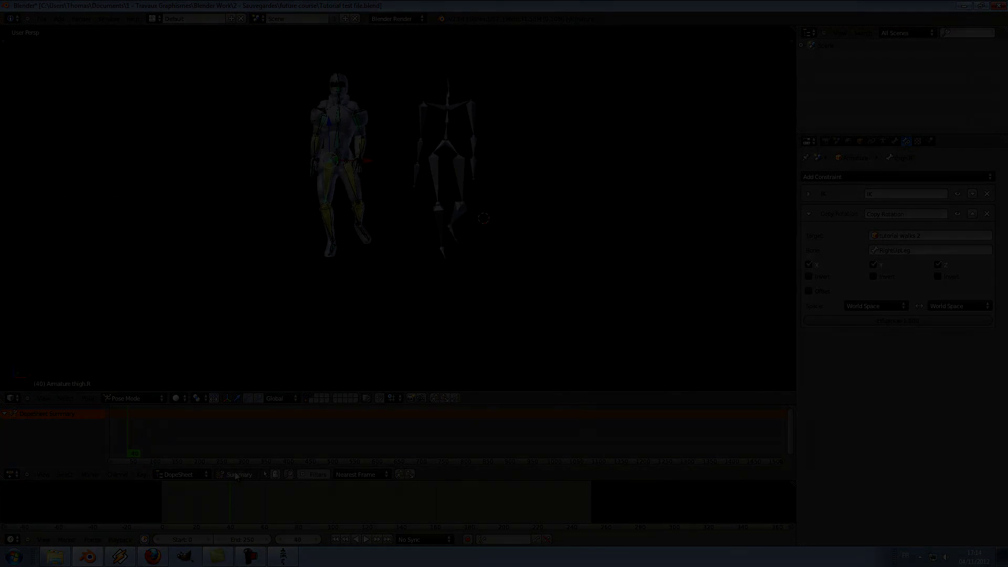